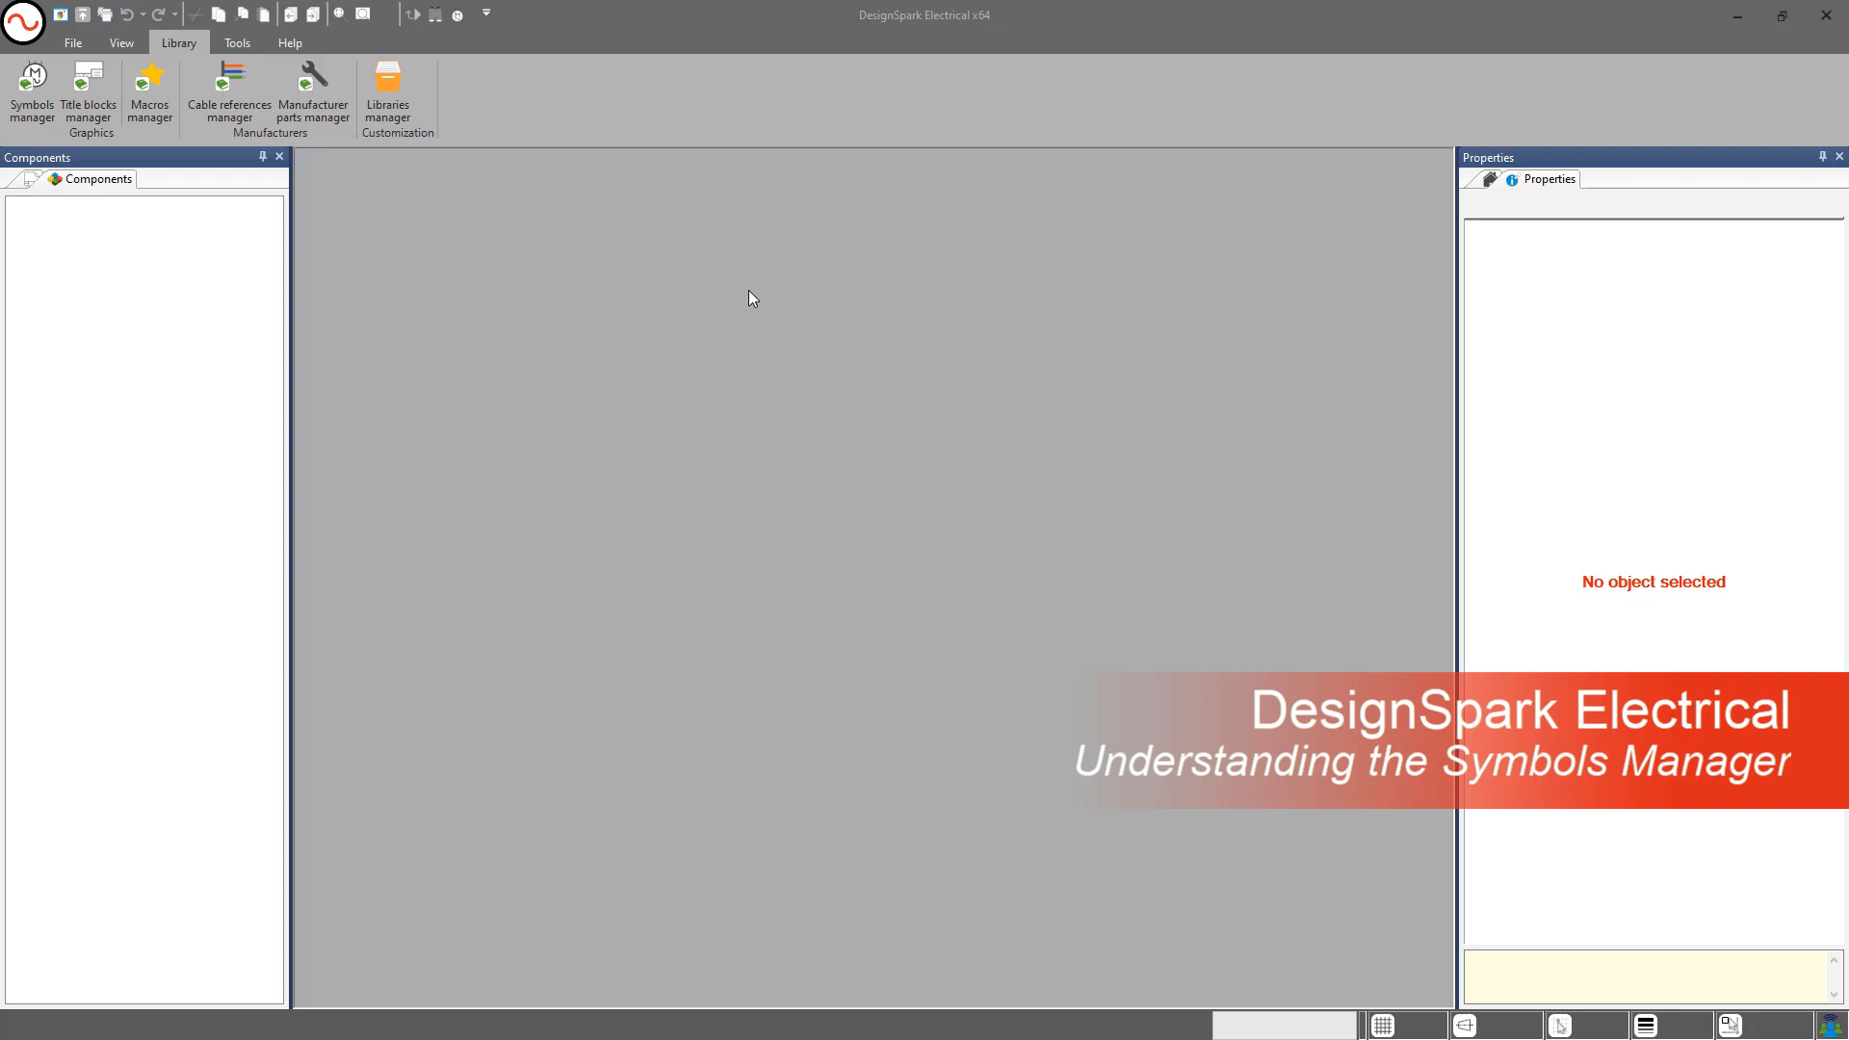
# Open the Symbols manager and browse the symbol classes, ending on Connectors
pyautogui.click(39, 89)
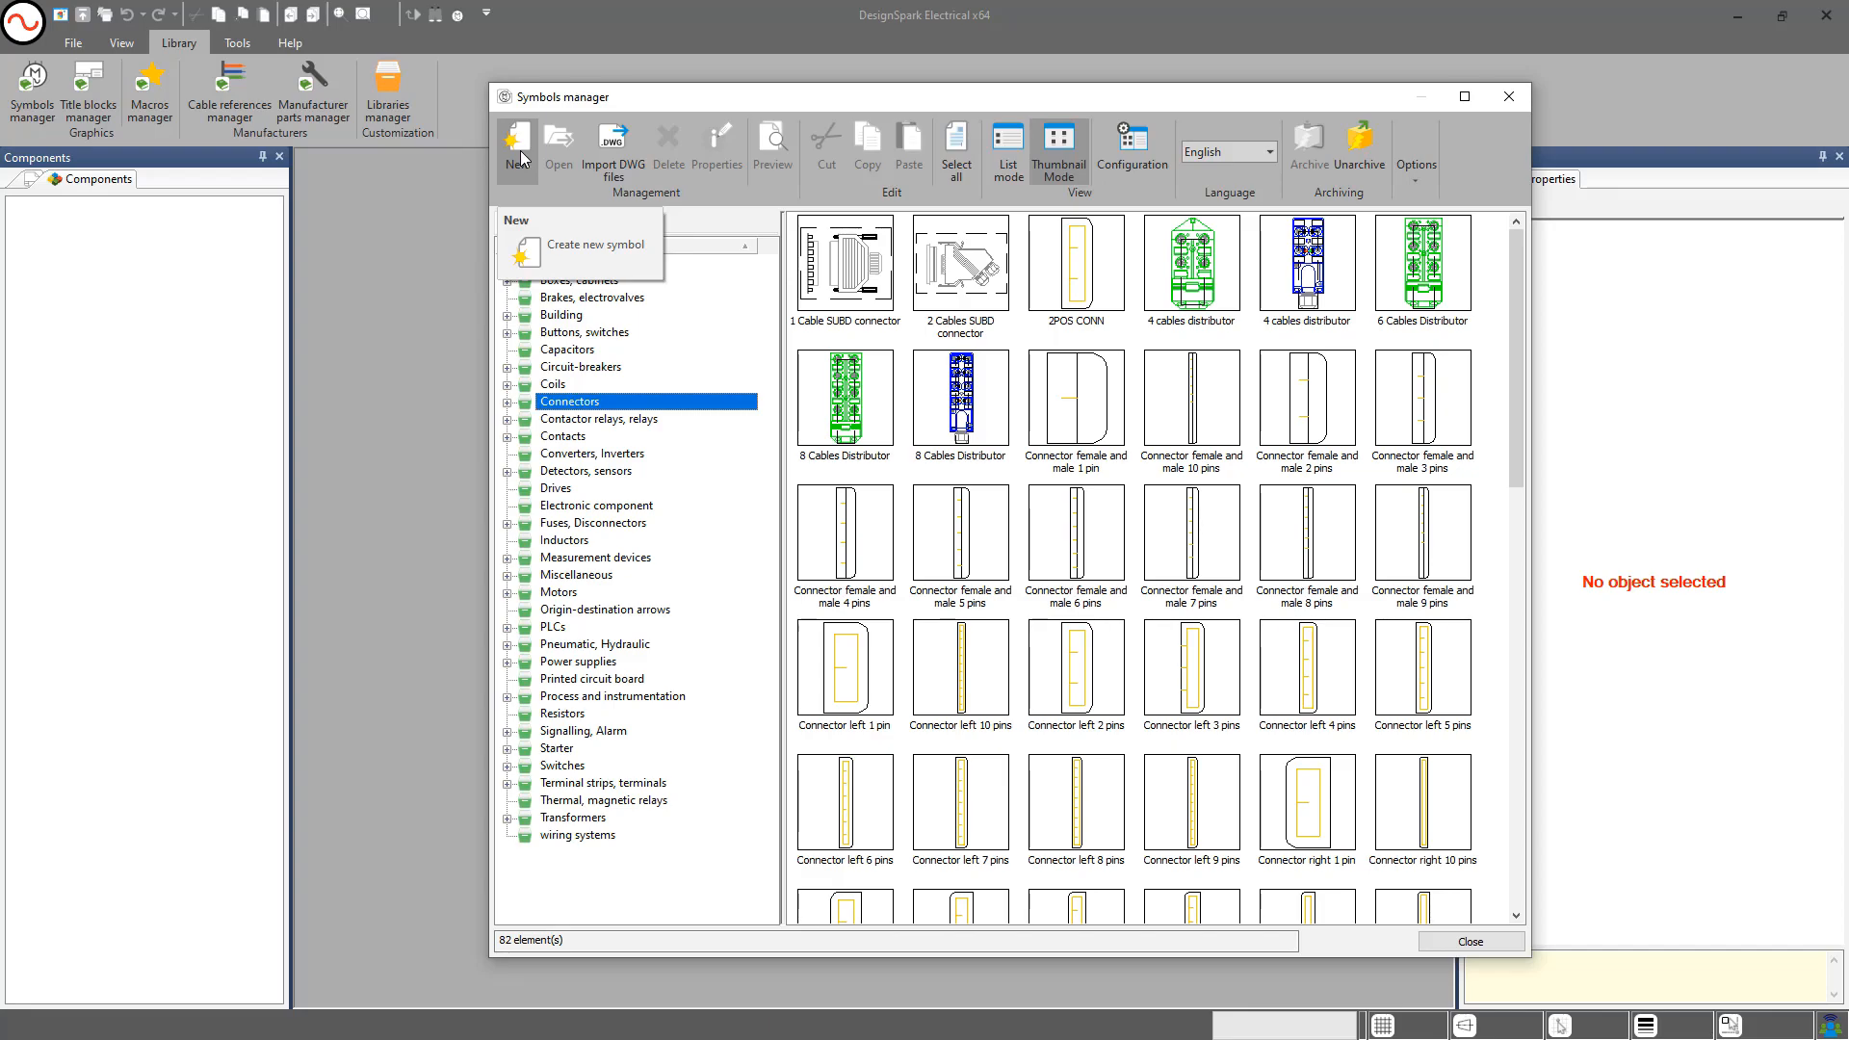
pyautogui.click(581, 419)
pyautogui.click(577, 488)
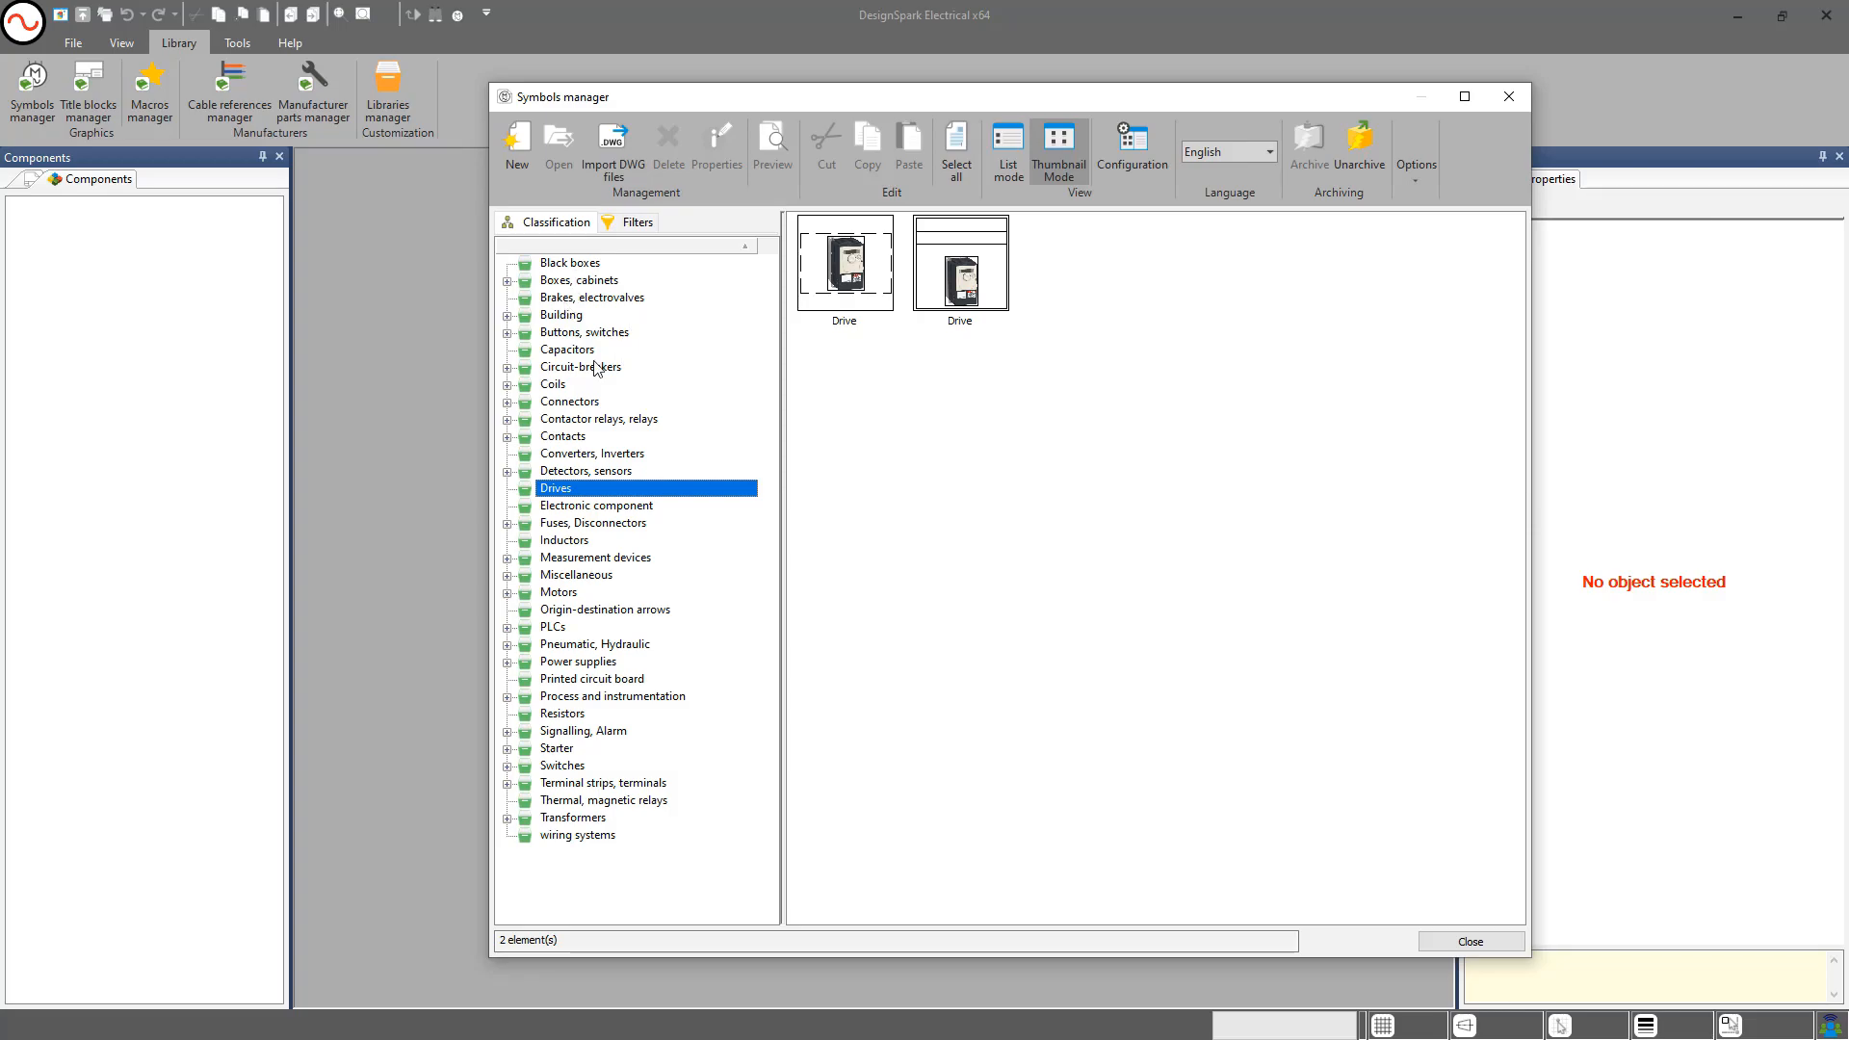
pyautogui.click(571, 407)
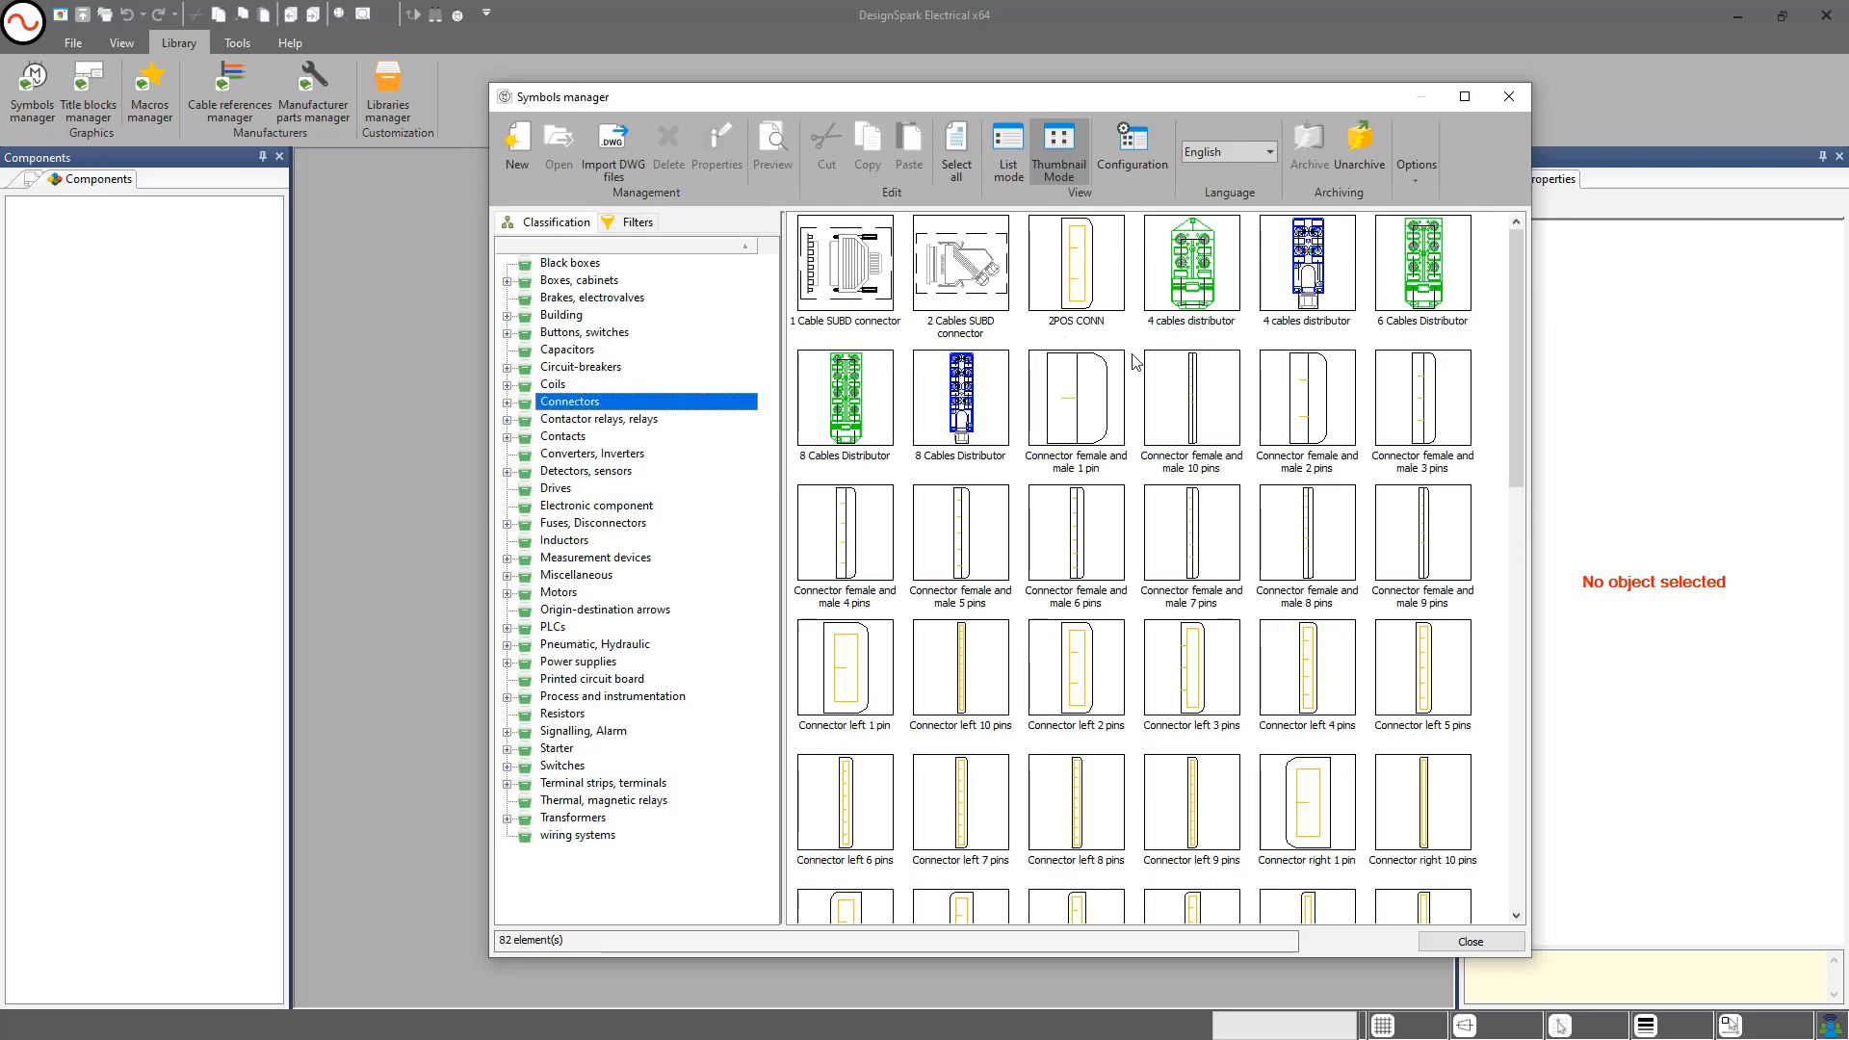
# Duplicate the "Connector left 8 pins" symbol within the Connectors class and select the copy
pyautogui.scroll(-3, 1101, 446)
pyautogui.click(1094, 416)
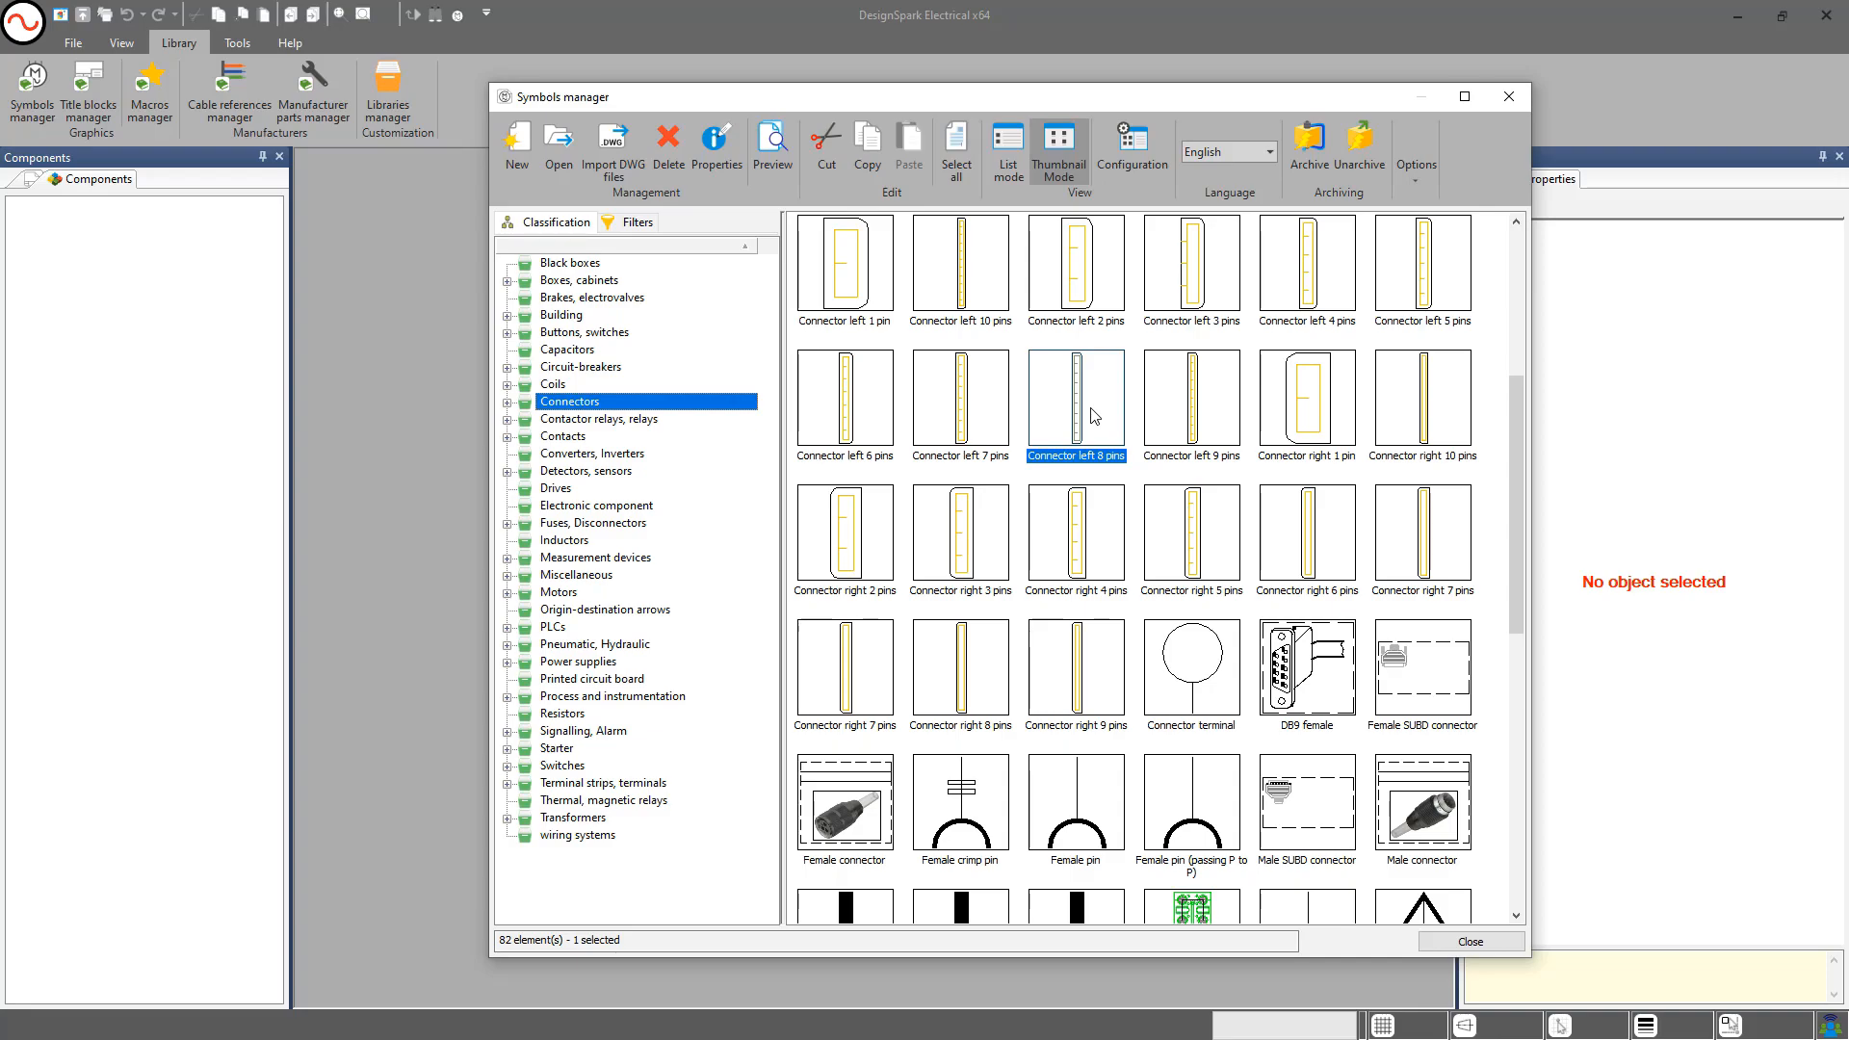
pyautogui.click(867, 149)
pyautogui.click(909, 146)
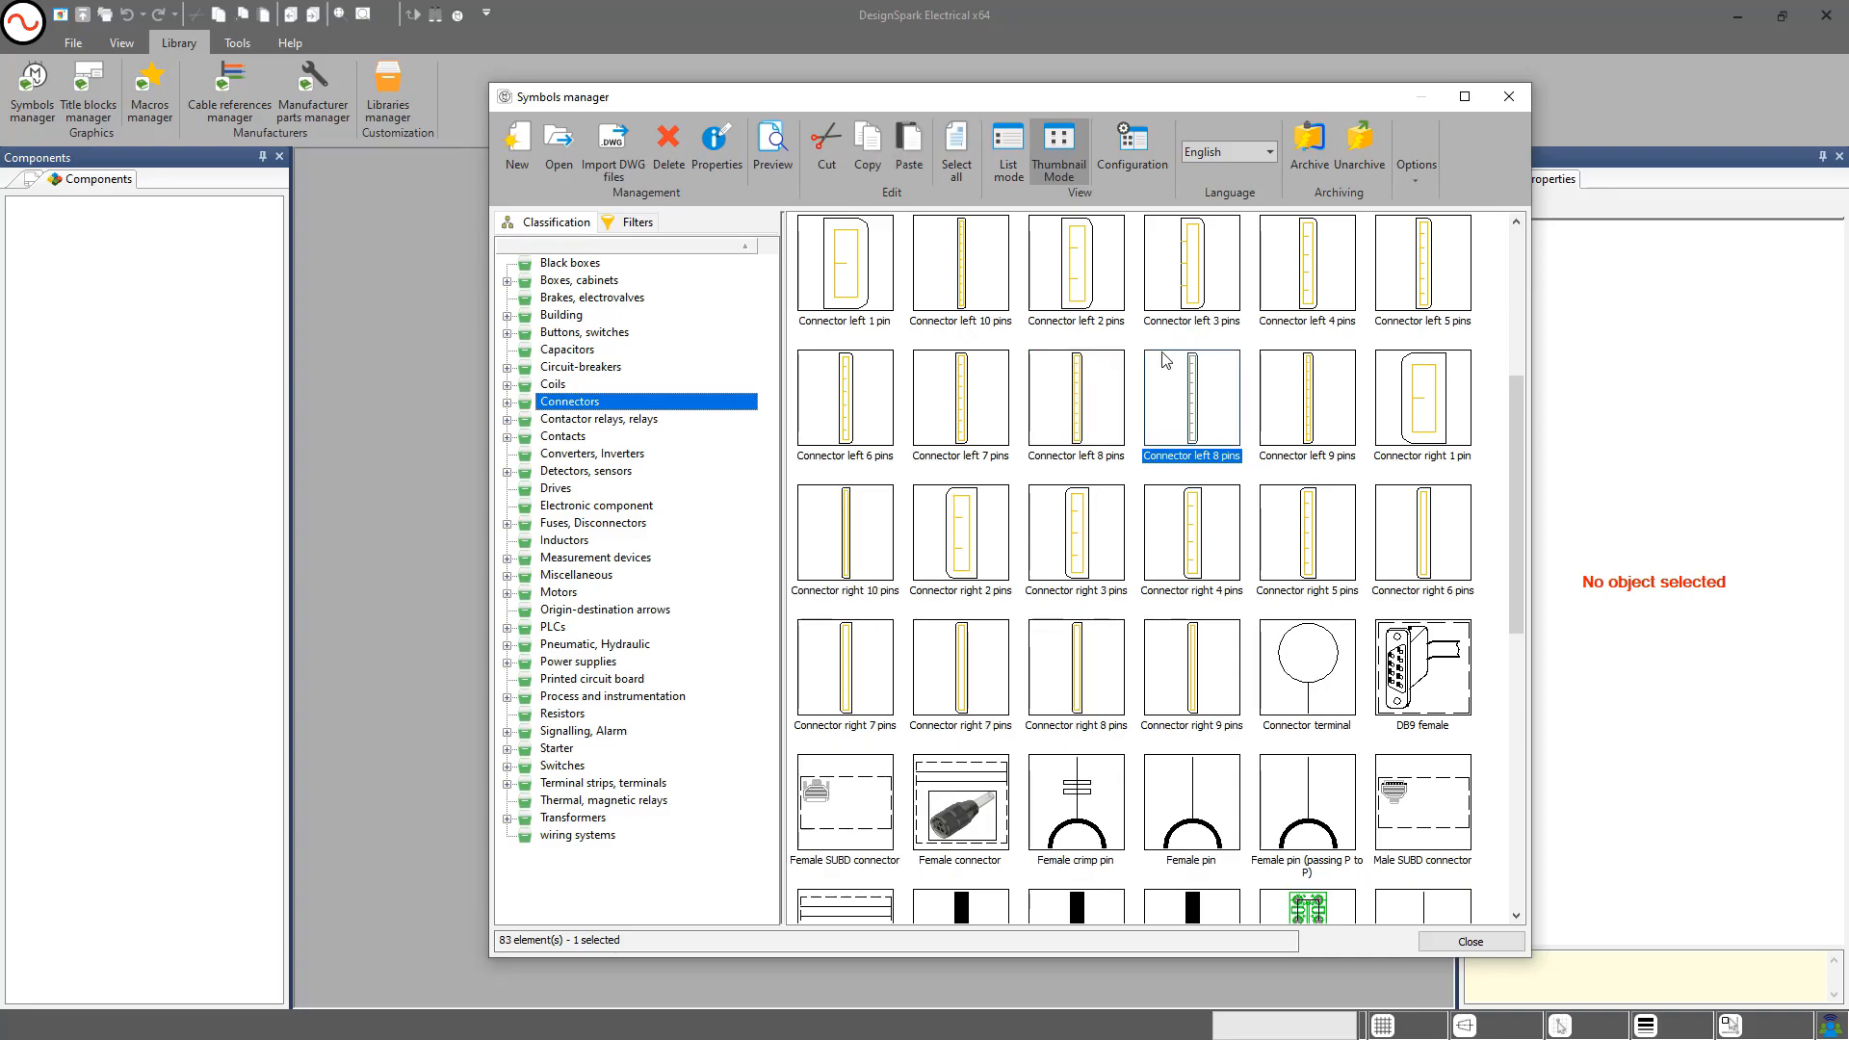
pyautogui.click(1107, 405)
pyautogui.click(1177, 403)
pyautogui.click(1092, 409)
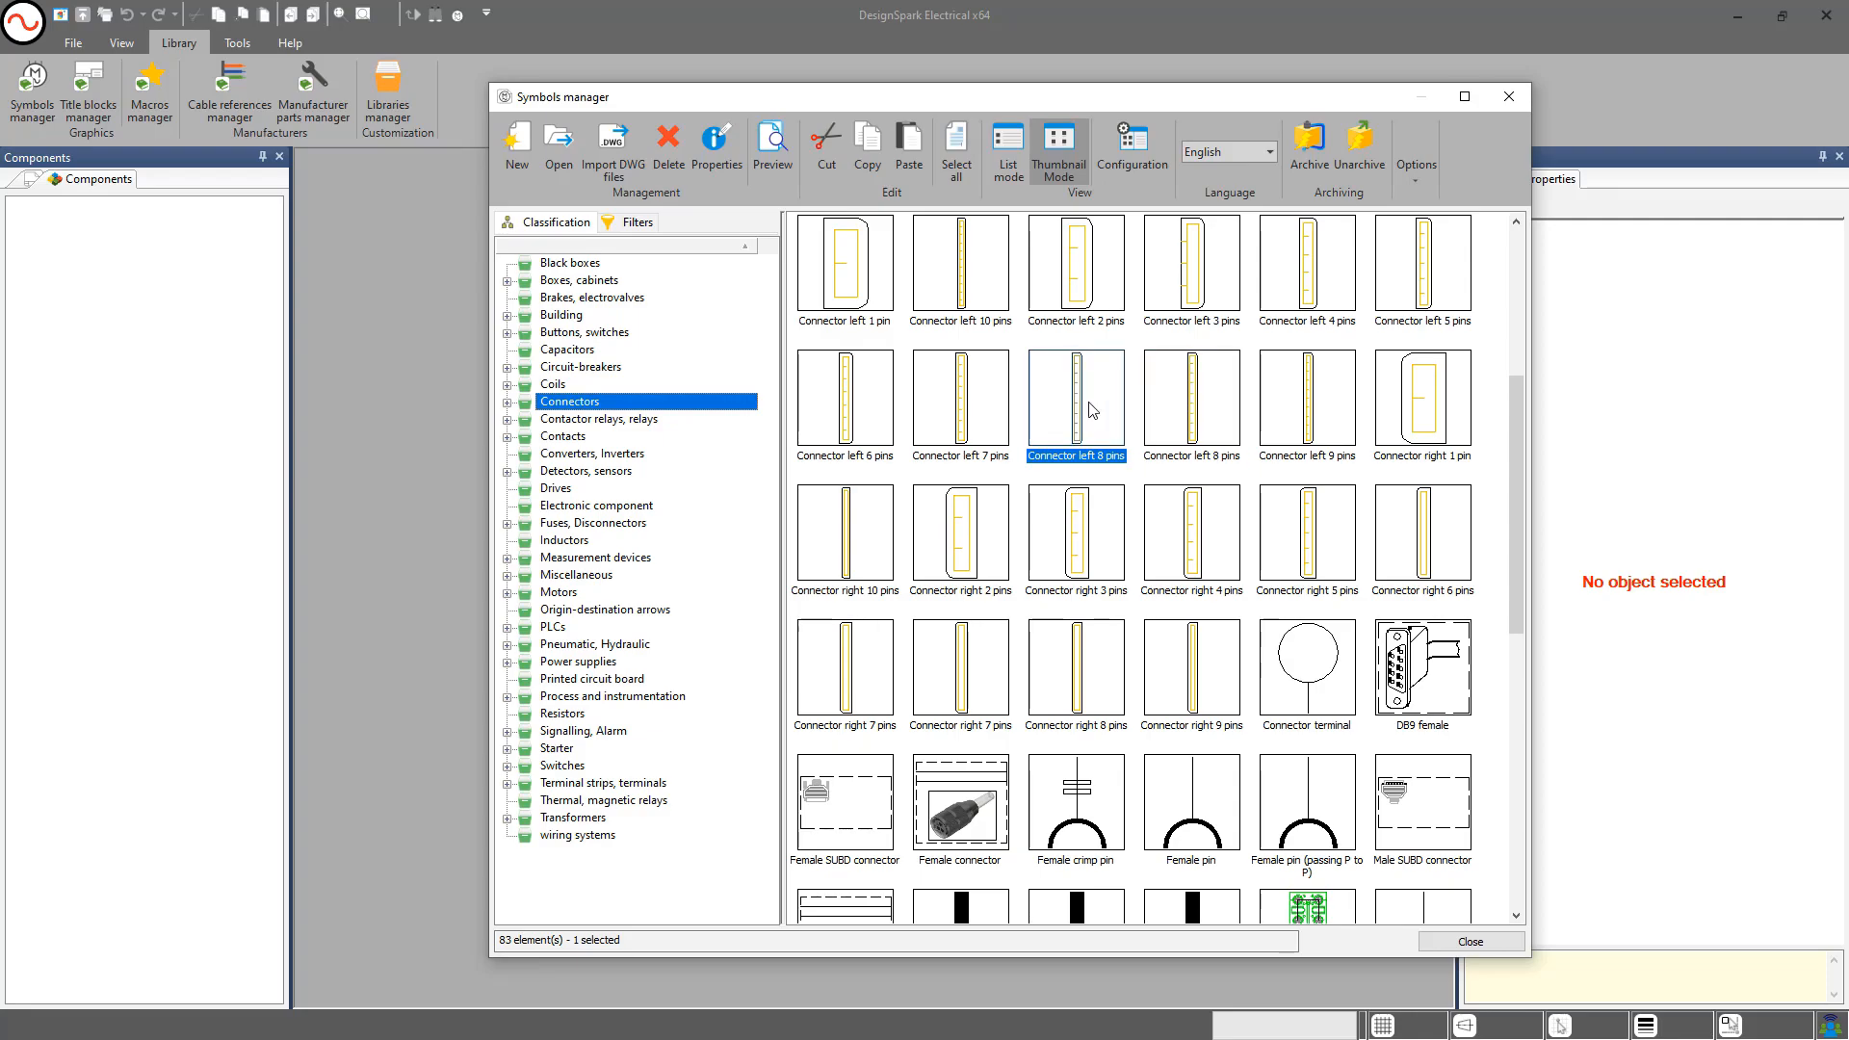
pyautogui.click(1165, 399)
# Show the symbols as a list and rename the copied 8-pin left connector to EW_LCON8P_DSE
pyautogui.click(1011, 147)
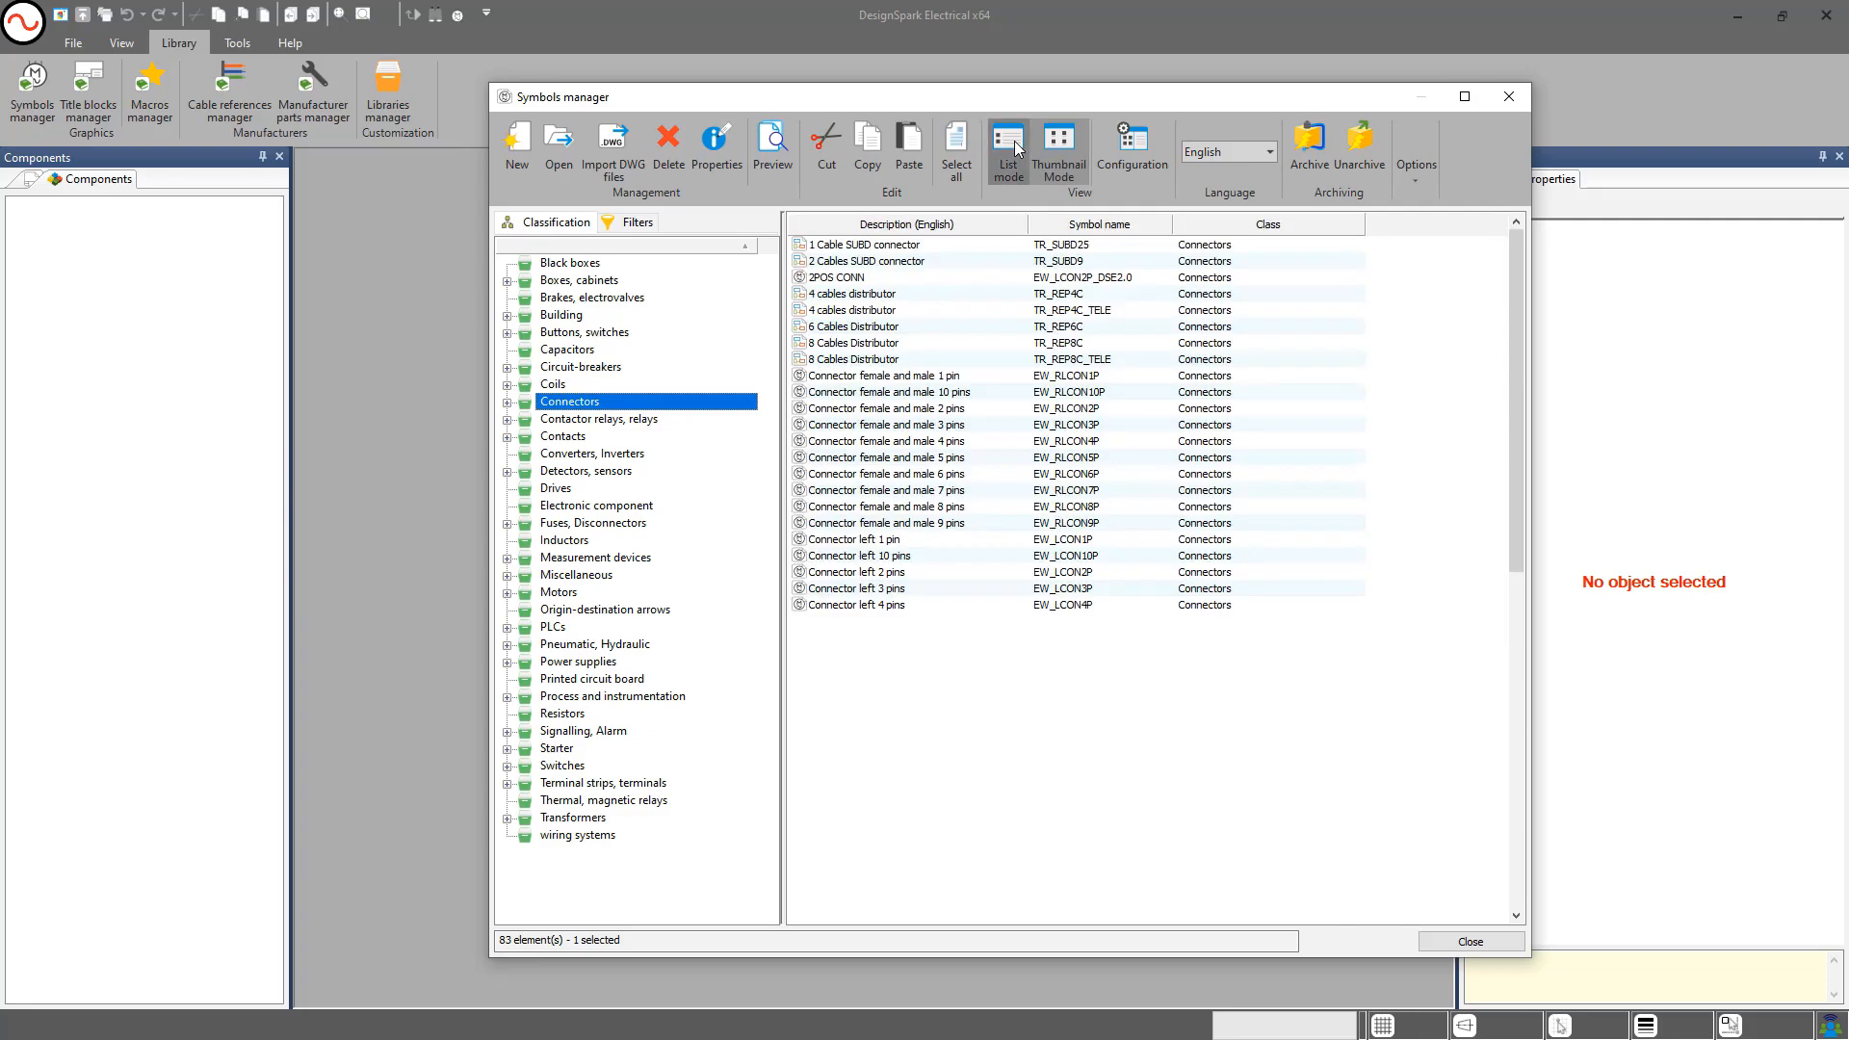
pyautogui.scroll(-1, 1095, 656)
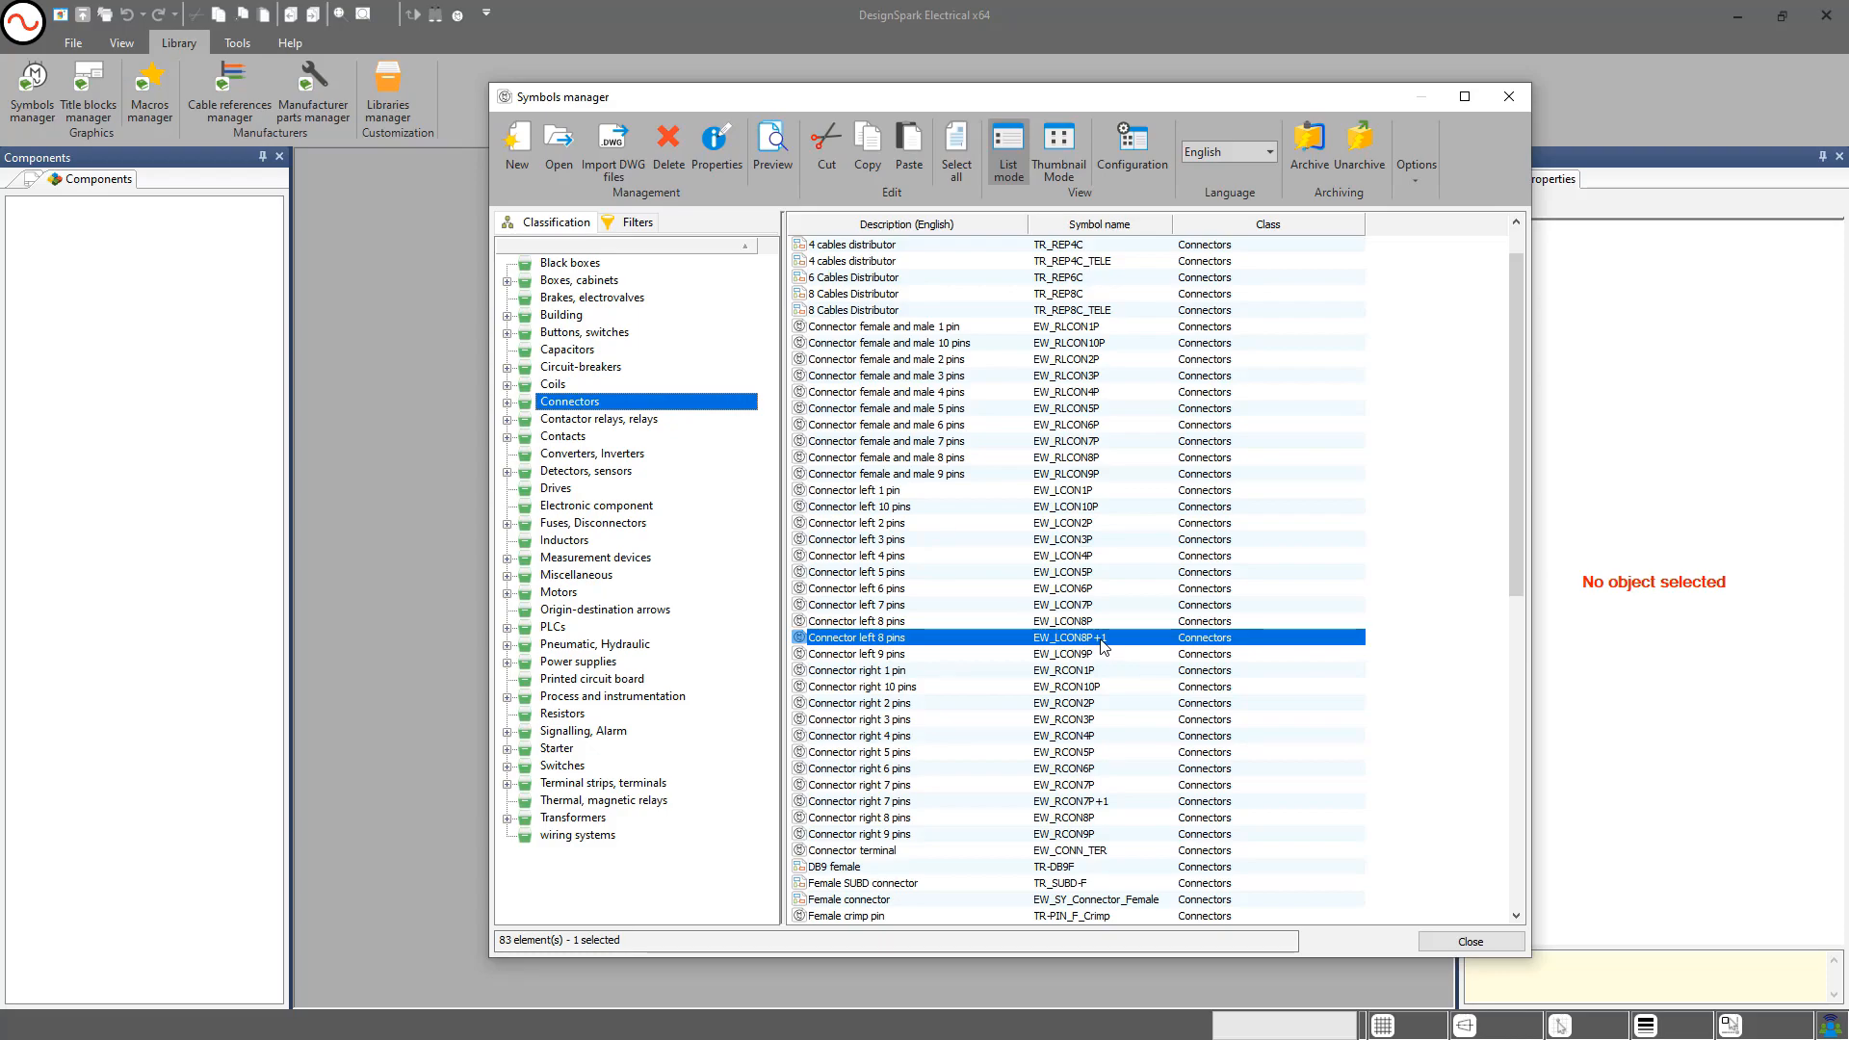
pyautogui.rightClick(1103, 643)
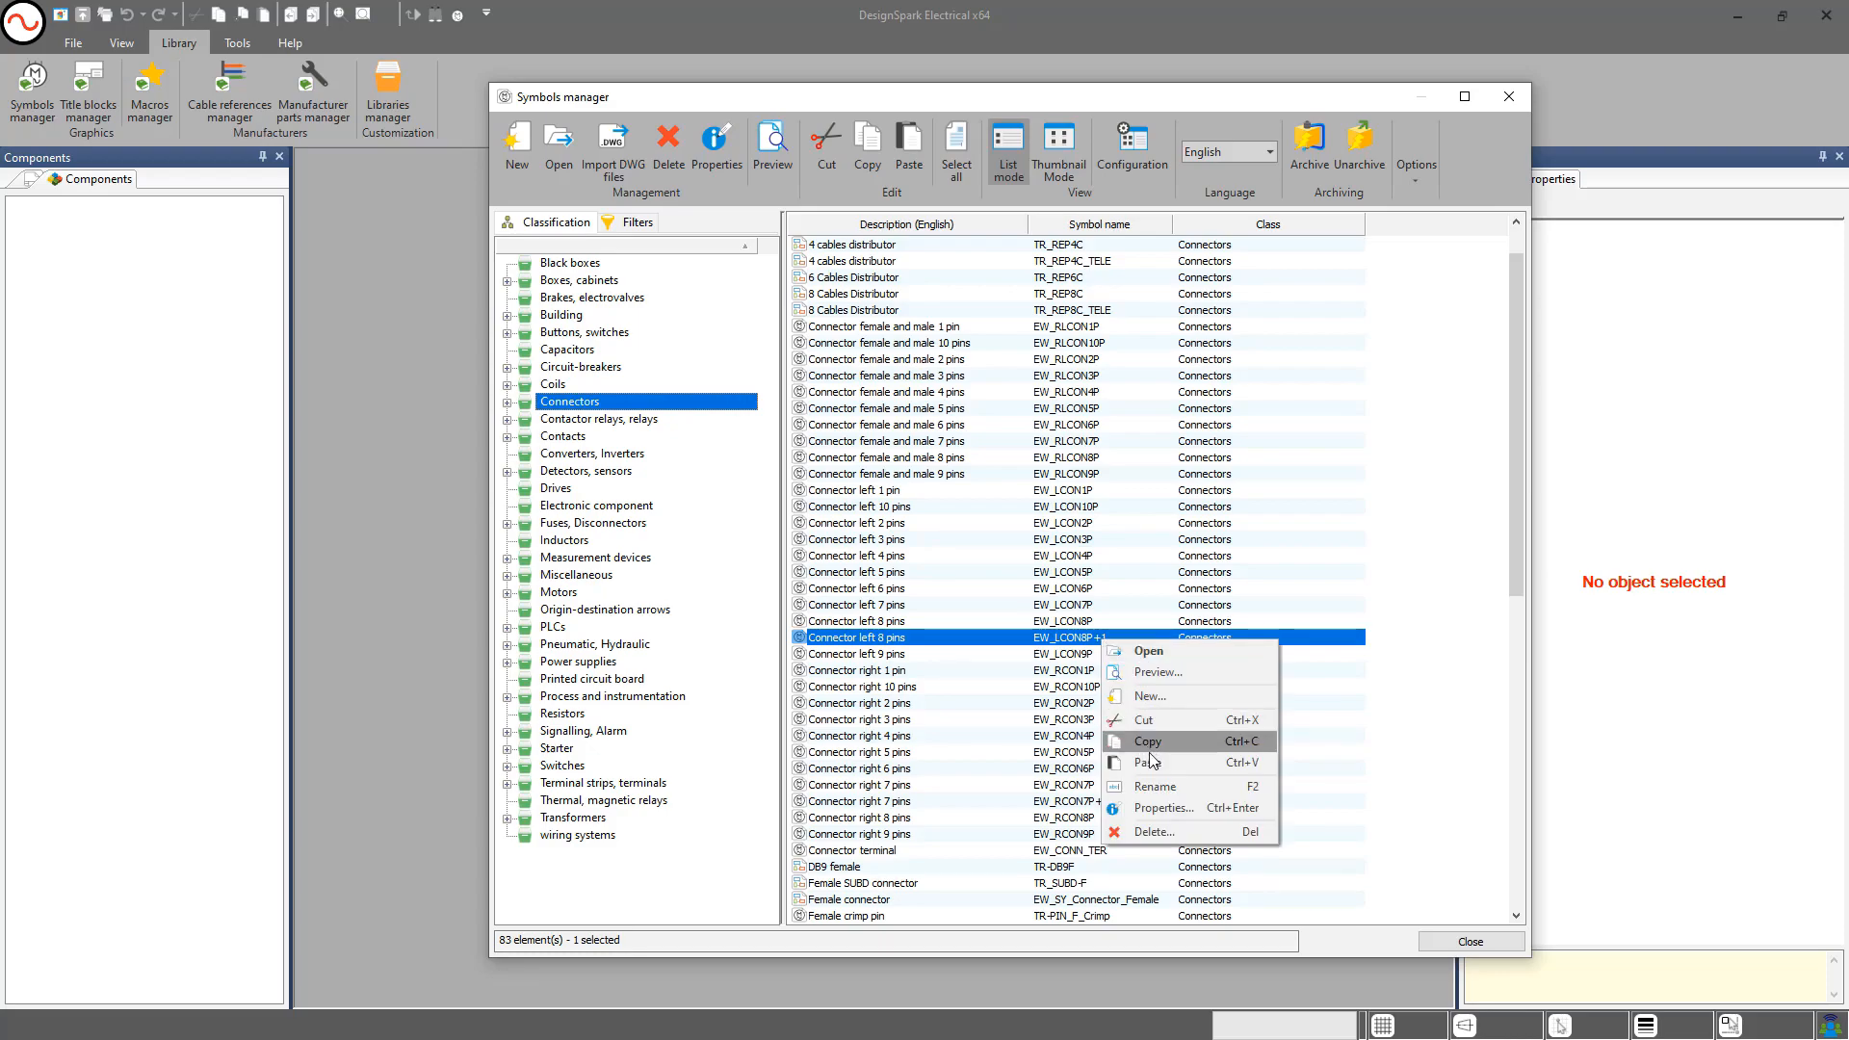
pyautogui.click(1159, 788)
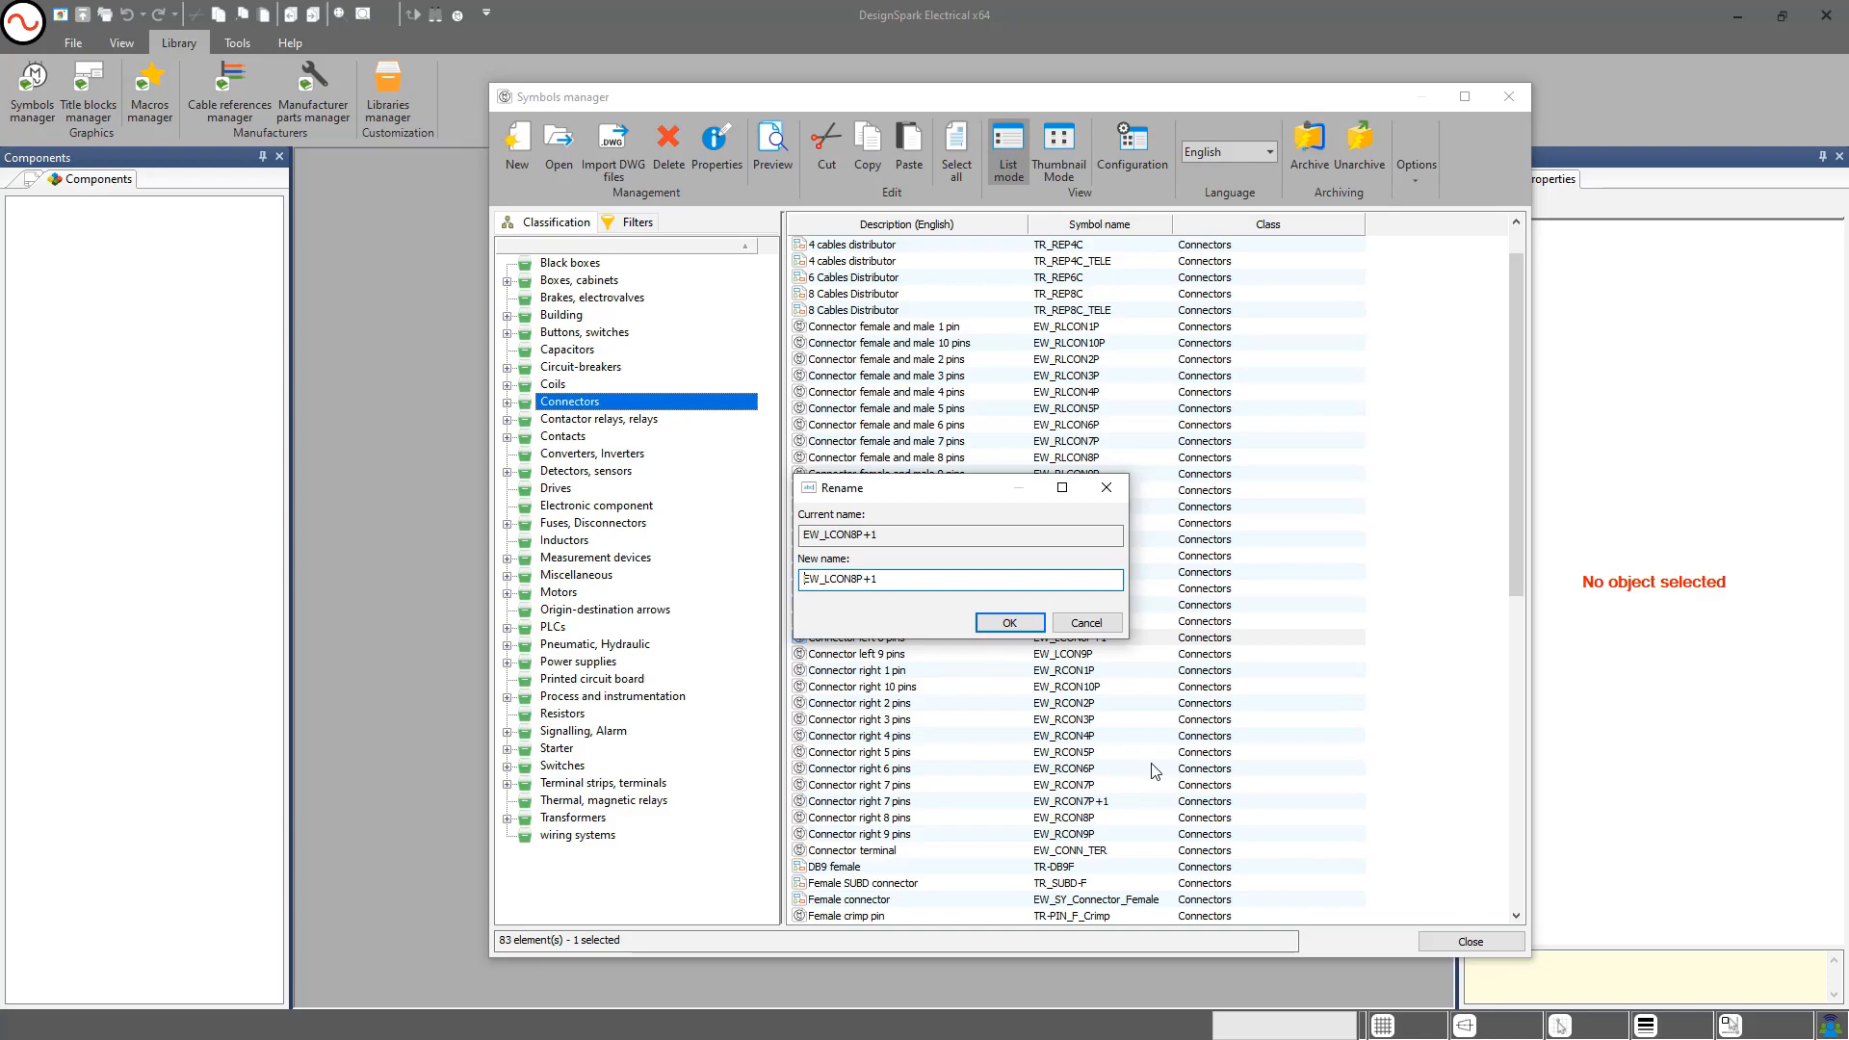
pyautogui.click(1066, 578)
pyautogui.press('BackSpace')
pyautogui.press('BackSpace')
pyautogui.write('_DSE')
pyautogui.press('Return')
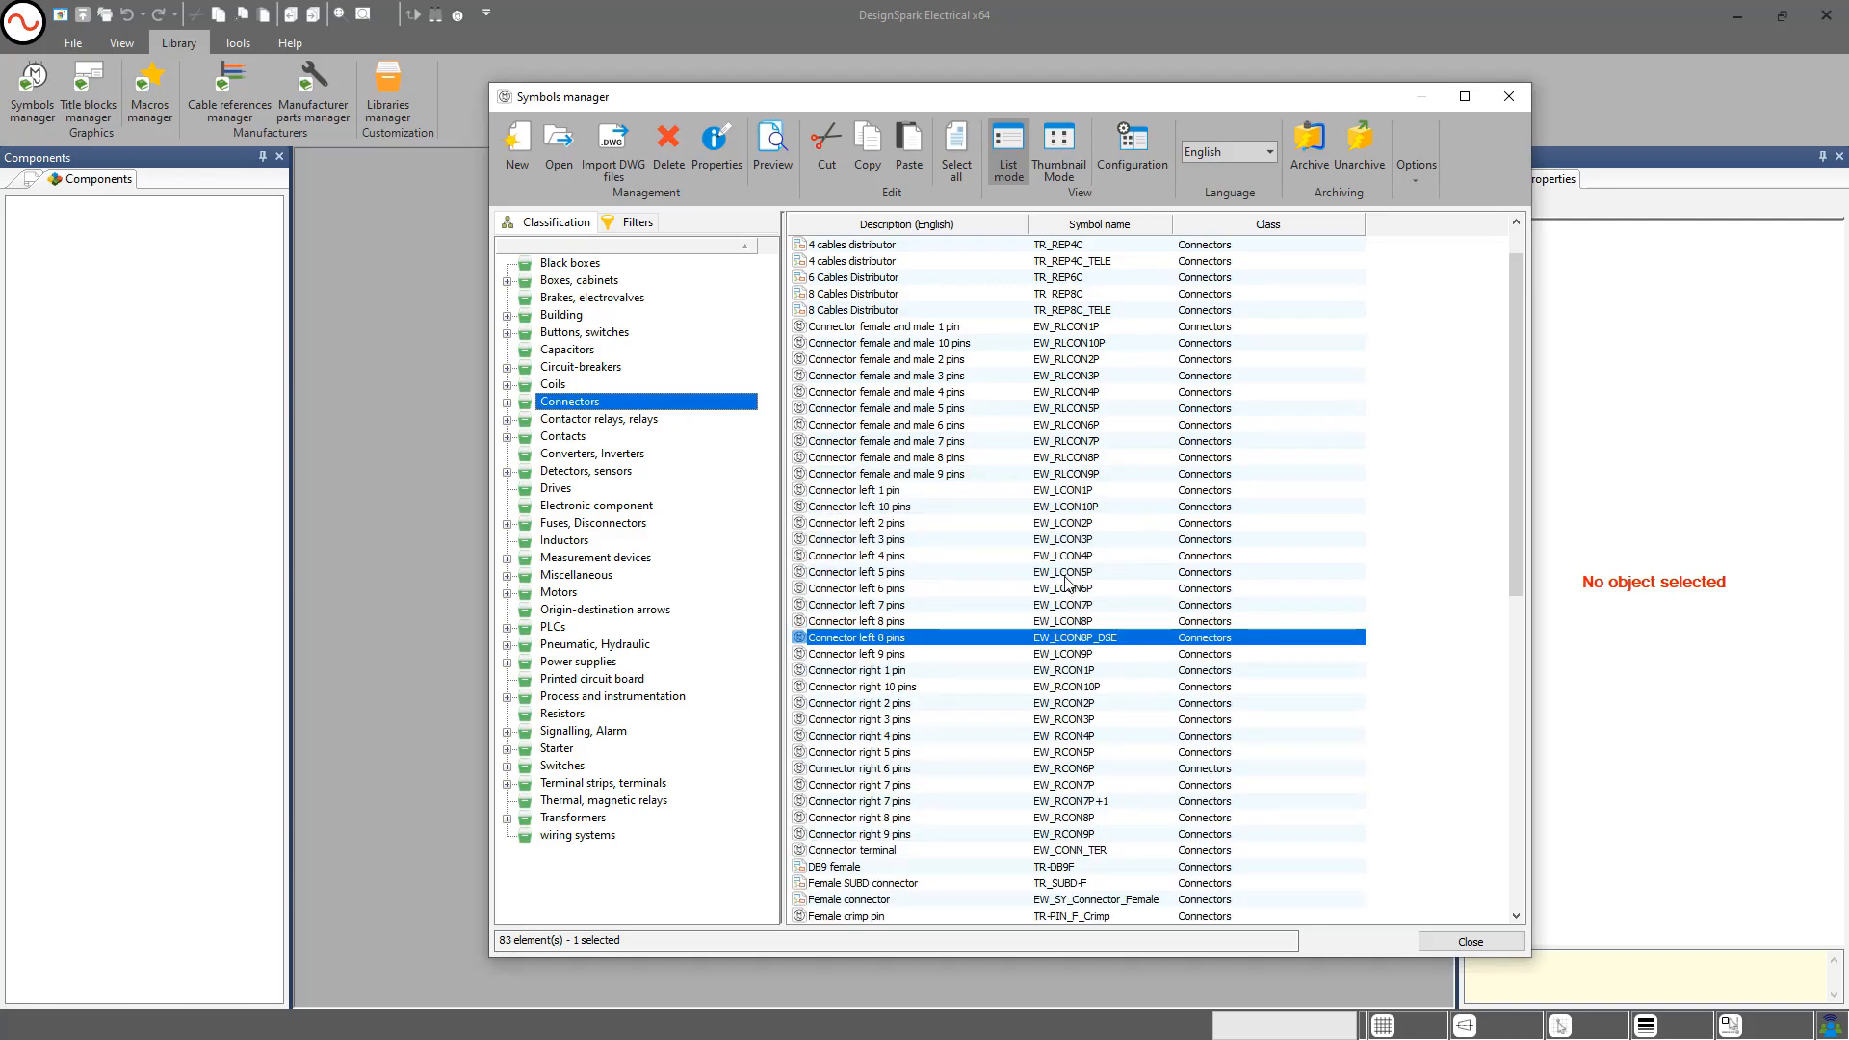
# Return to thumbnail display and open the copied "Connector left 8 pins" symbol for editing
pyautogui.click(1076, 140)
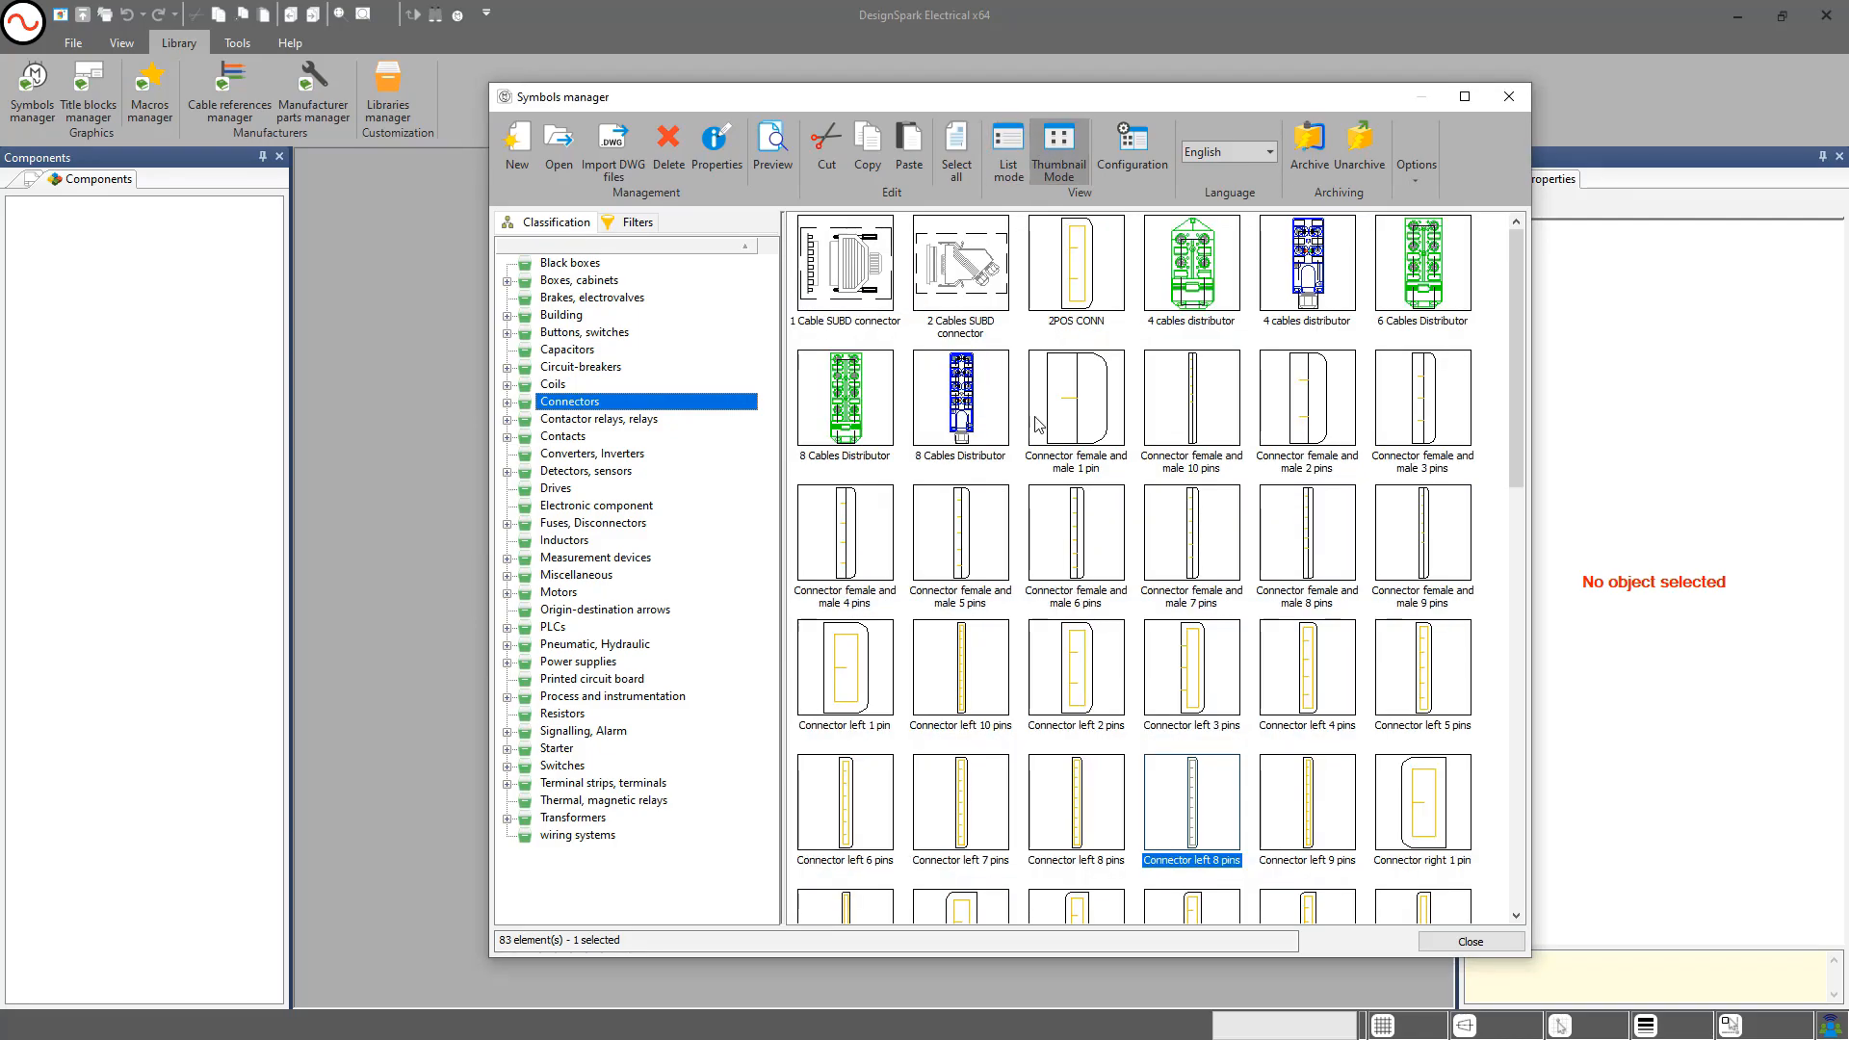
pyautogui.doubleClick(1170, 802)
pyautogui.scroll(-3, 1011, 375)
pyautogui.scroll(1, 1011, 422)
pyautogui.moveTo(1011, 422)
pyautogui.mouseDown(button='middle')
pyautogui.moveTo(1008, 360)
pyautogui.moveTo(996, 402)
pyautogui.mouseUp(button='middle')
pyautogui.scroll(-1, 992, 405)
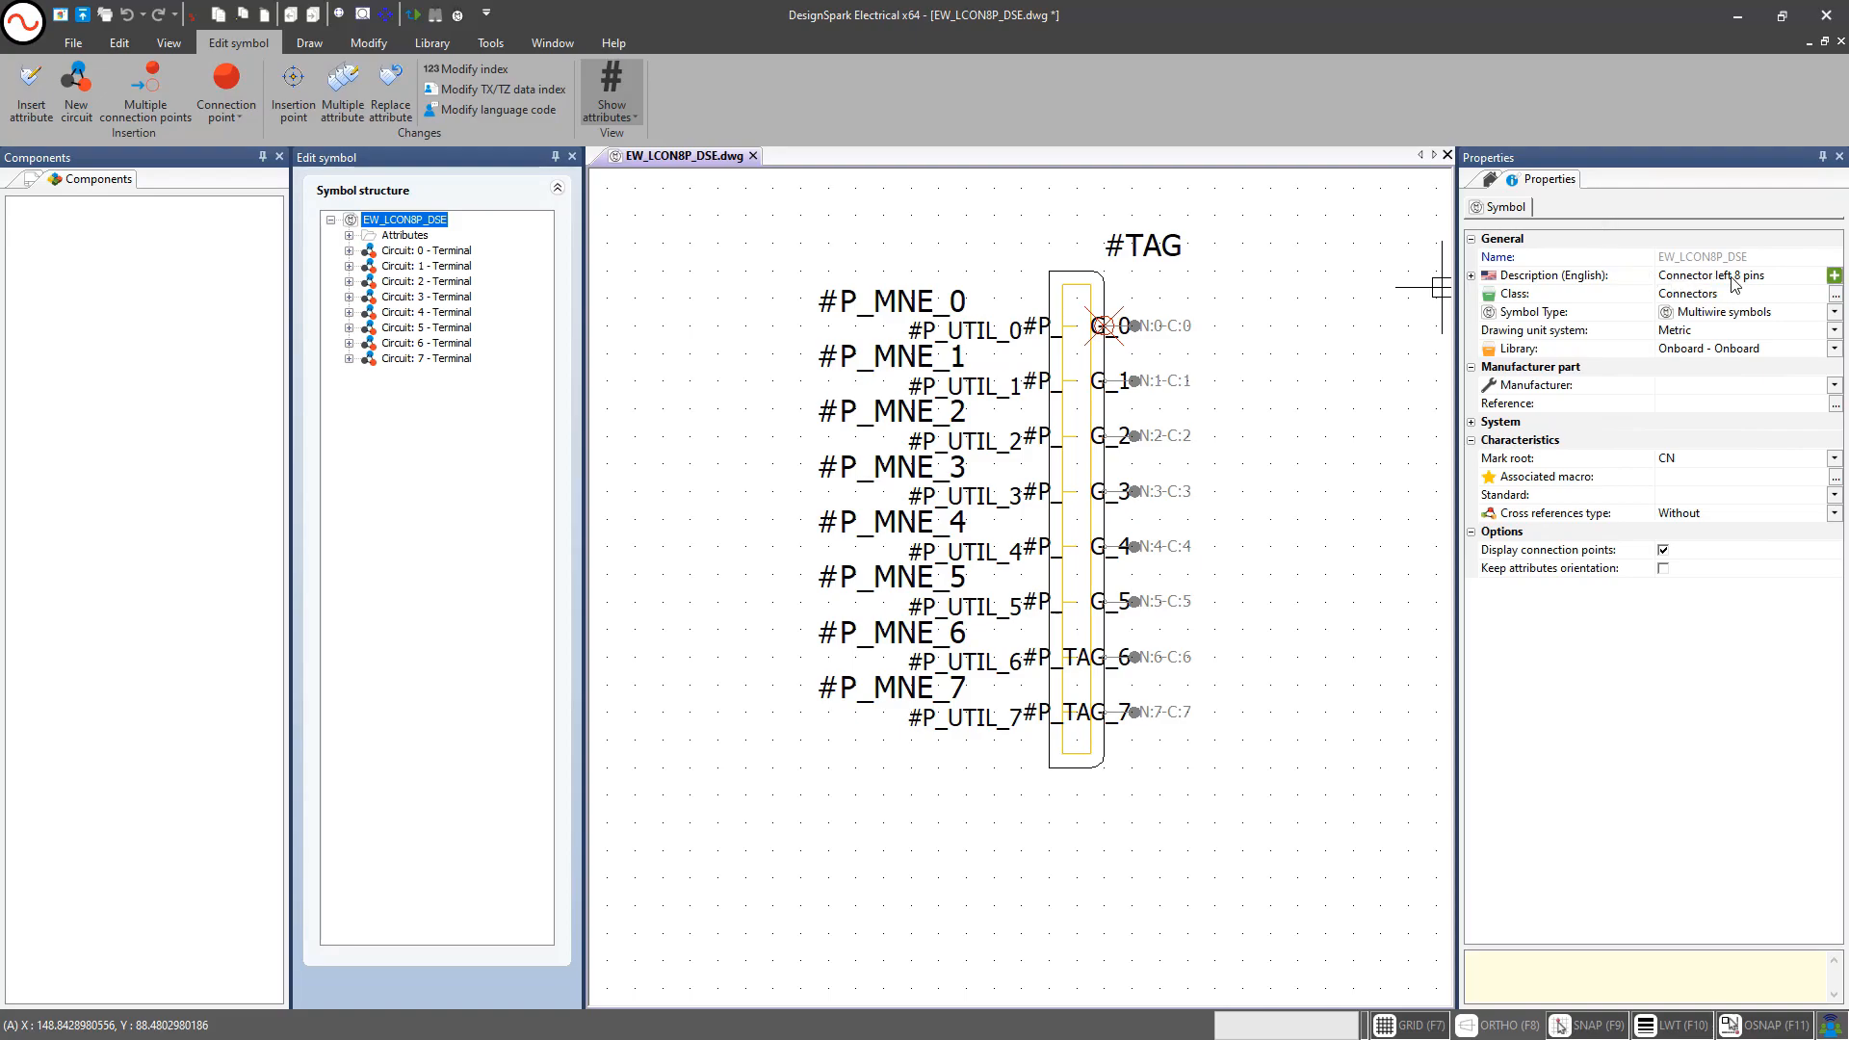
# Set the symbol's English description to 8POS_CONN and reset the translations in all other languages
pyautogui.click(1779, 279)
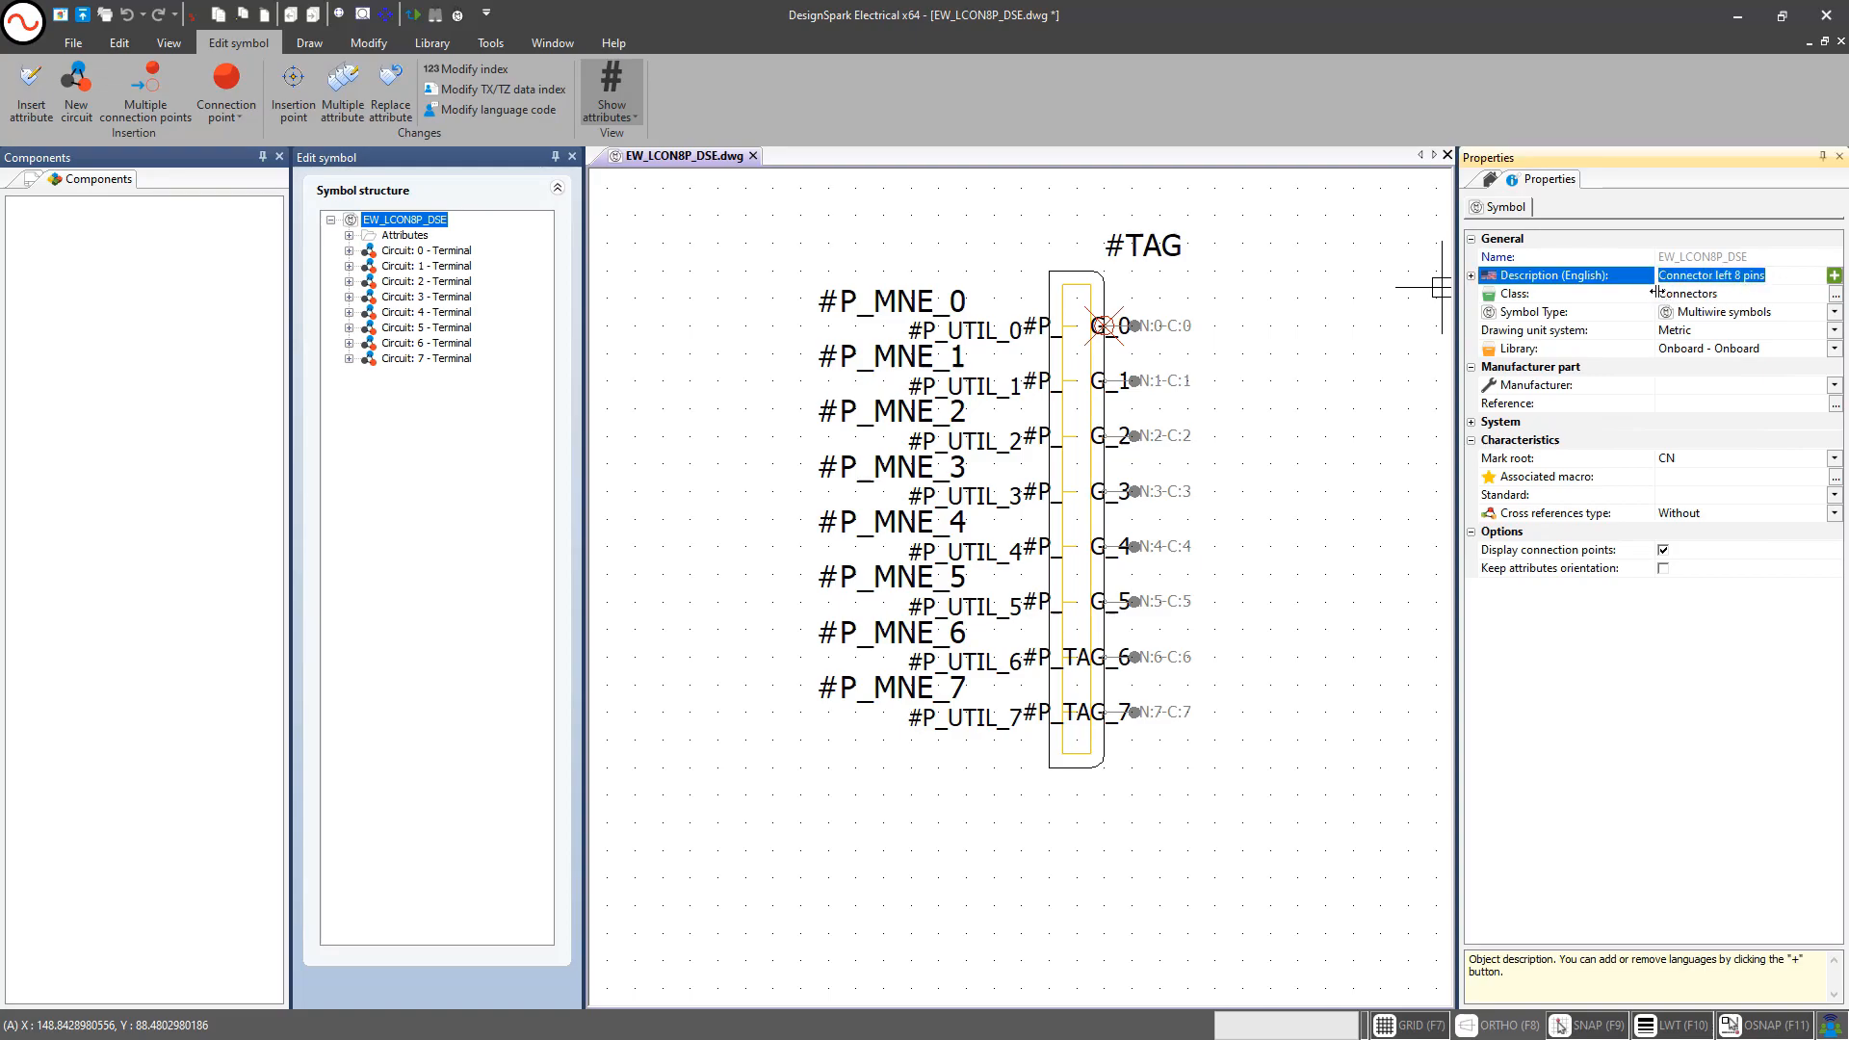
pyautogui.write('8POS')
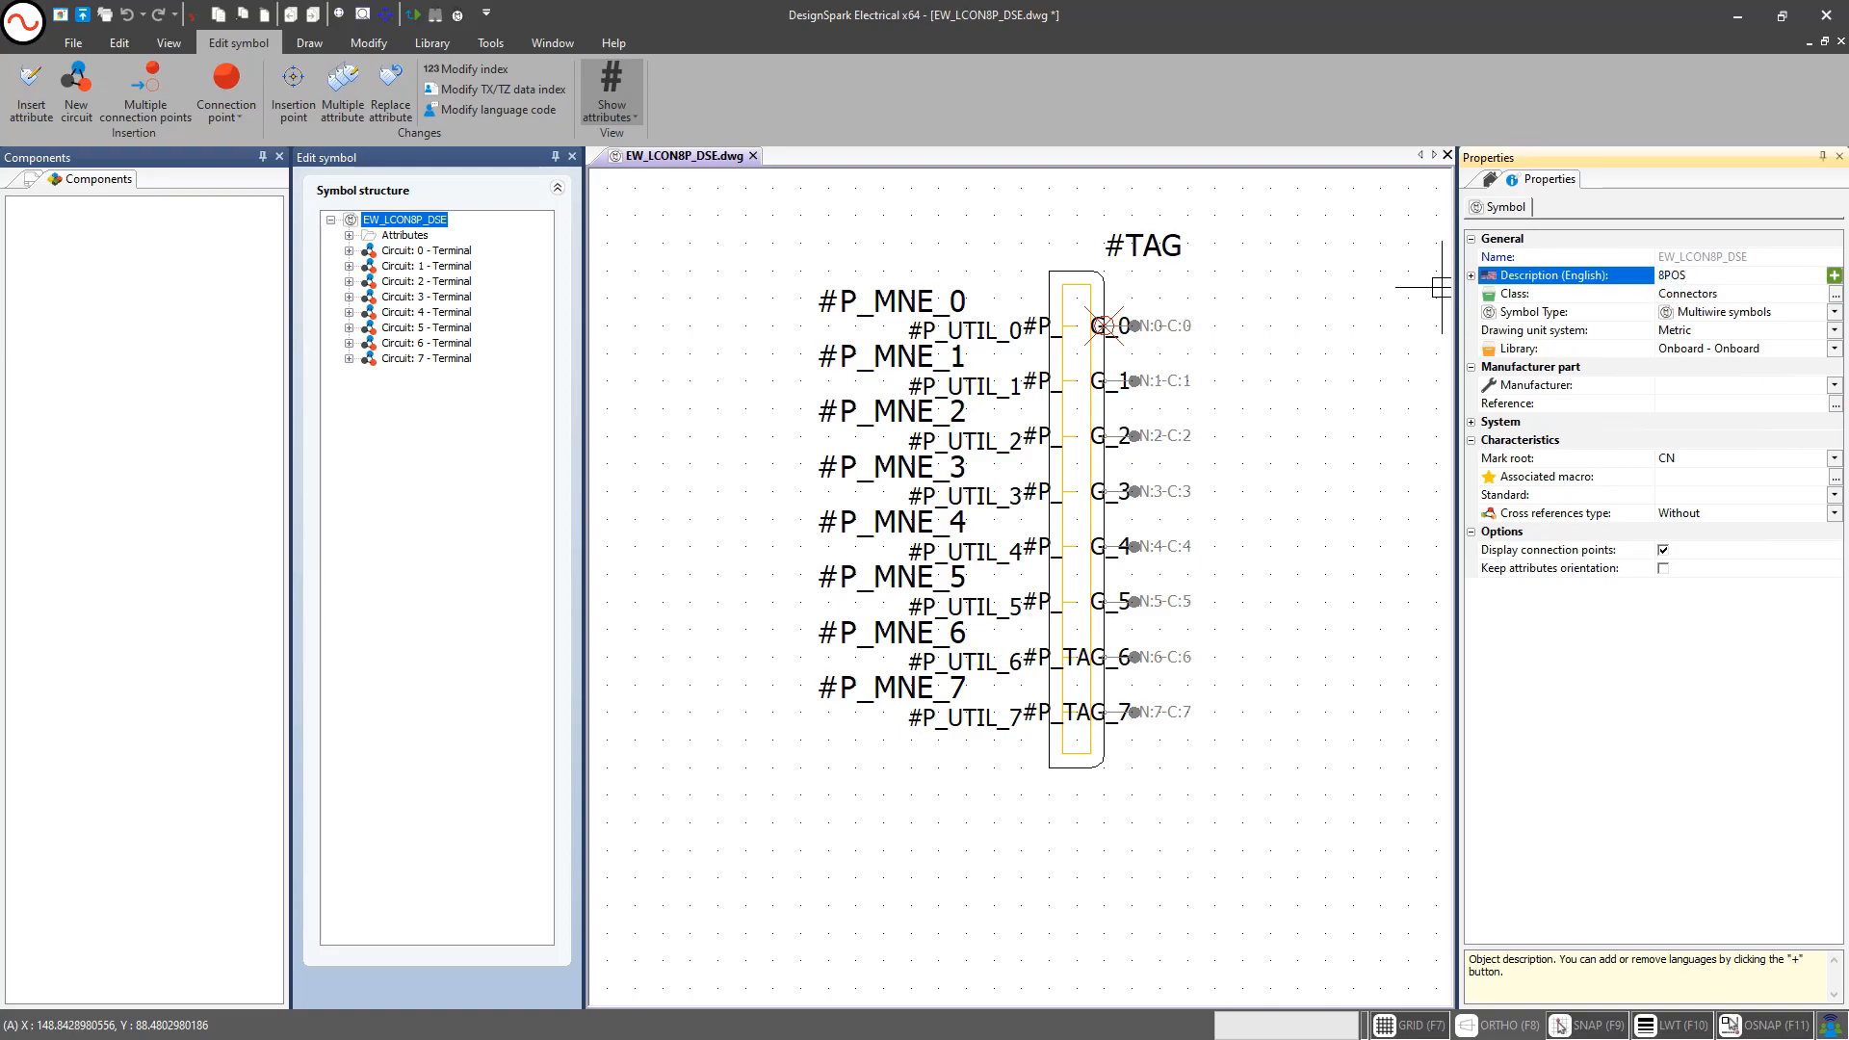
pyautogui.write('_CONN')
pyautogui.click(1833, 318)
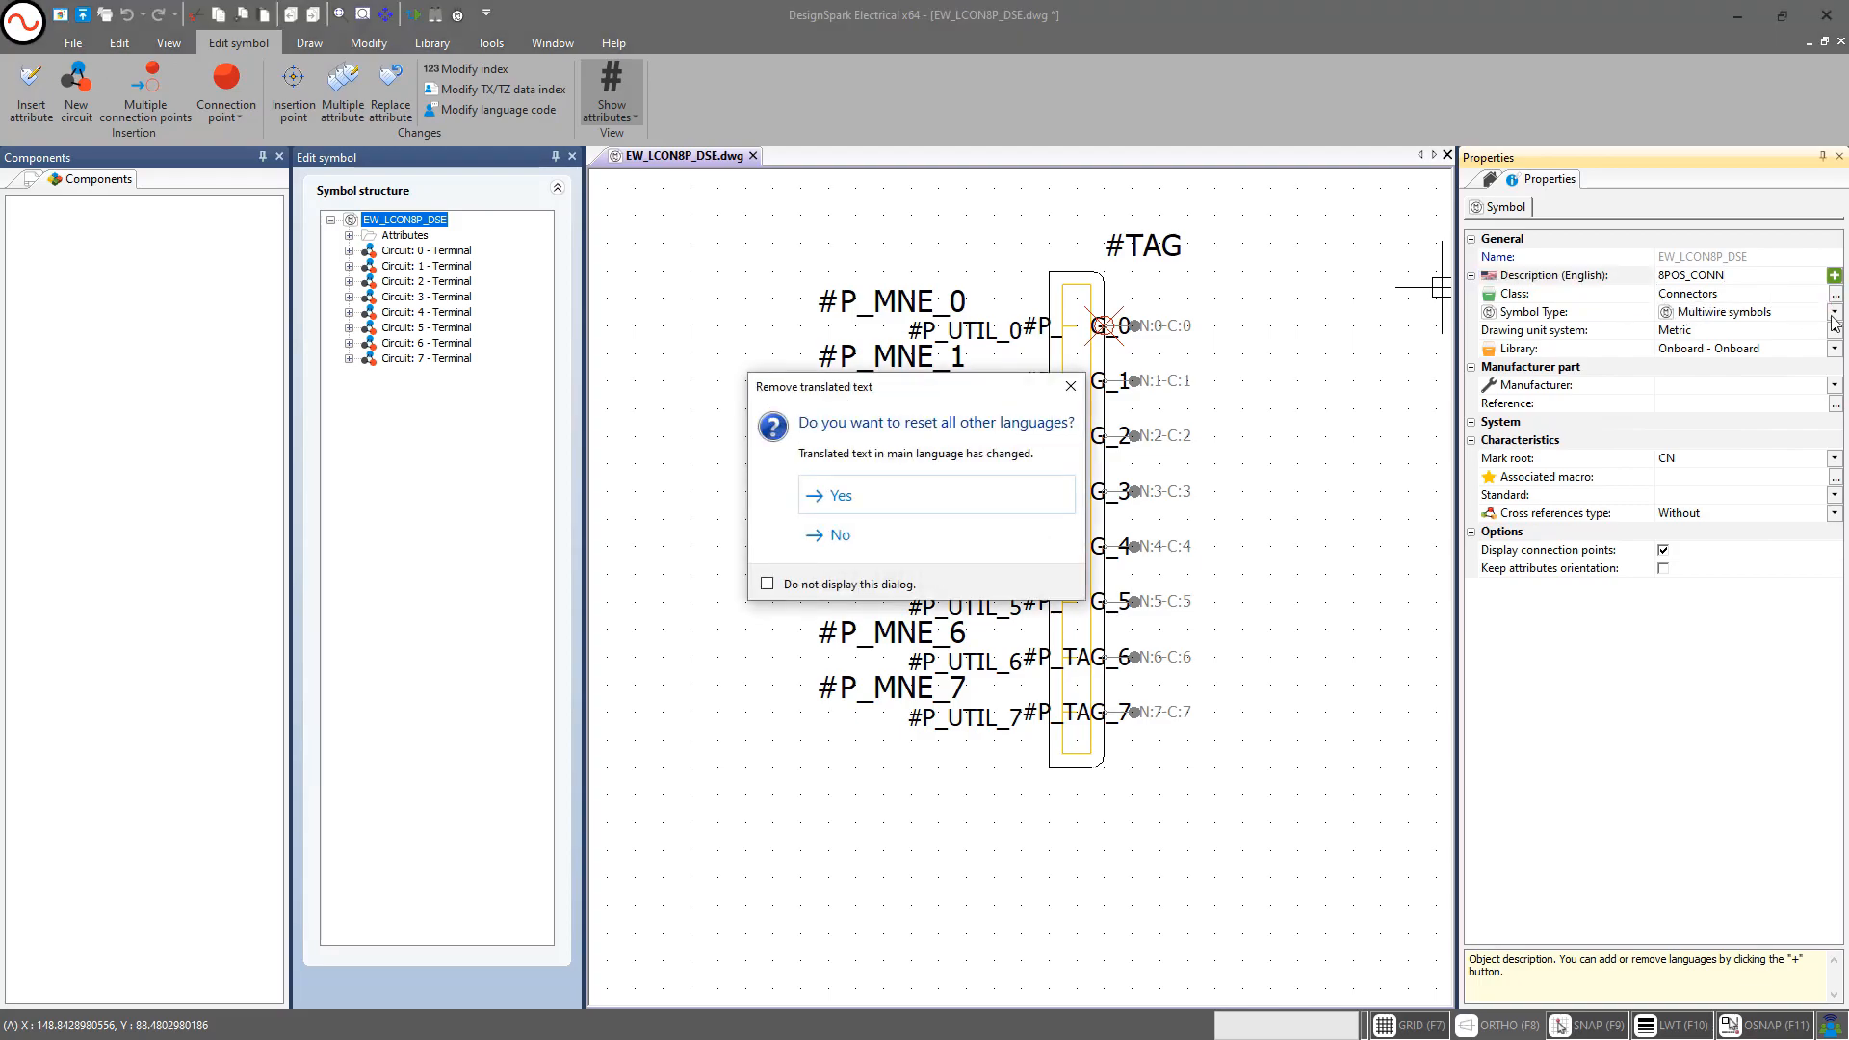
pyautogui.click(881, 507)
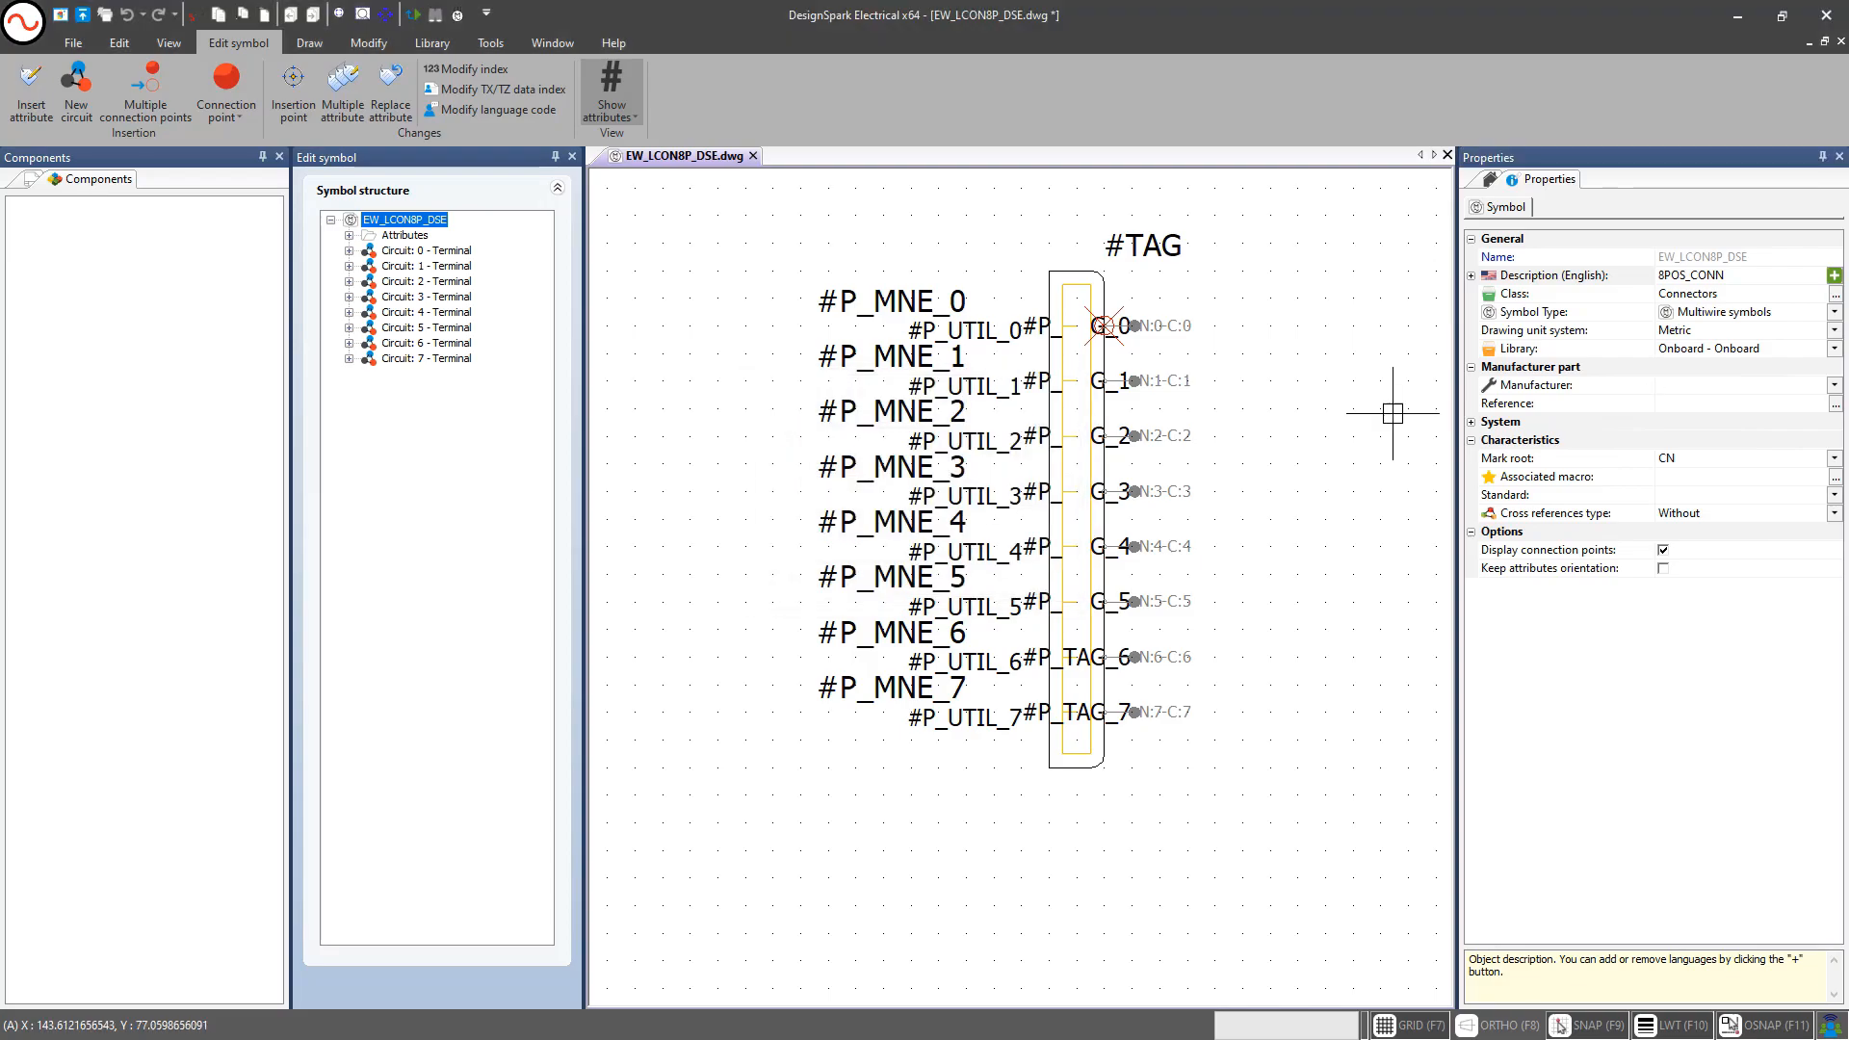
# Examine the symbol types available for the connector, keeping Multiwire symbols
pyautogui.click(1833, 313)
pyautogui.click(1790, 324)
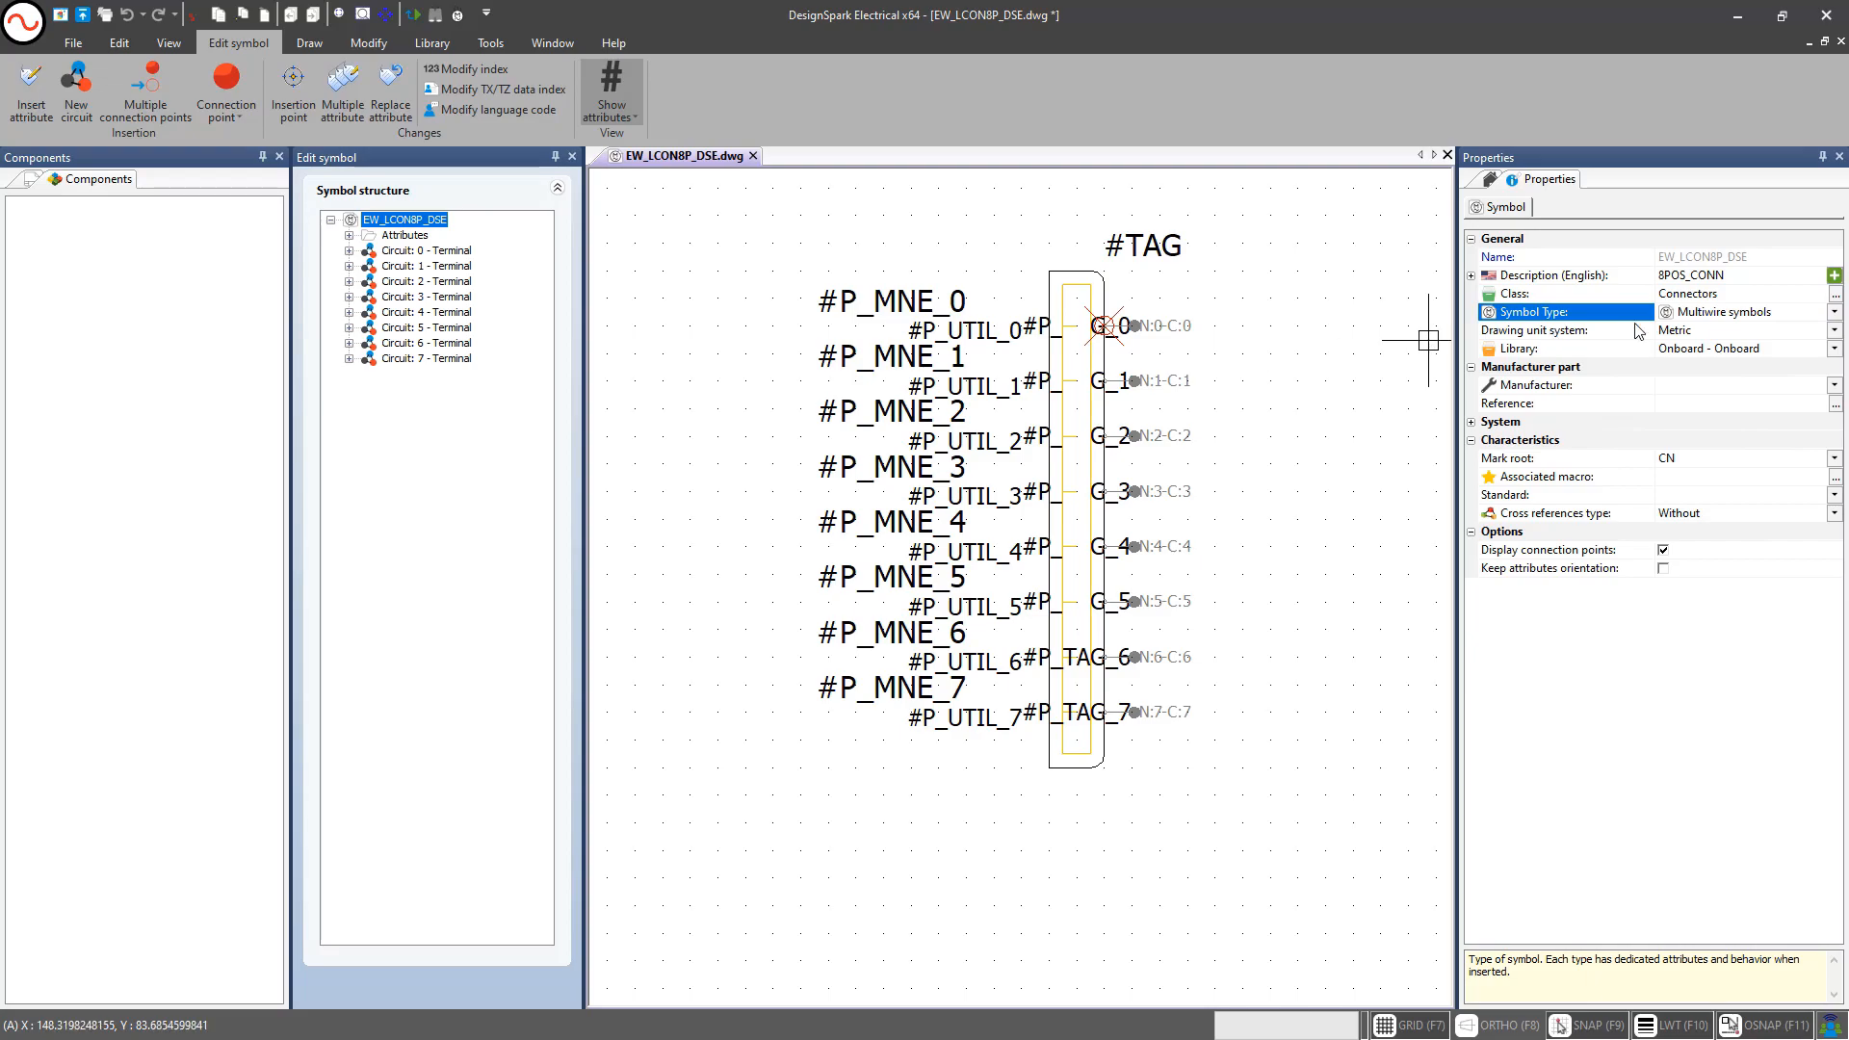
pyautogui.click(1833, 313)
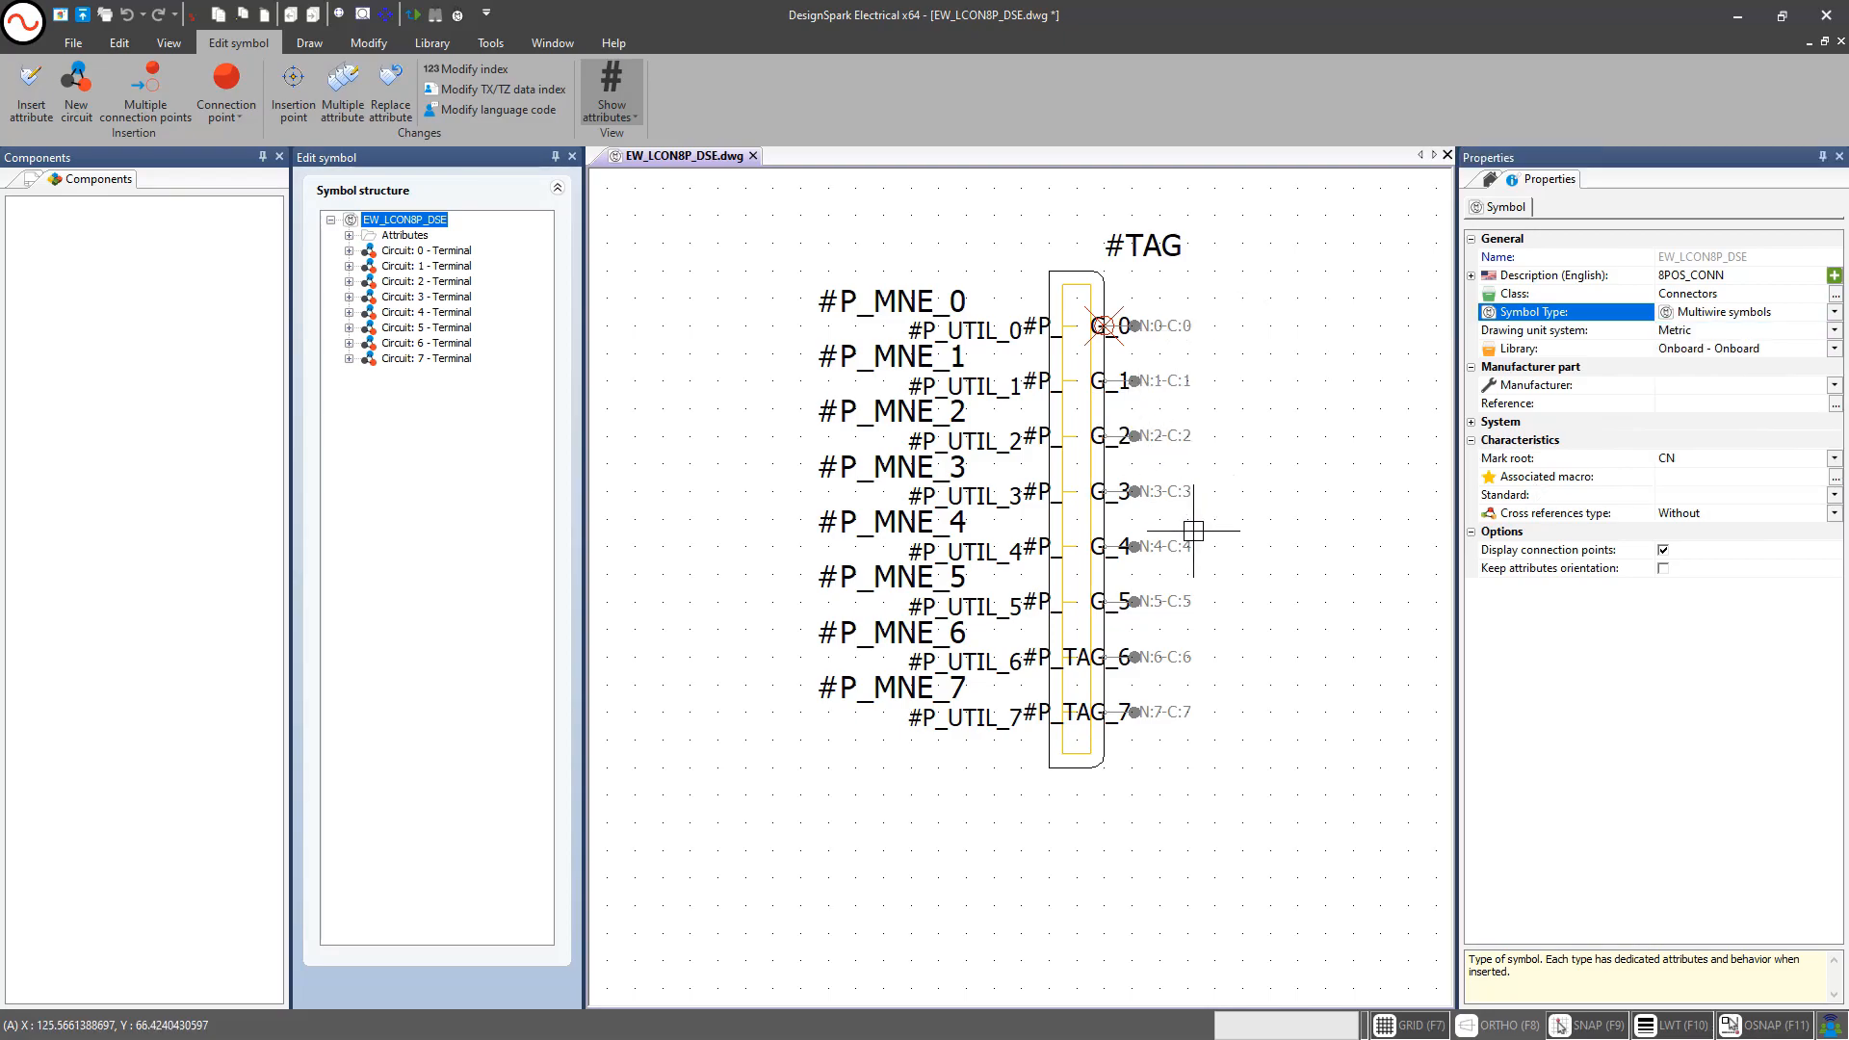
pyautogui.click(1834, 312)
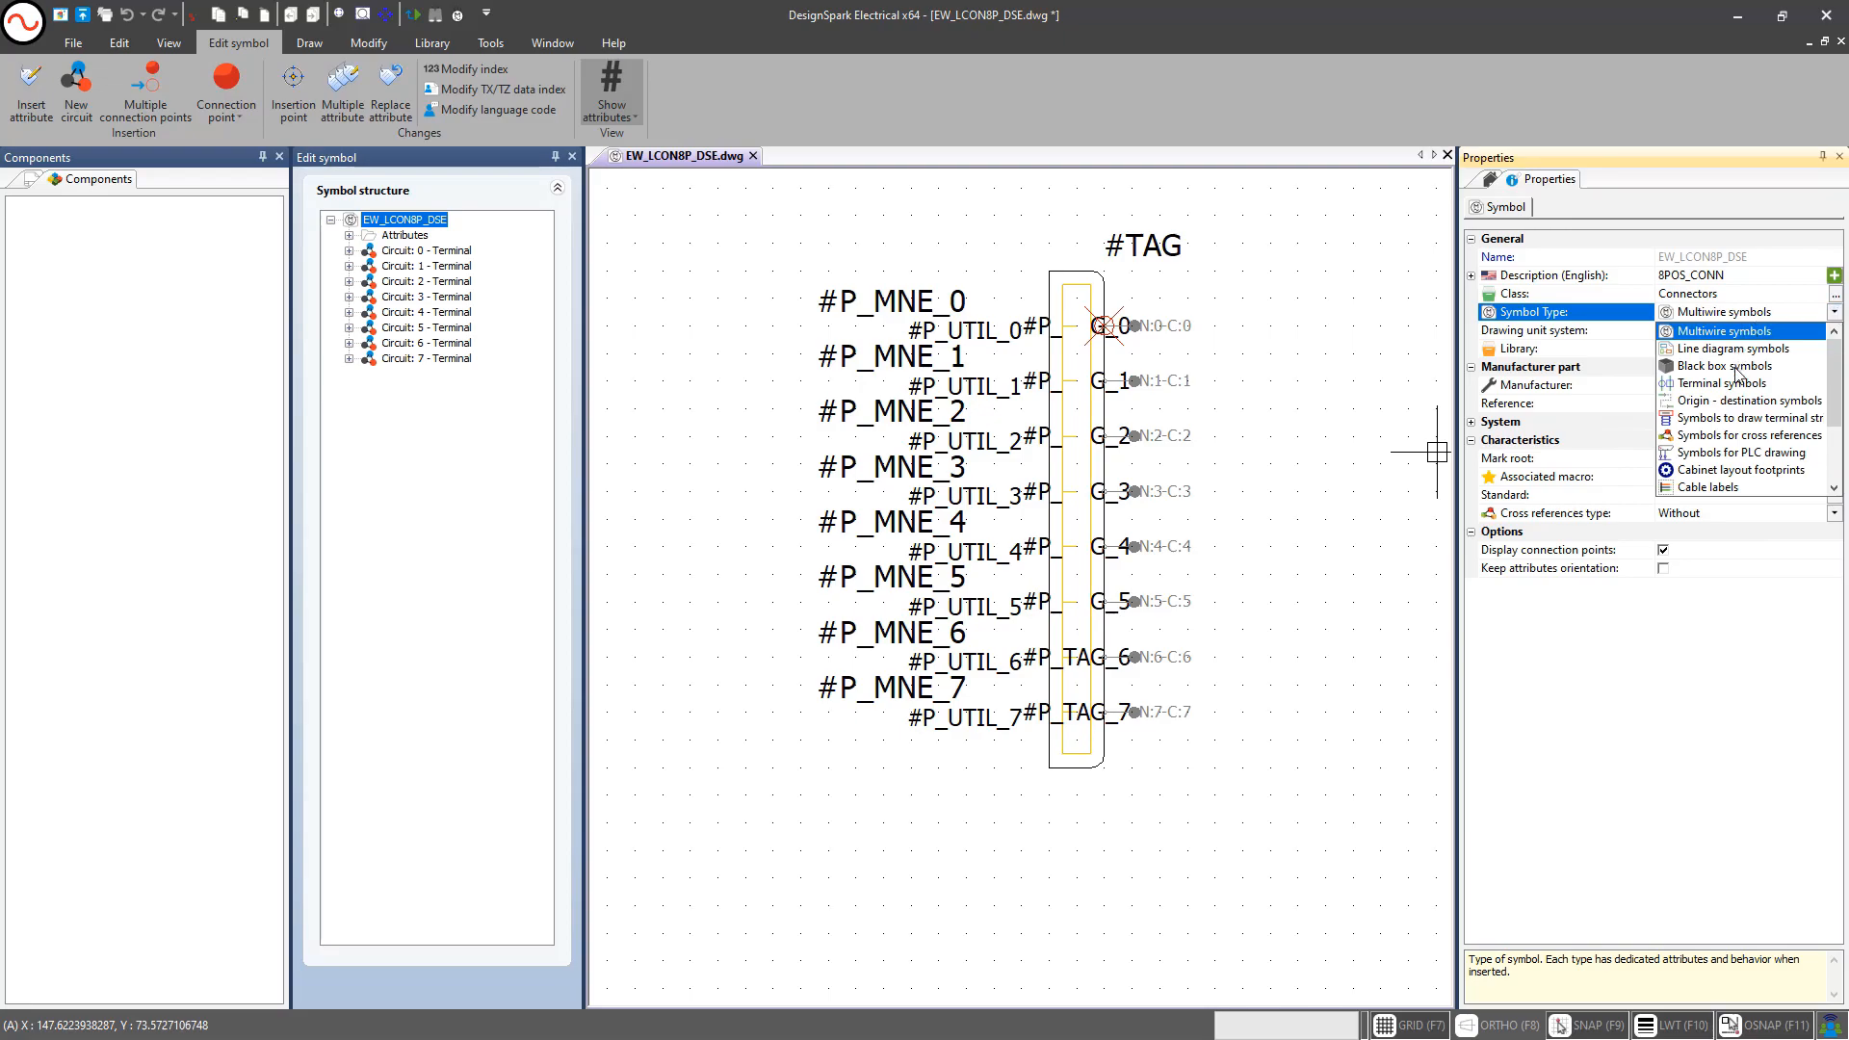
pyautogui.click(1403, 359)
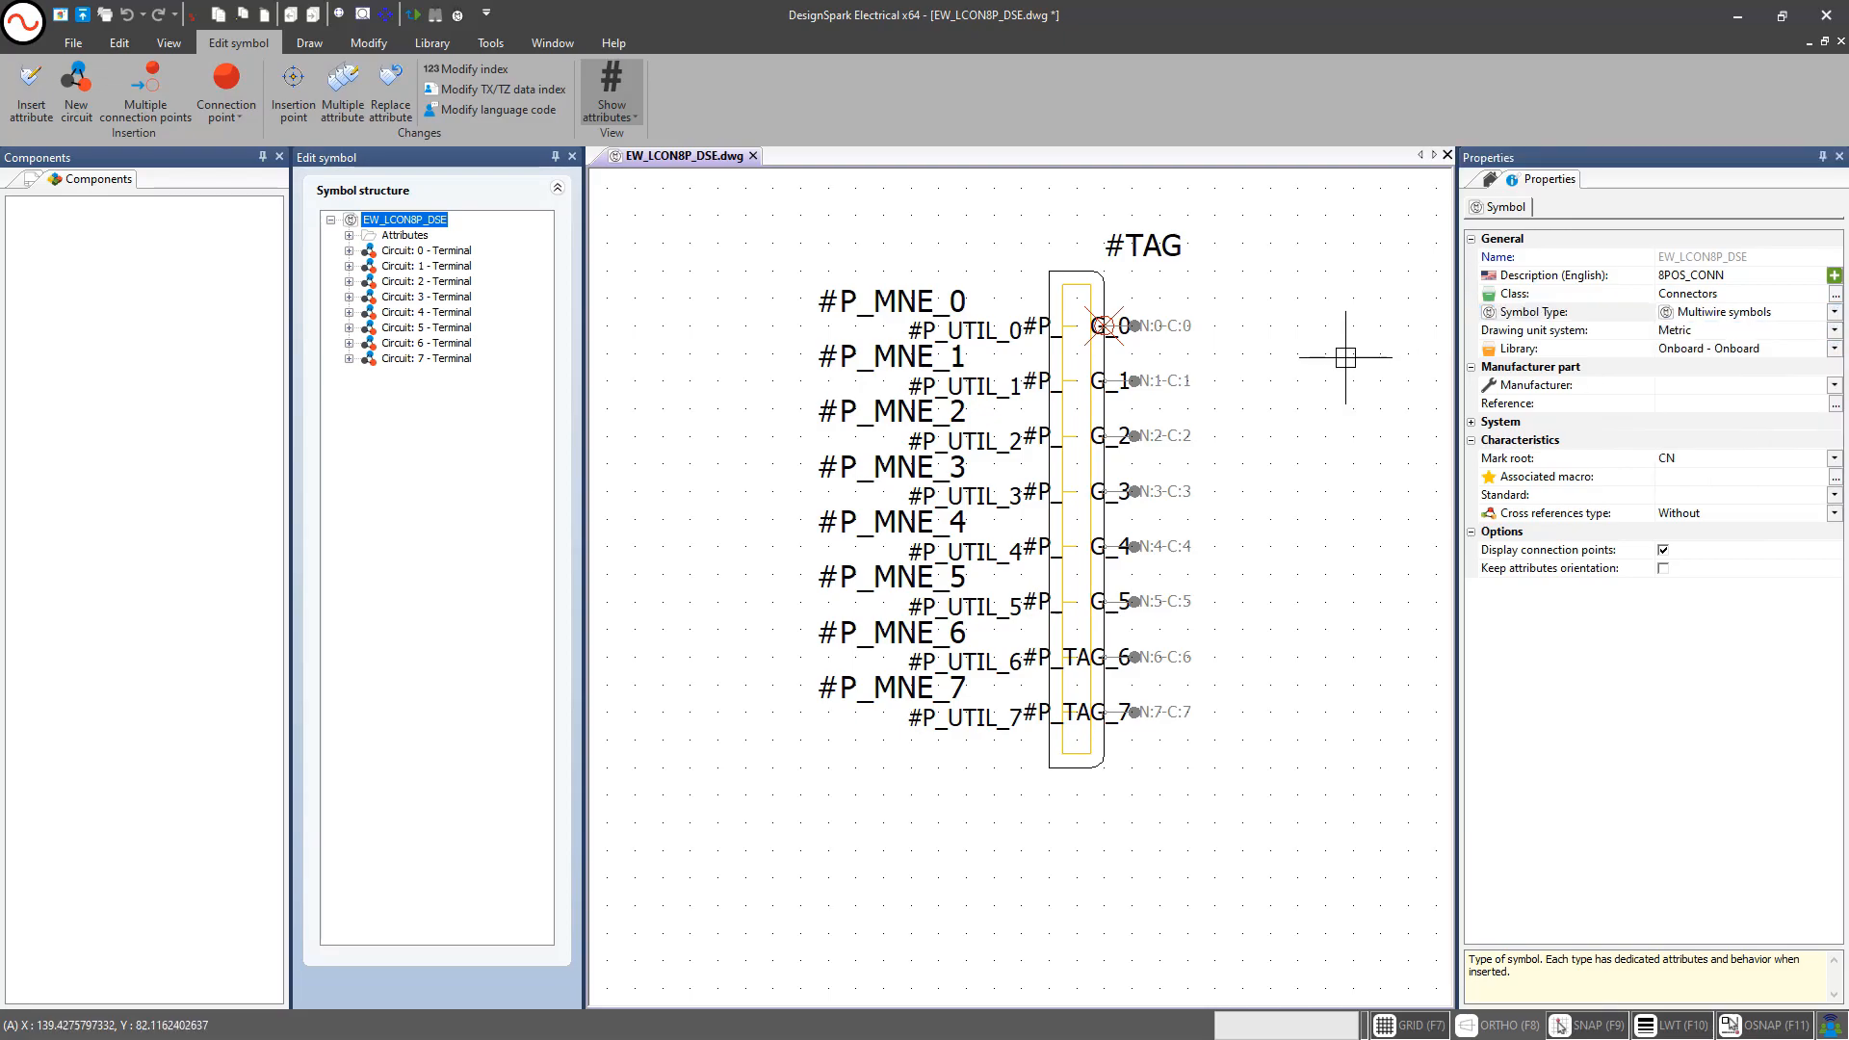
# Assign the symbol to the library "USER - Objects created by user" and review its manufacturer and mark root properties
pyautogui.click(1834, 349)
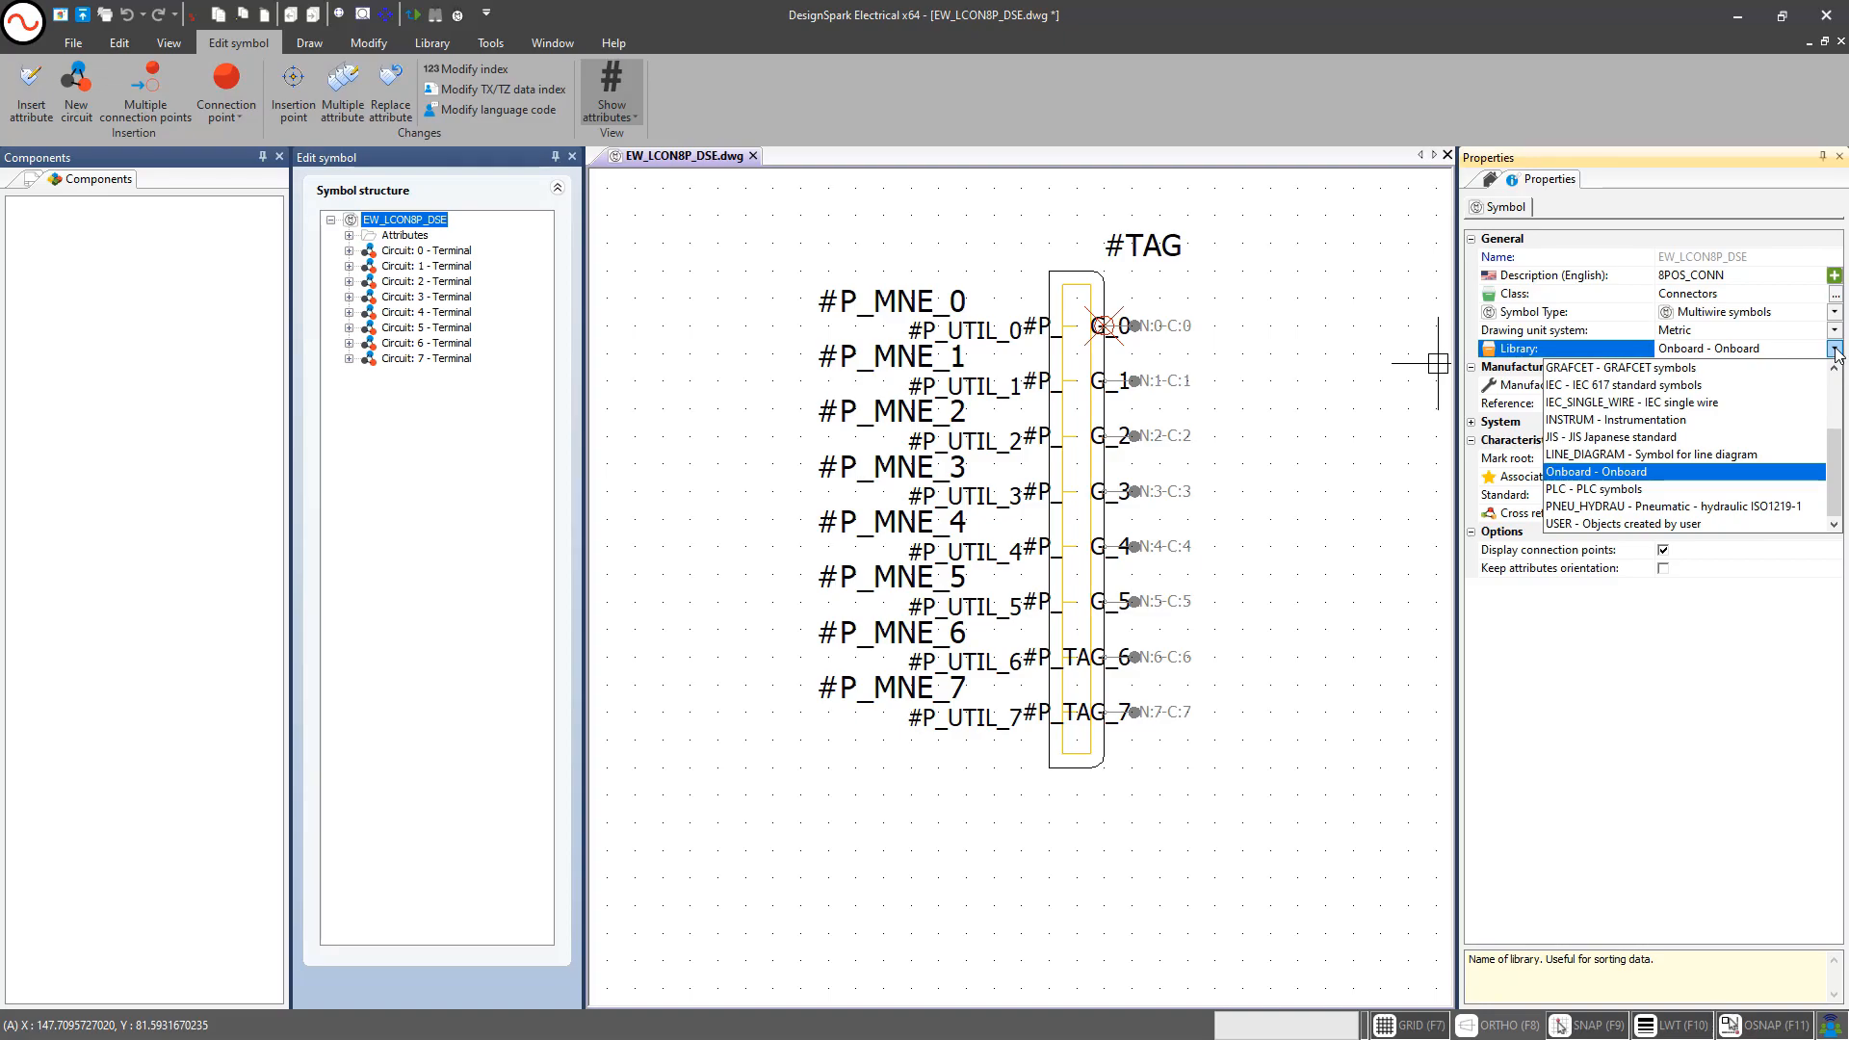
pyautogui.click(1613, 524)
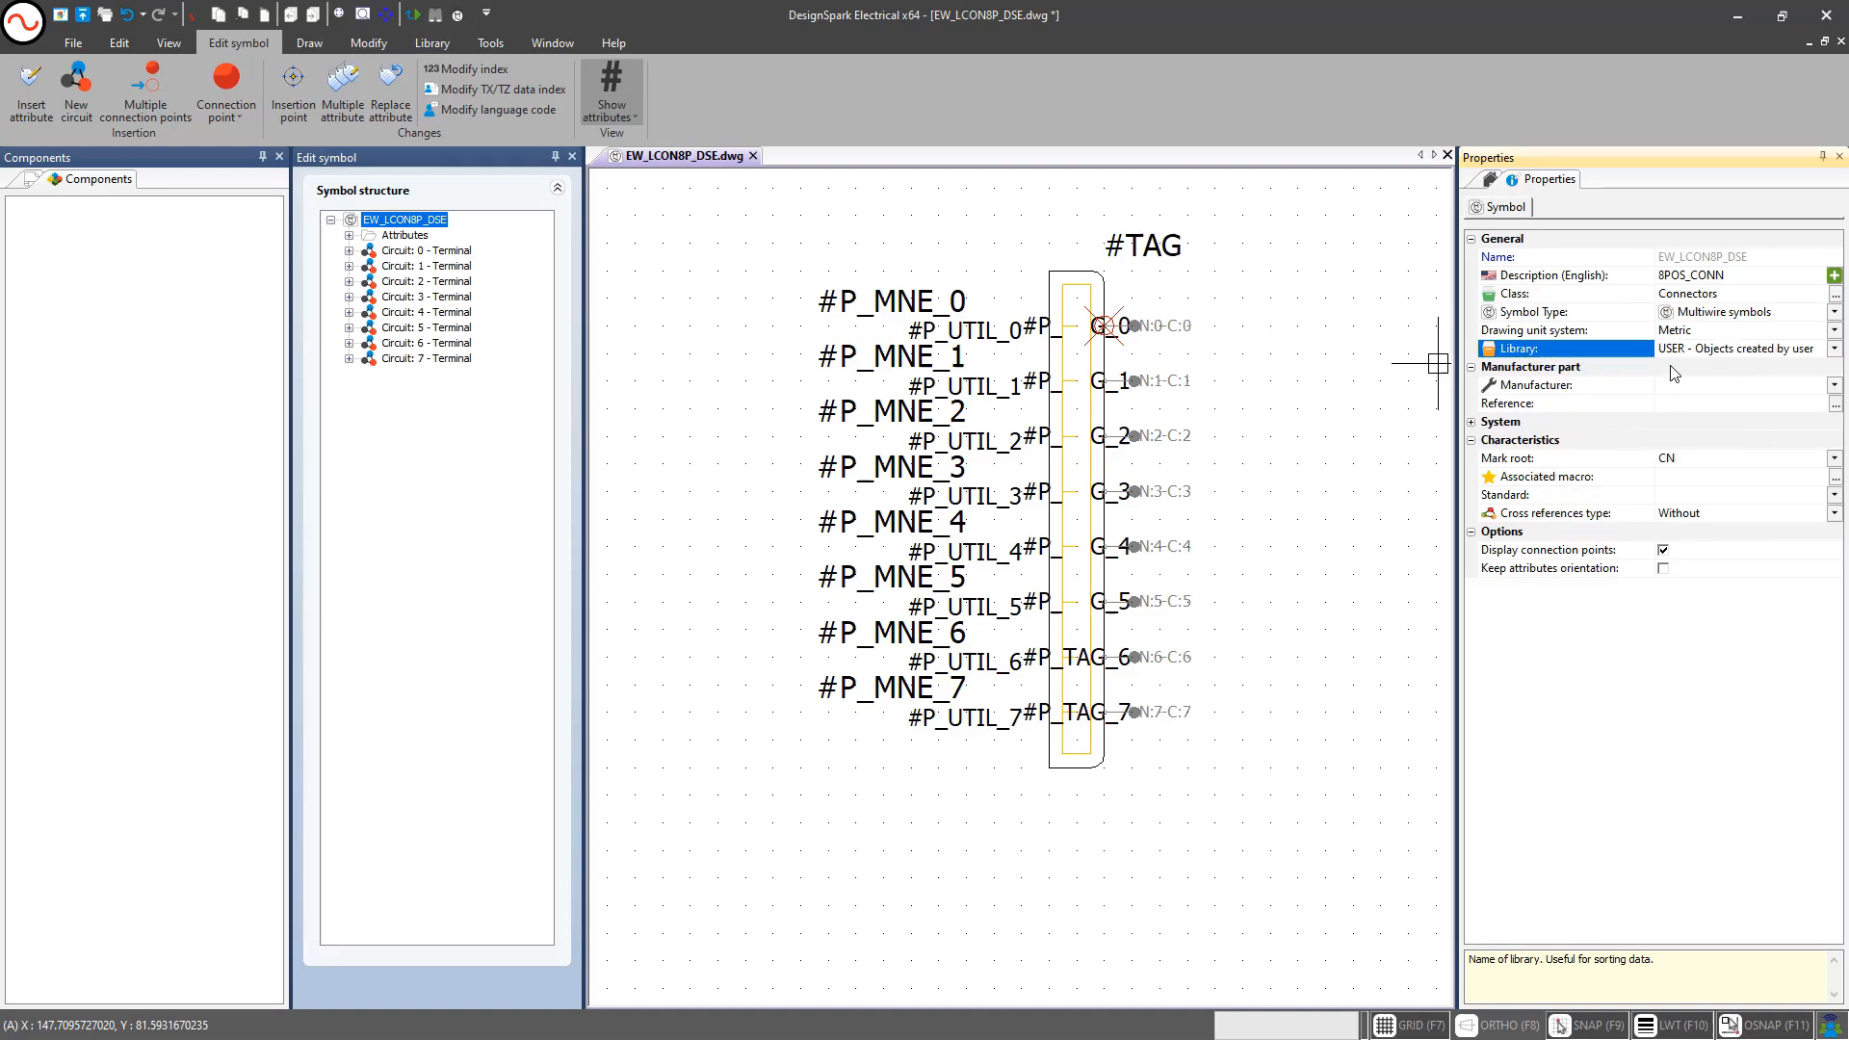
pyautogui.click(1699, 386)
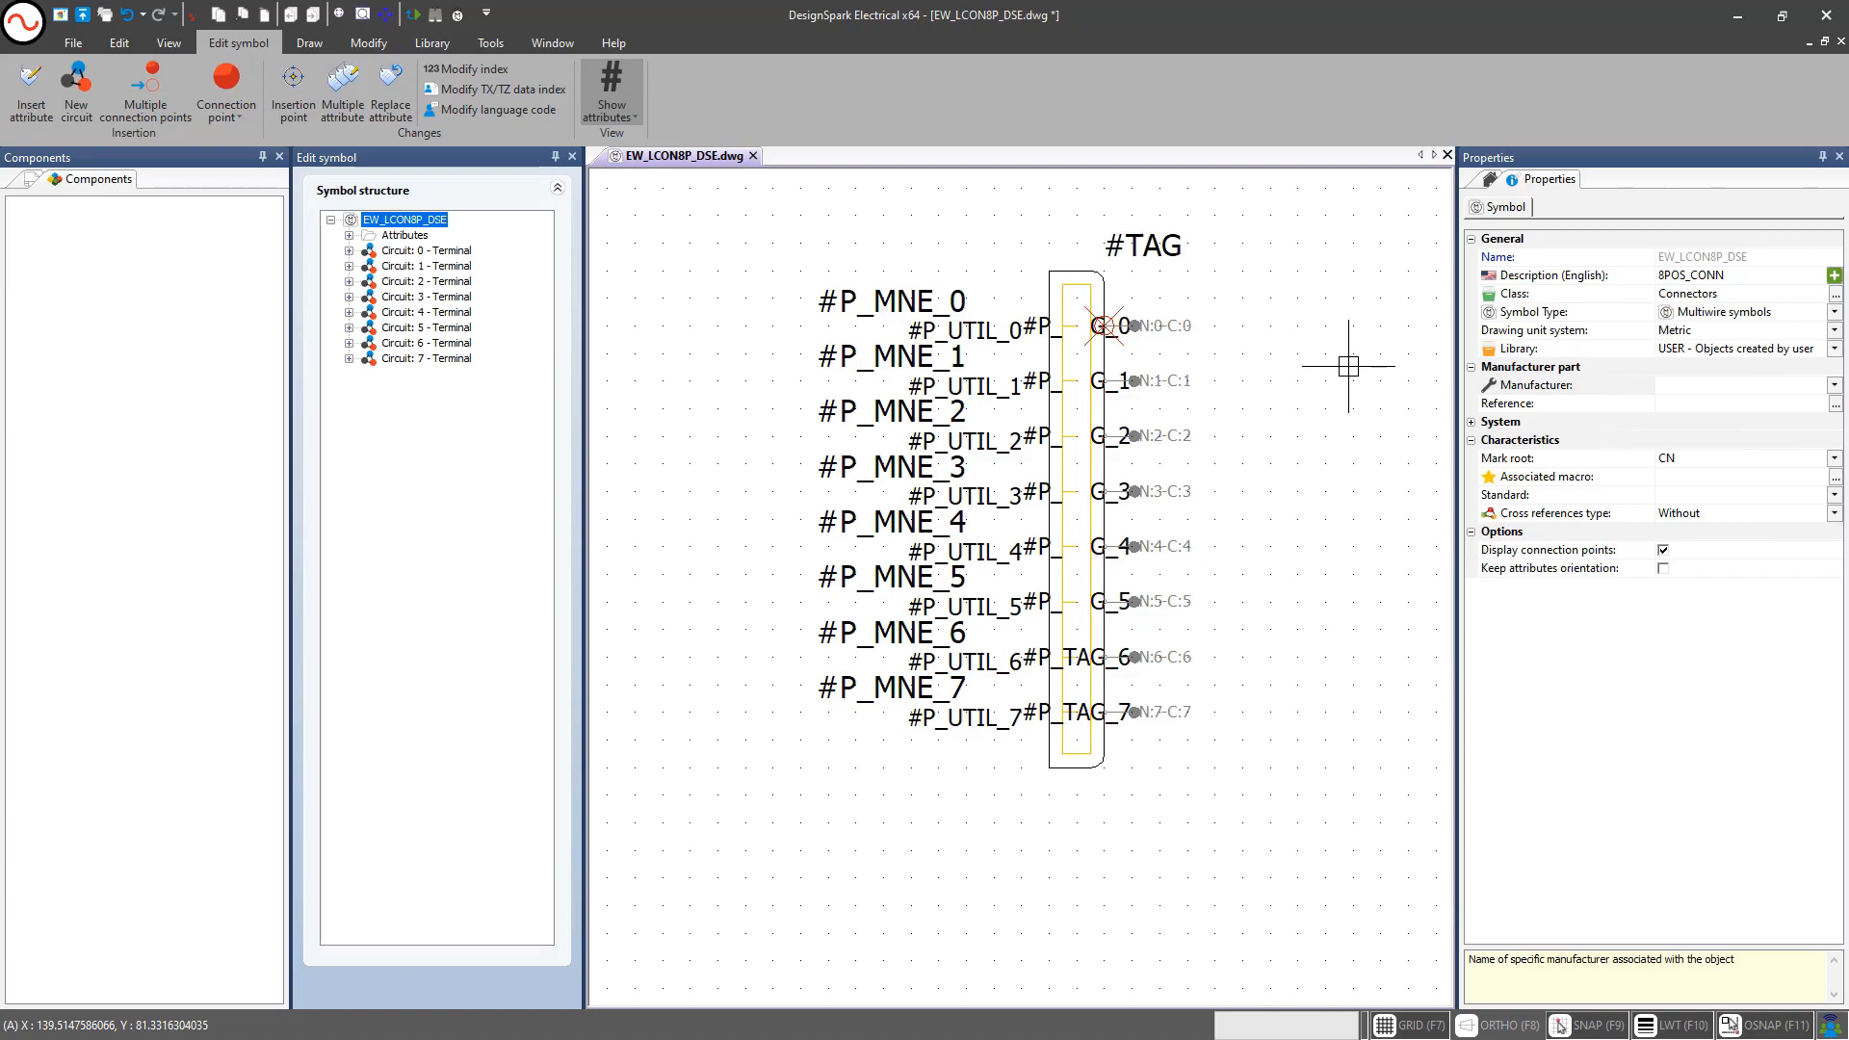
pyautogui.click(1724, 461)
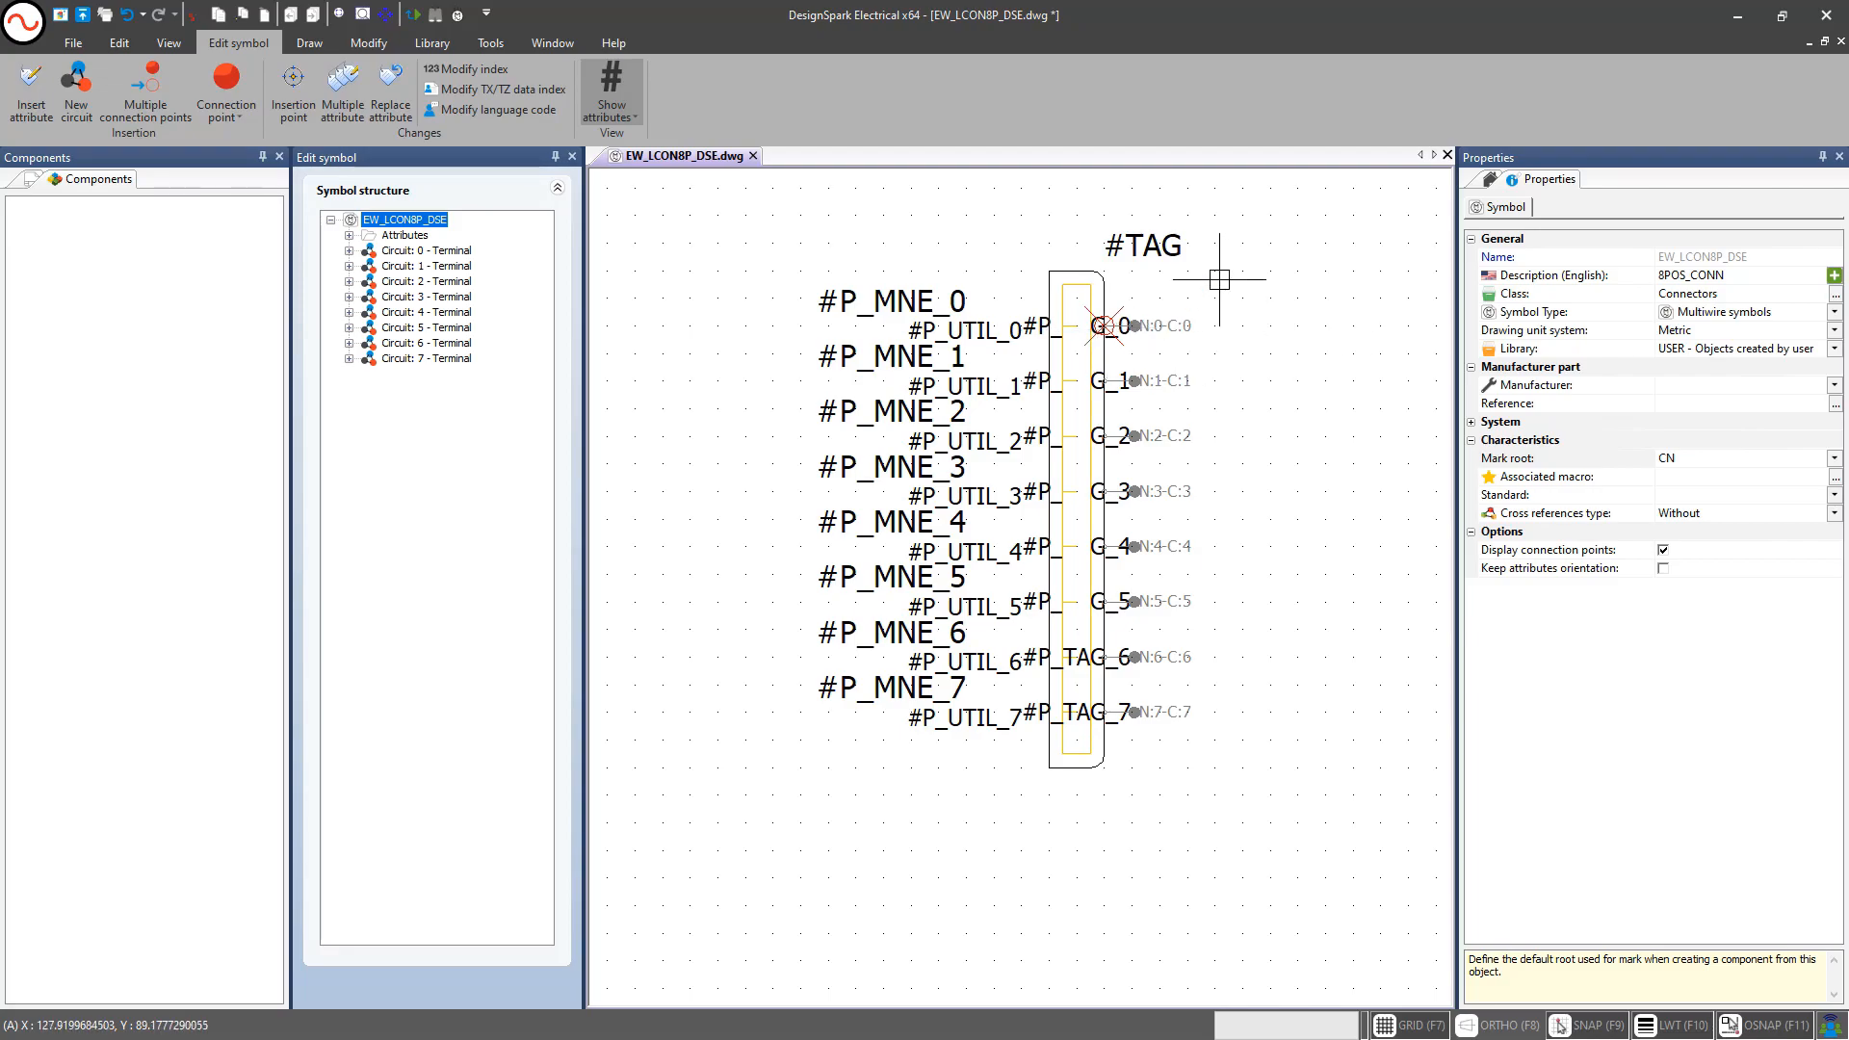
# Enlarge the drawing area by narrowing the Properties pane and closing the Components and Documents panes
pyautogui.scroll(1, 1098, 366)
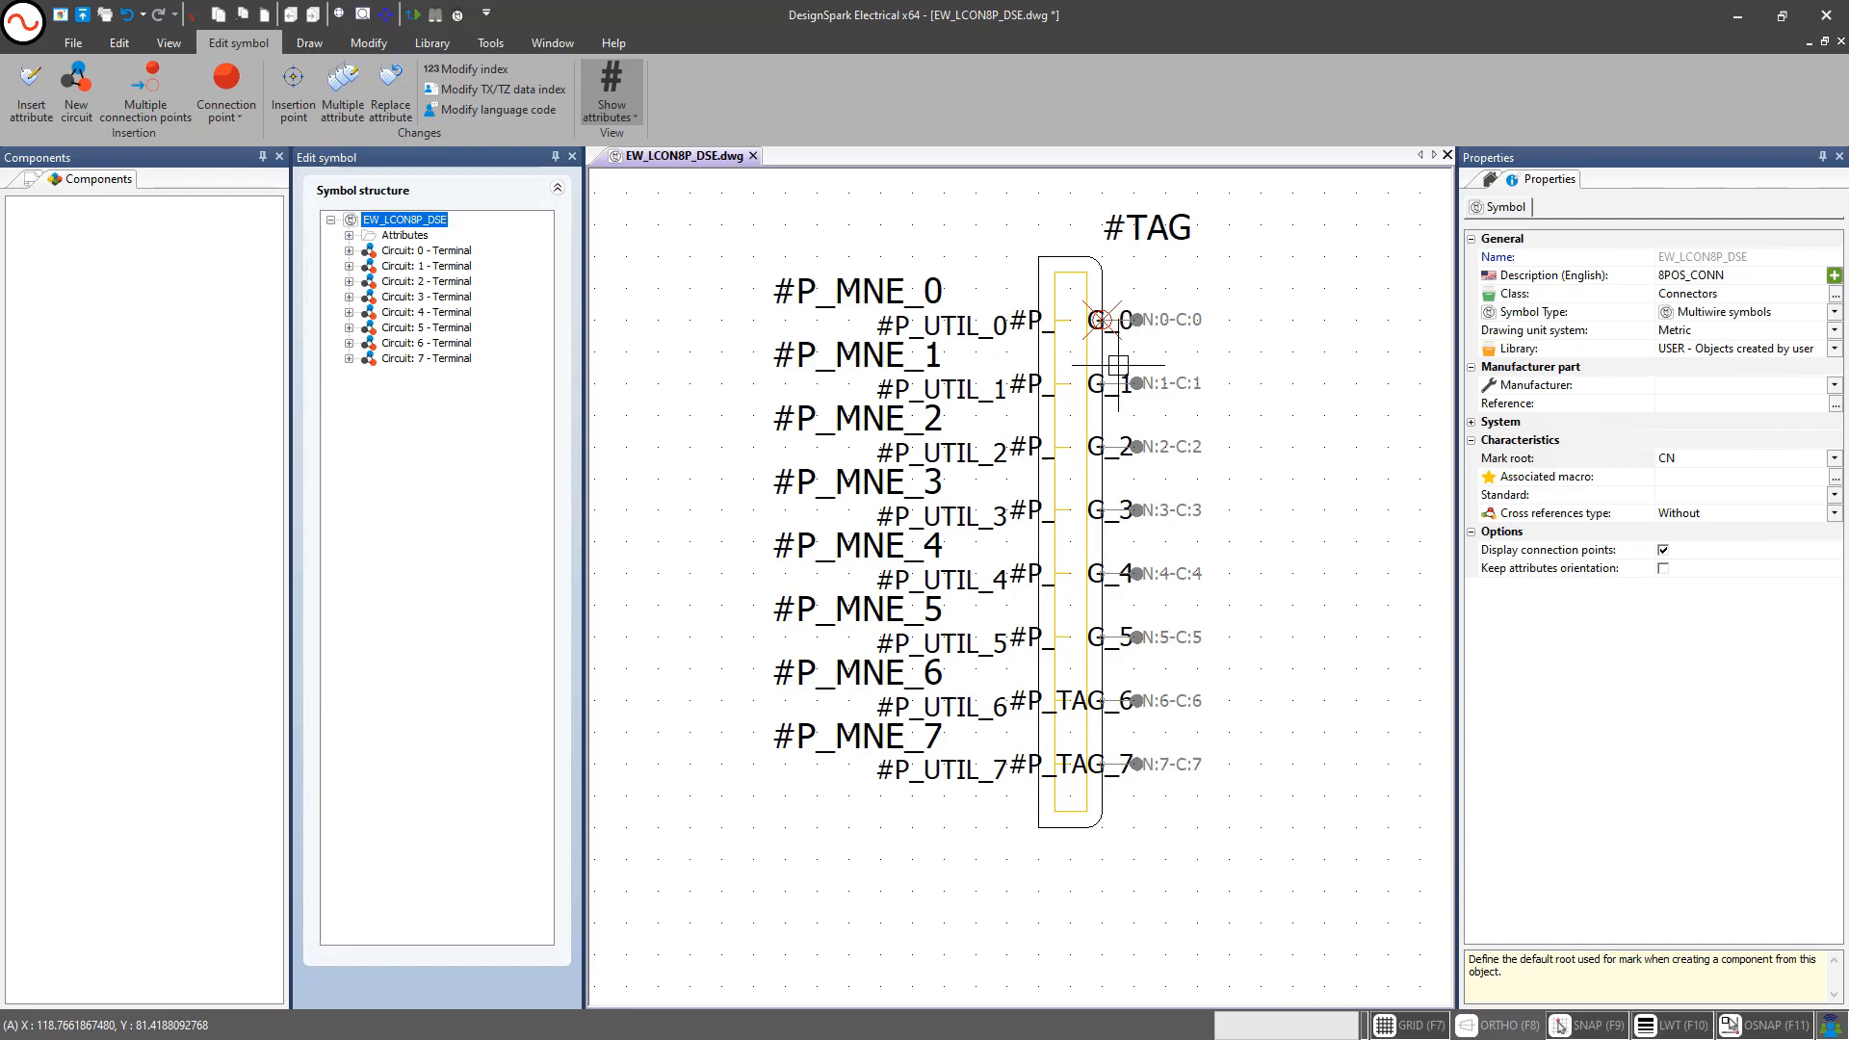
pyautogui.moveTo(1450, 284); pyautogui.dragTo(1565, 289)
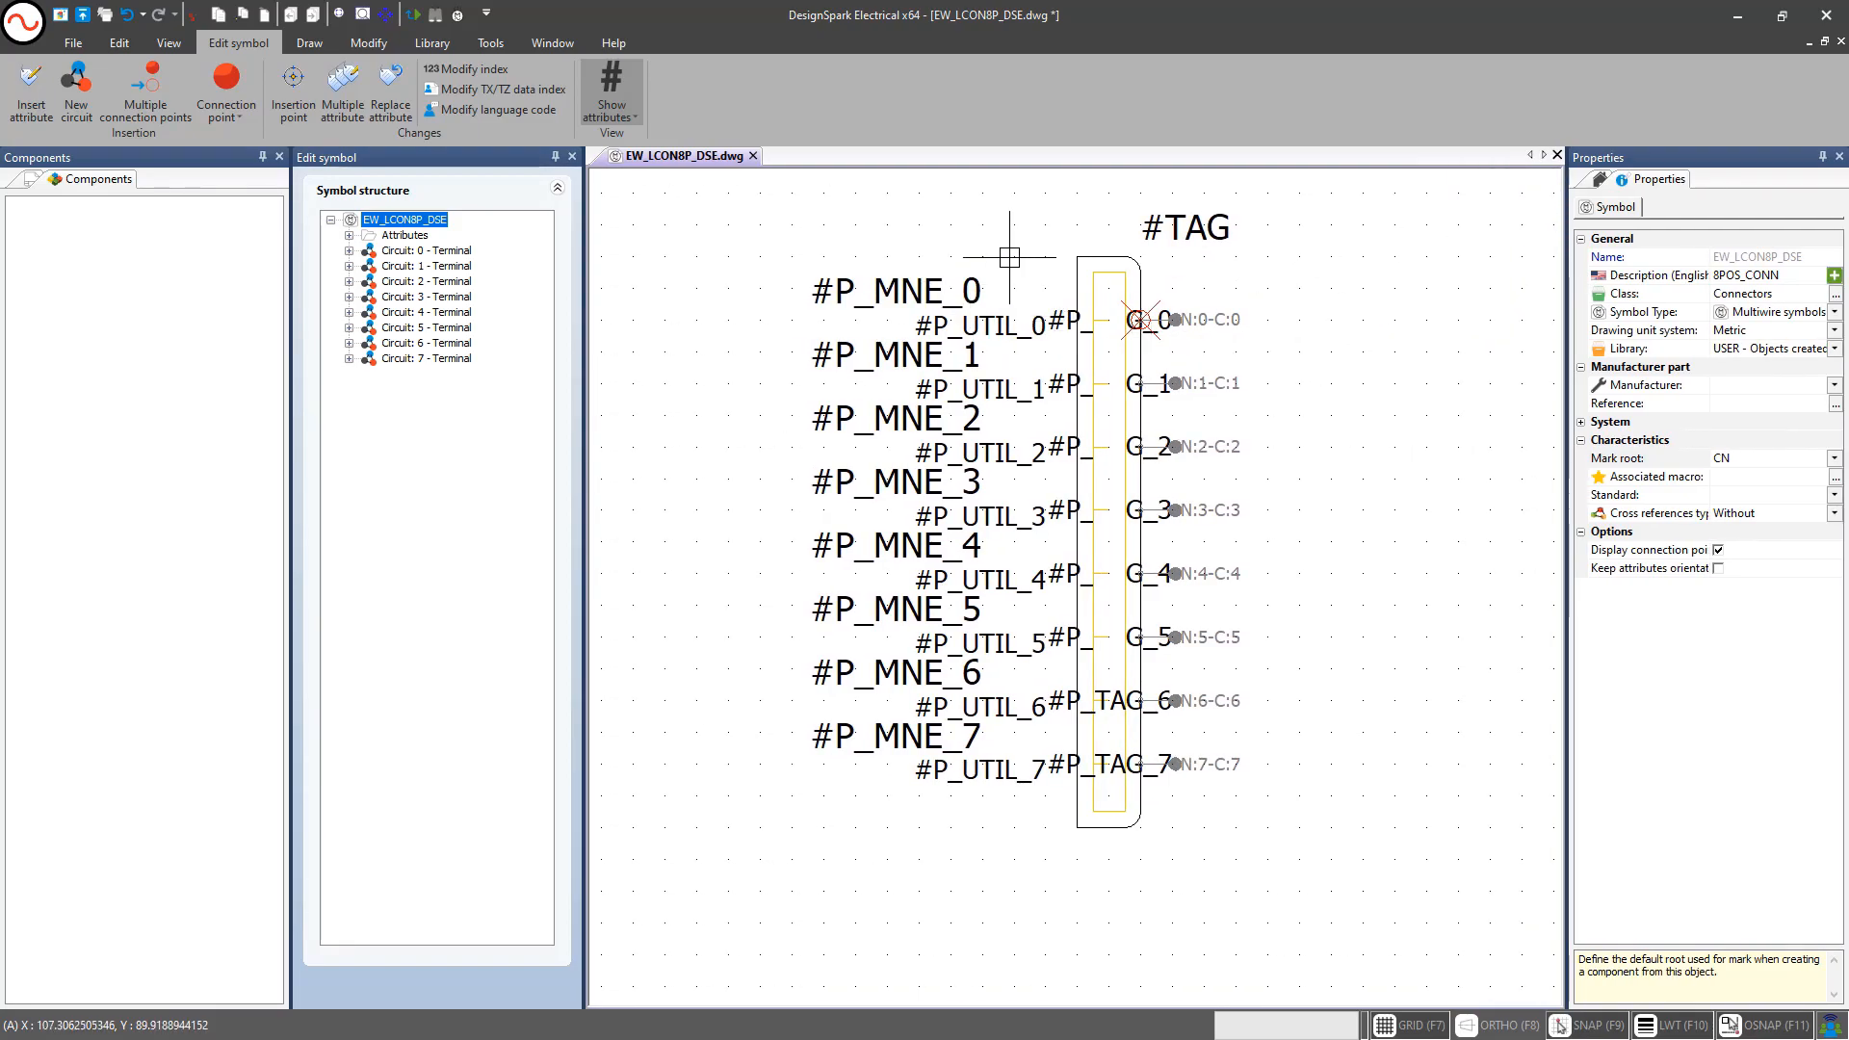
pyautogui.scroll(1, 1057, 405)
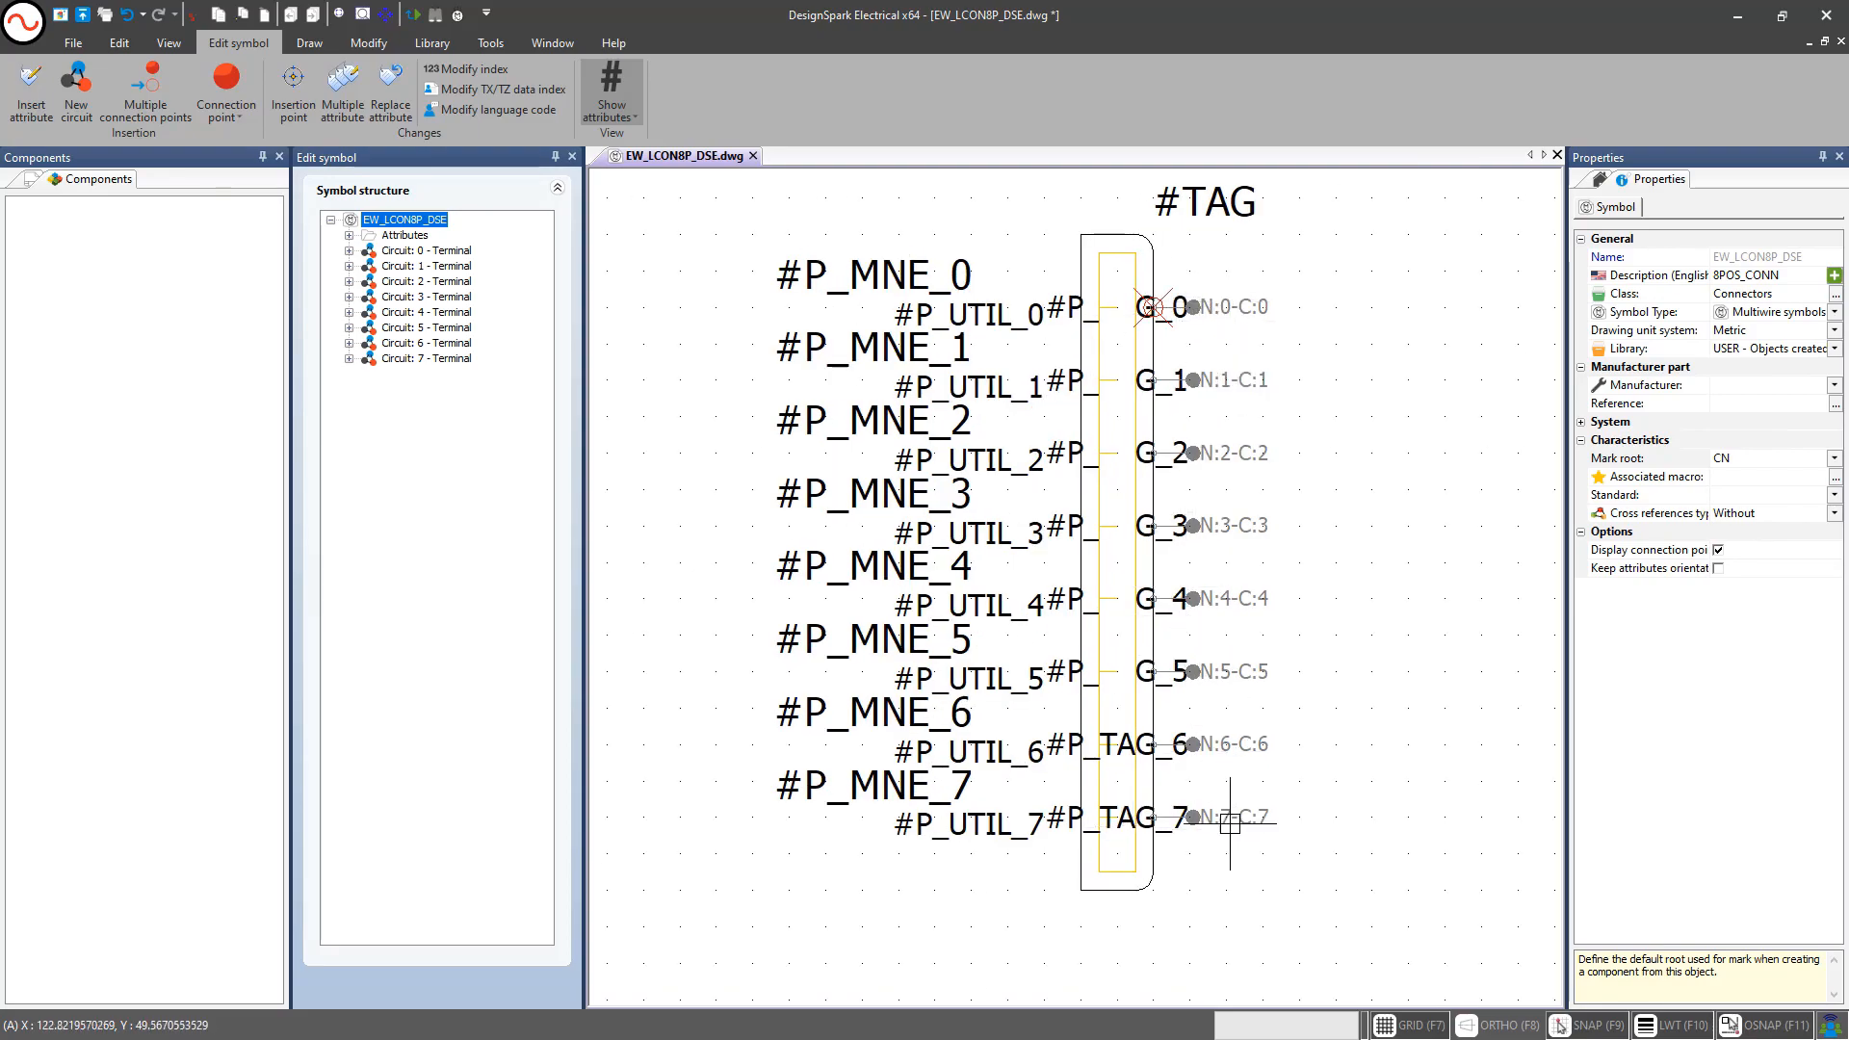
pyautogui.scroll(5, 1244, 825)
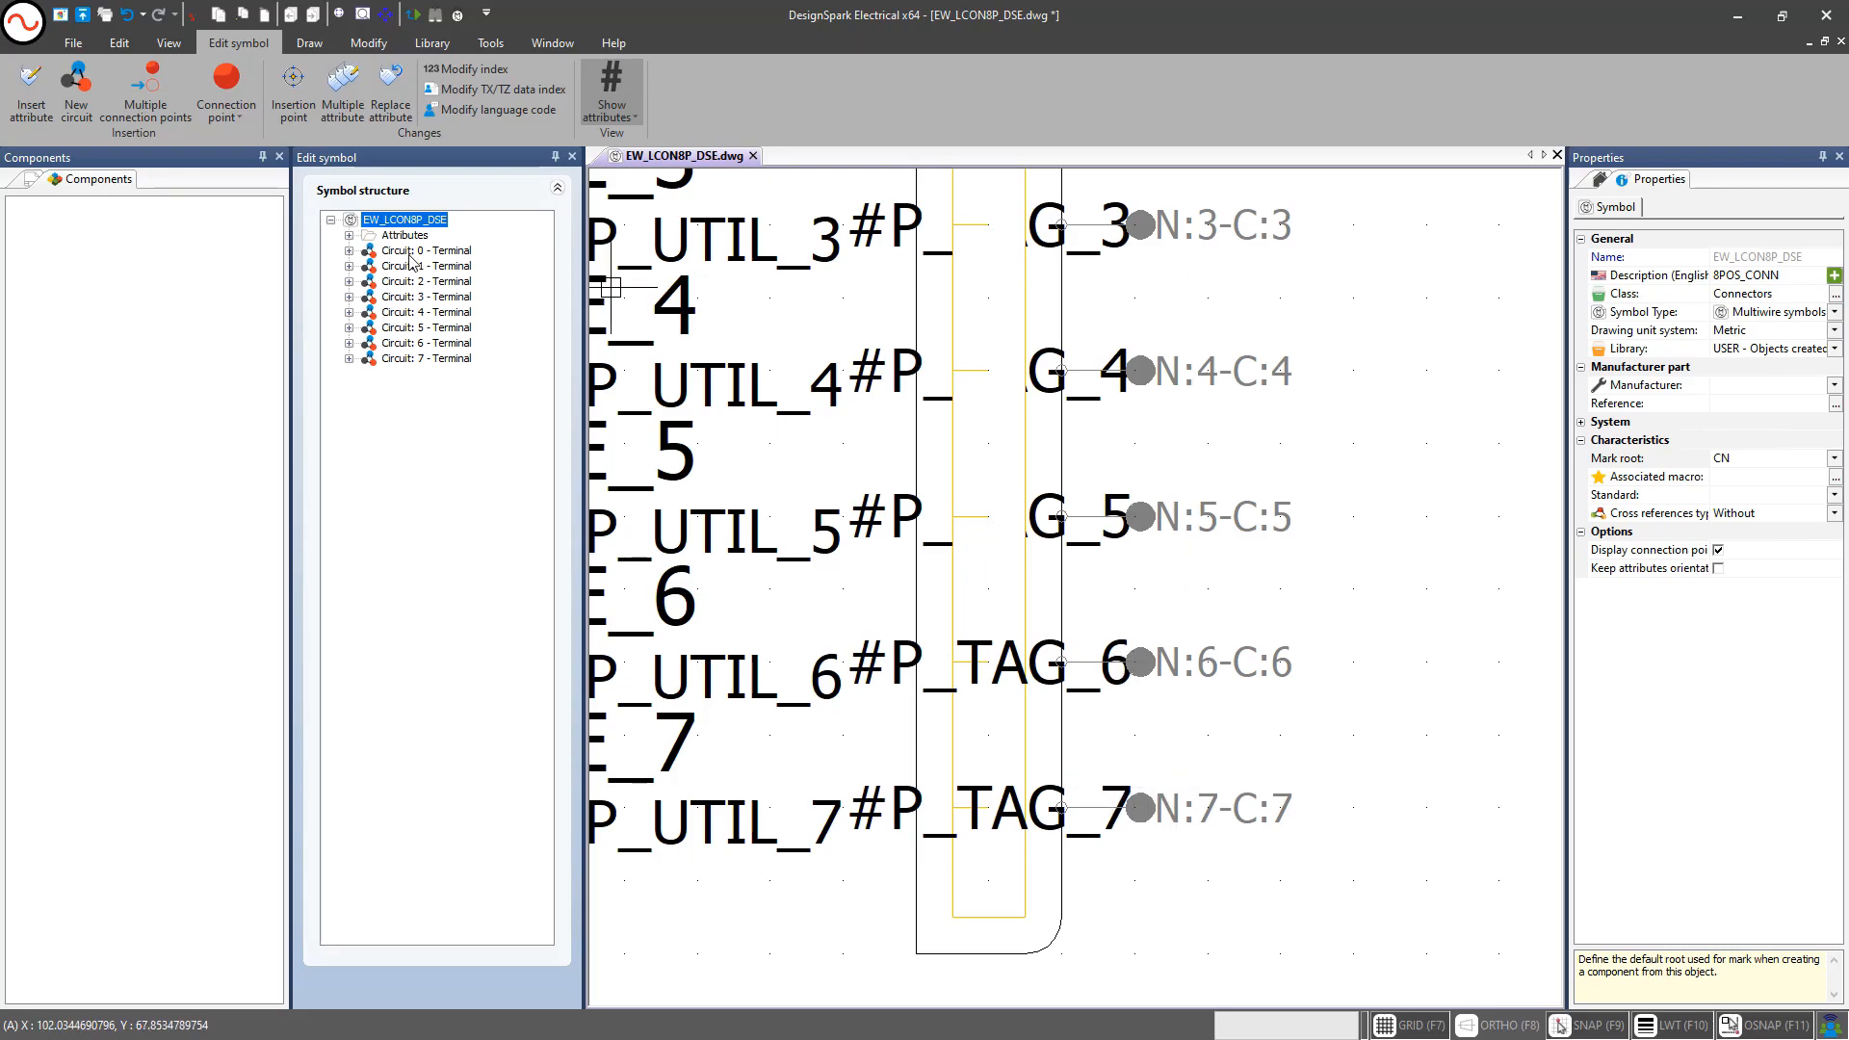
pyautogui.click(279, 157)
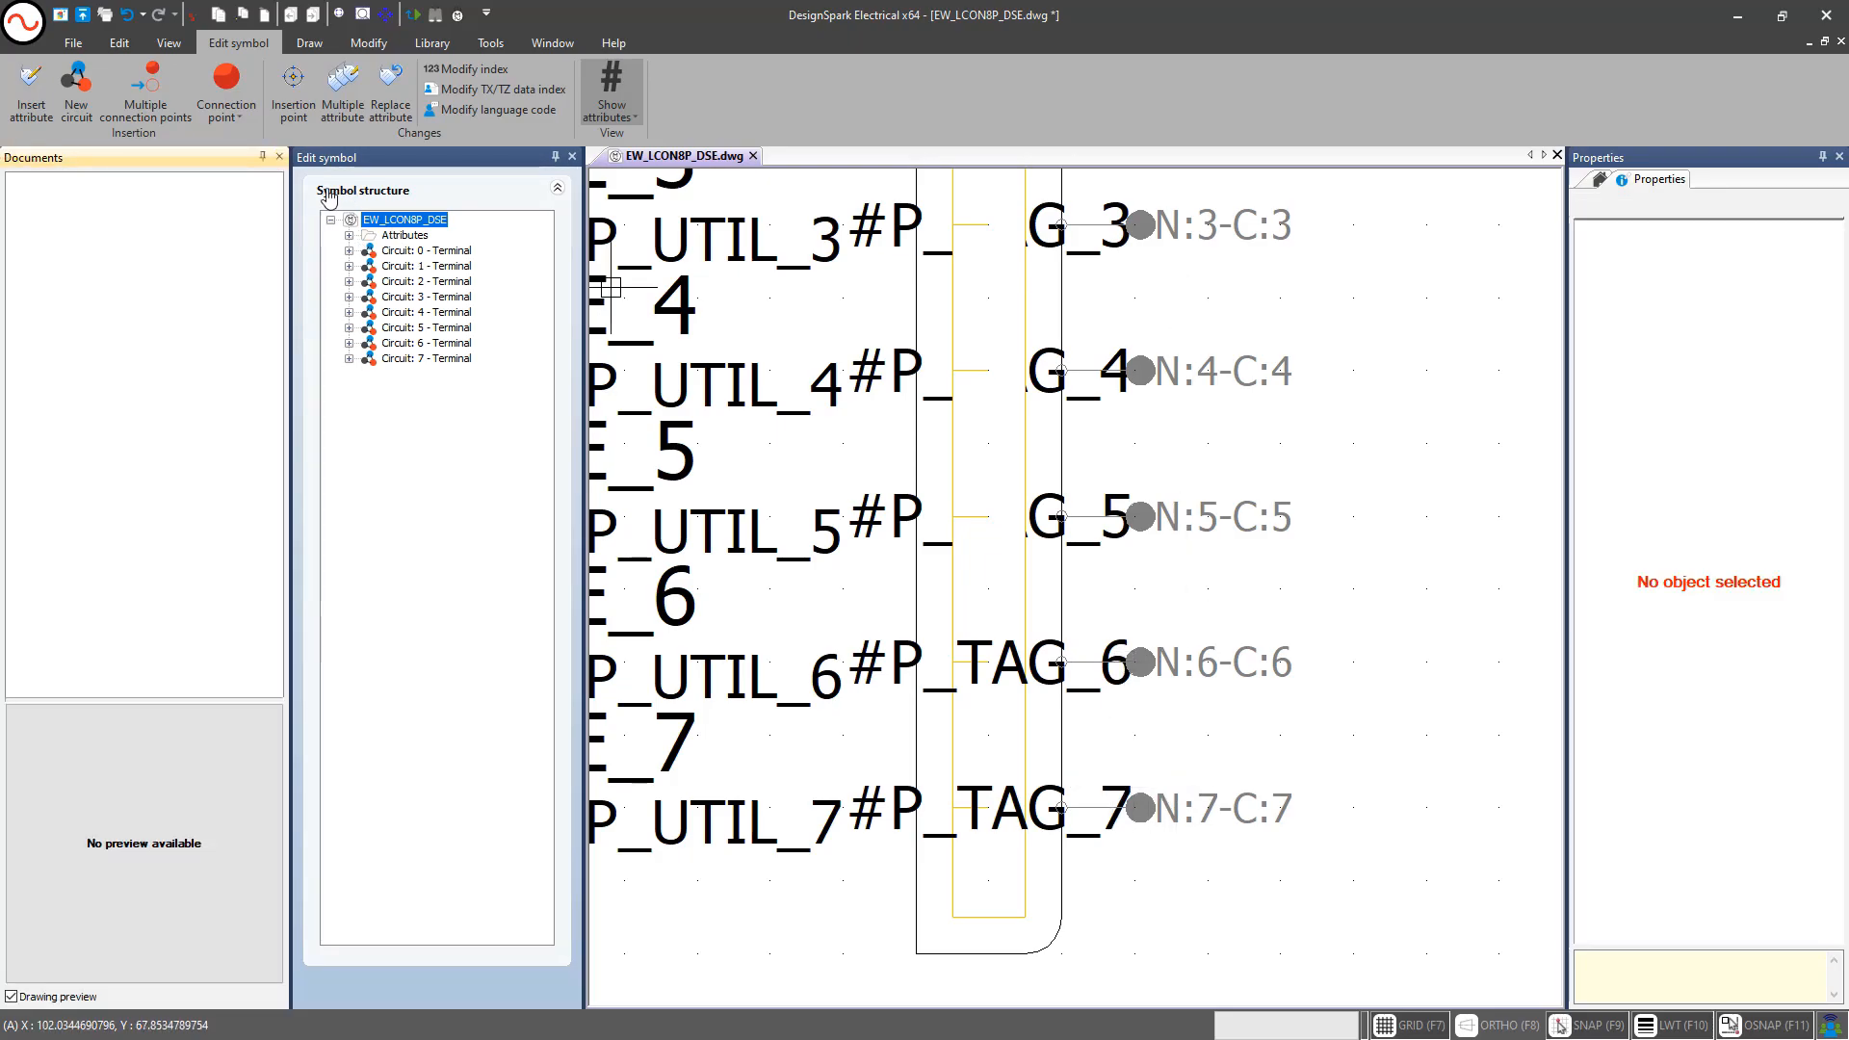
pyautogui.click(279, 157)
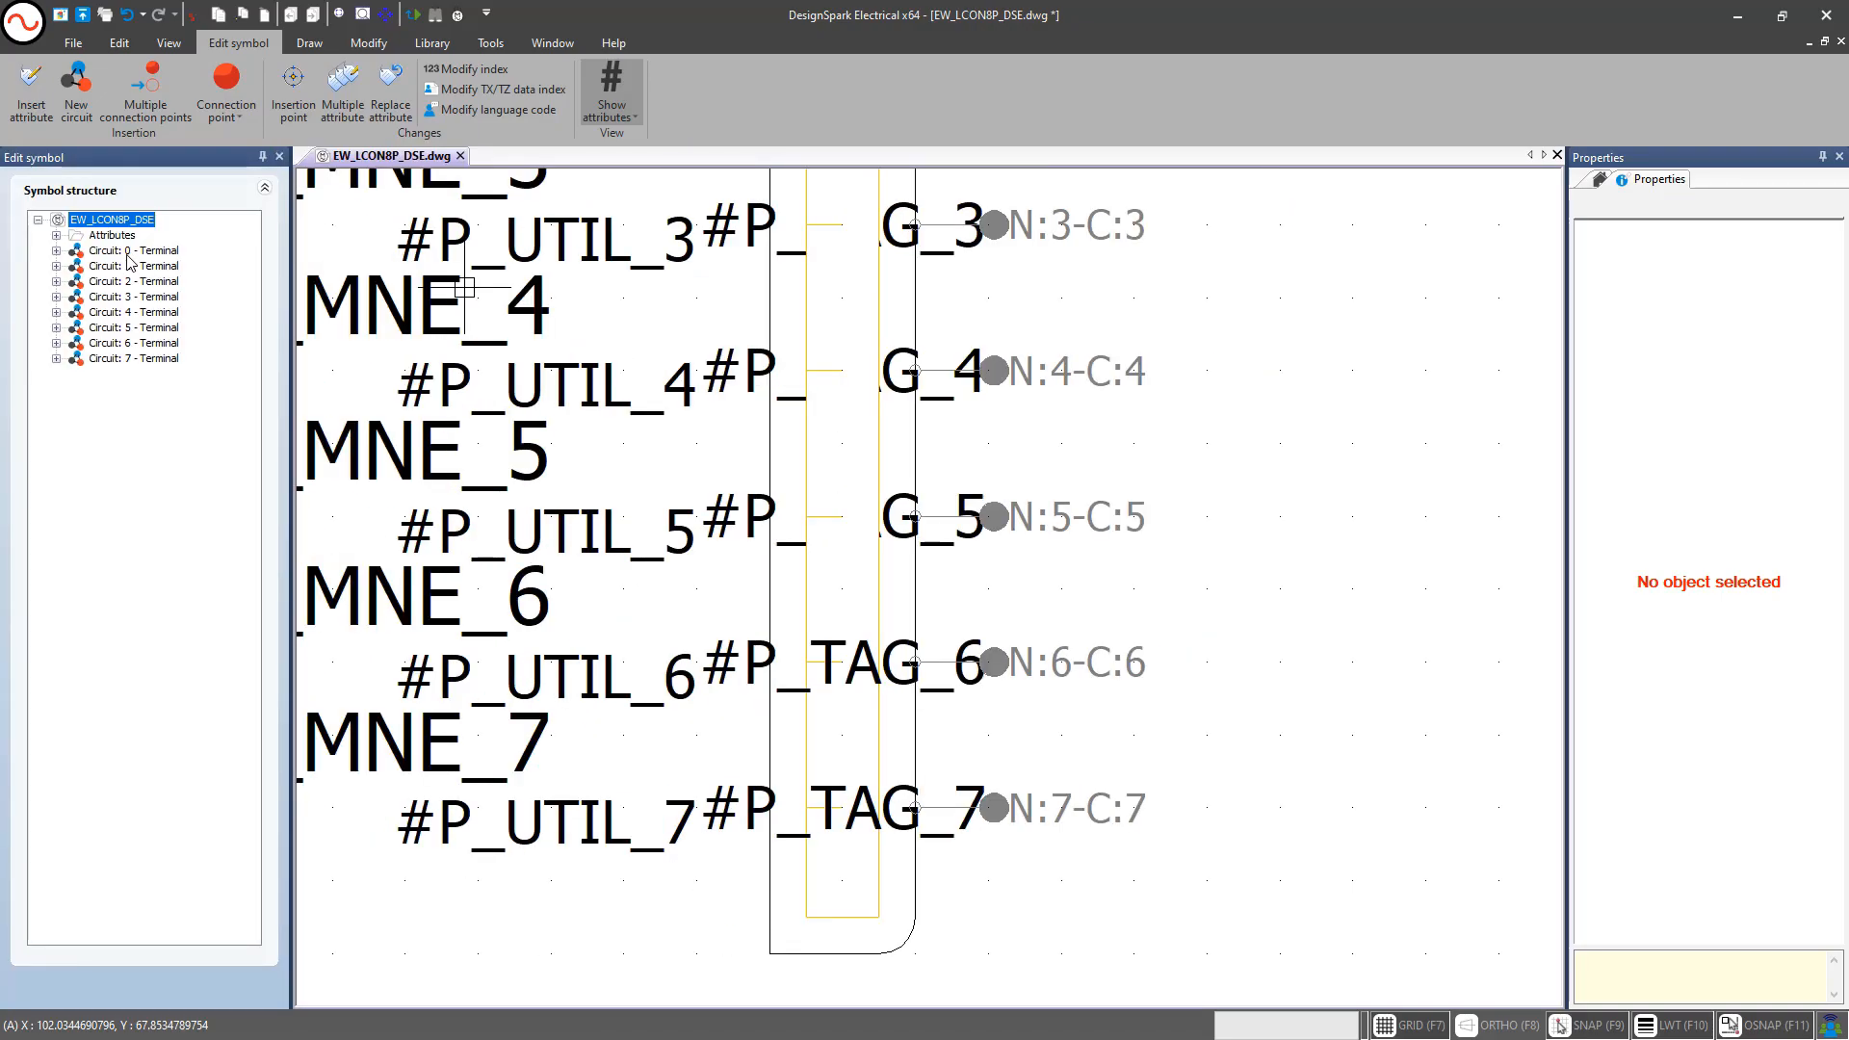
# Expand circuits 0 to 7 in the symbol structure and compare their connection points with the whole connector drawing
pyautogui.click(55, 250)
pyautogui.click(56, 281)
pyautogui.click(56, 312)
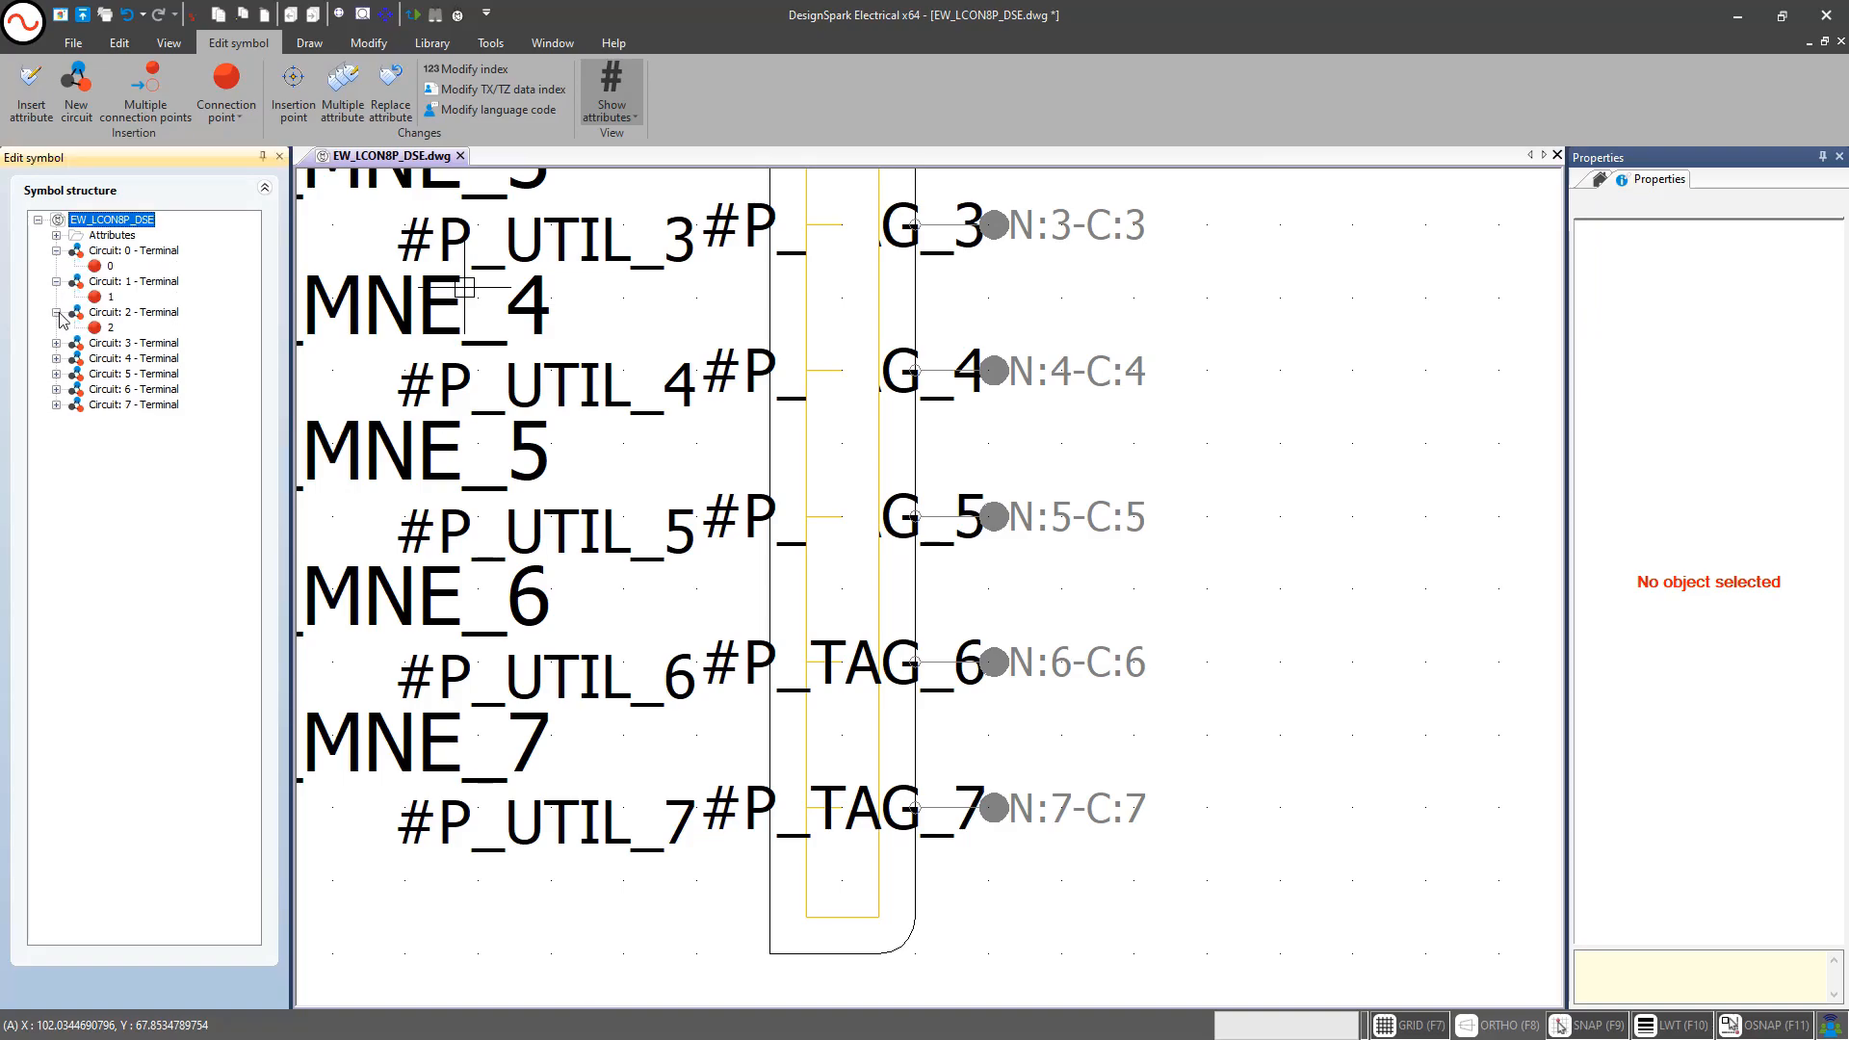
pyautogui.click(56, 342)
pyautogui.click(55, 373)
pyautogui.click(56, 404)
pyautogui.click(56, 436)
pyautogui.click(56, 467)
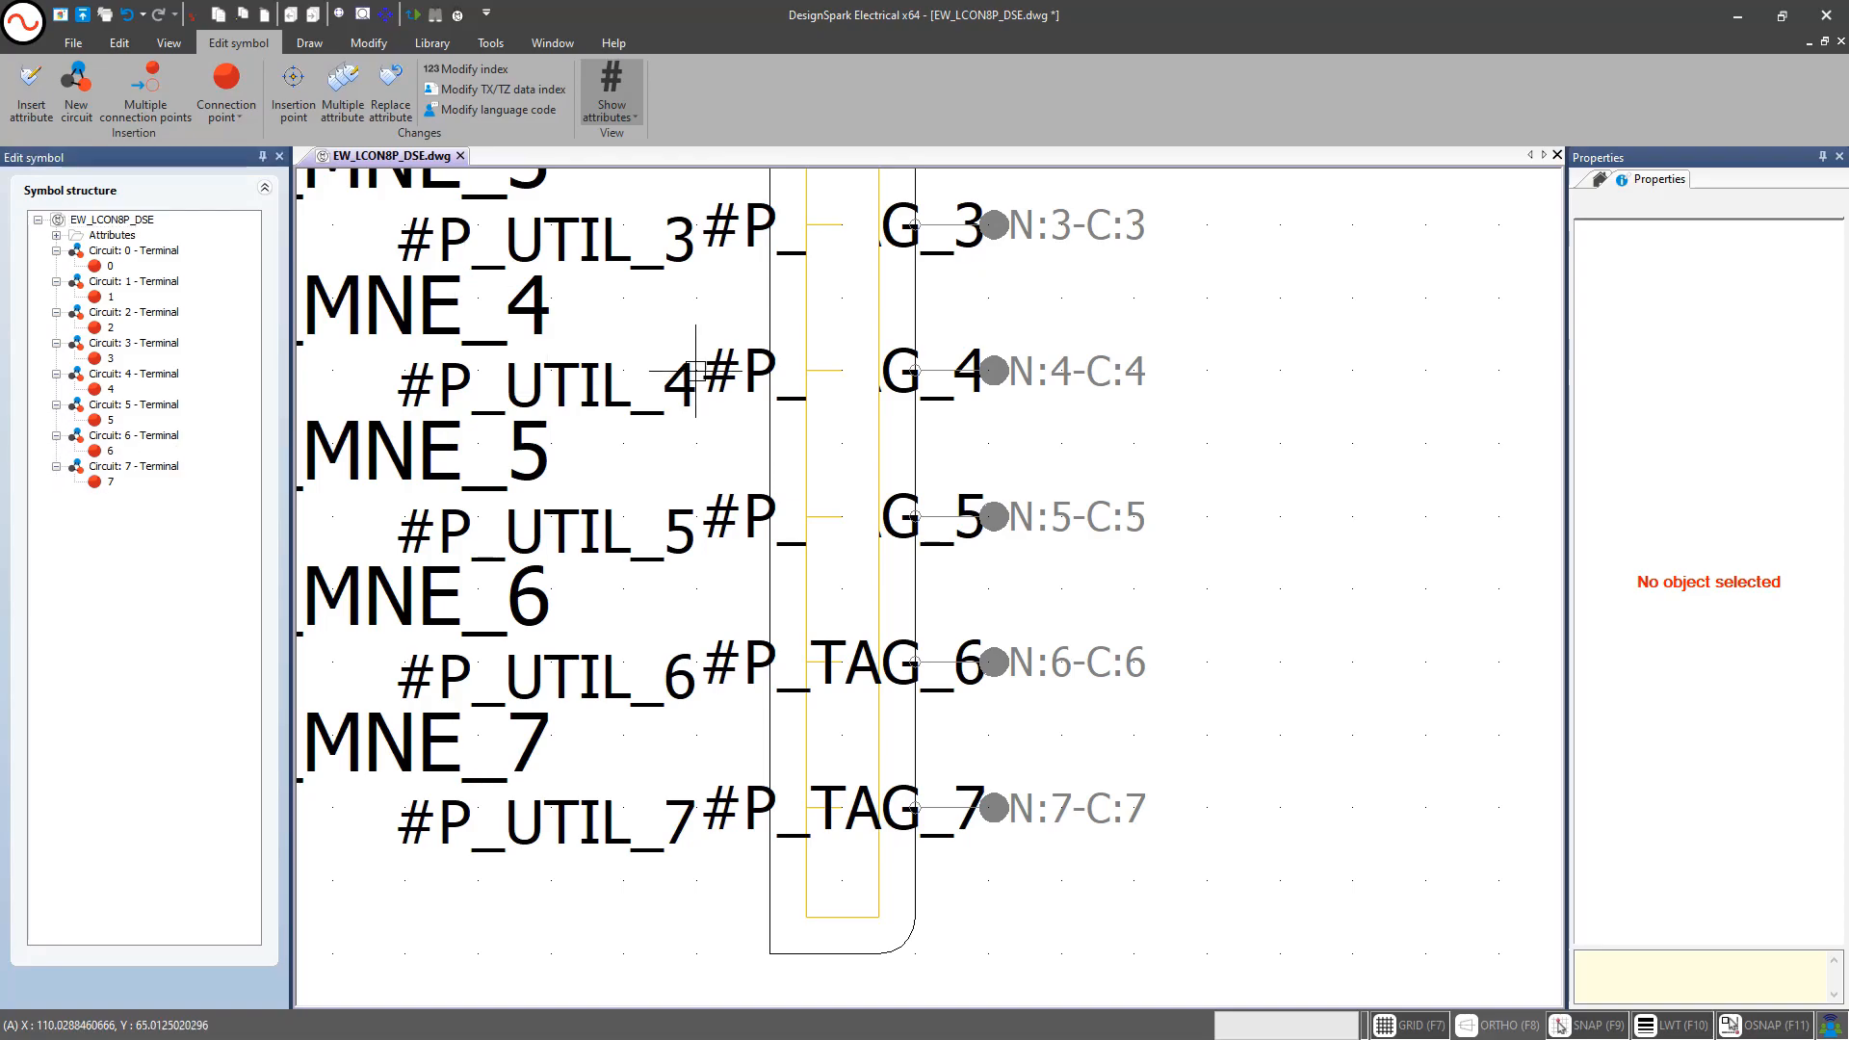
pyautogui.scroll(-2, 710, 376)
pyautogui.moveTo(718, 374)
pyautogui.mouseDown(button='middle')
pyautogui.moveTo(910, 499)
pyautogui.moveTo(977, 569)
pyautogui.mouseUp(button='middle')
pyautogui.scroll(-1, 998, 428)
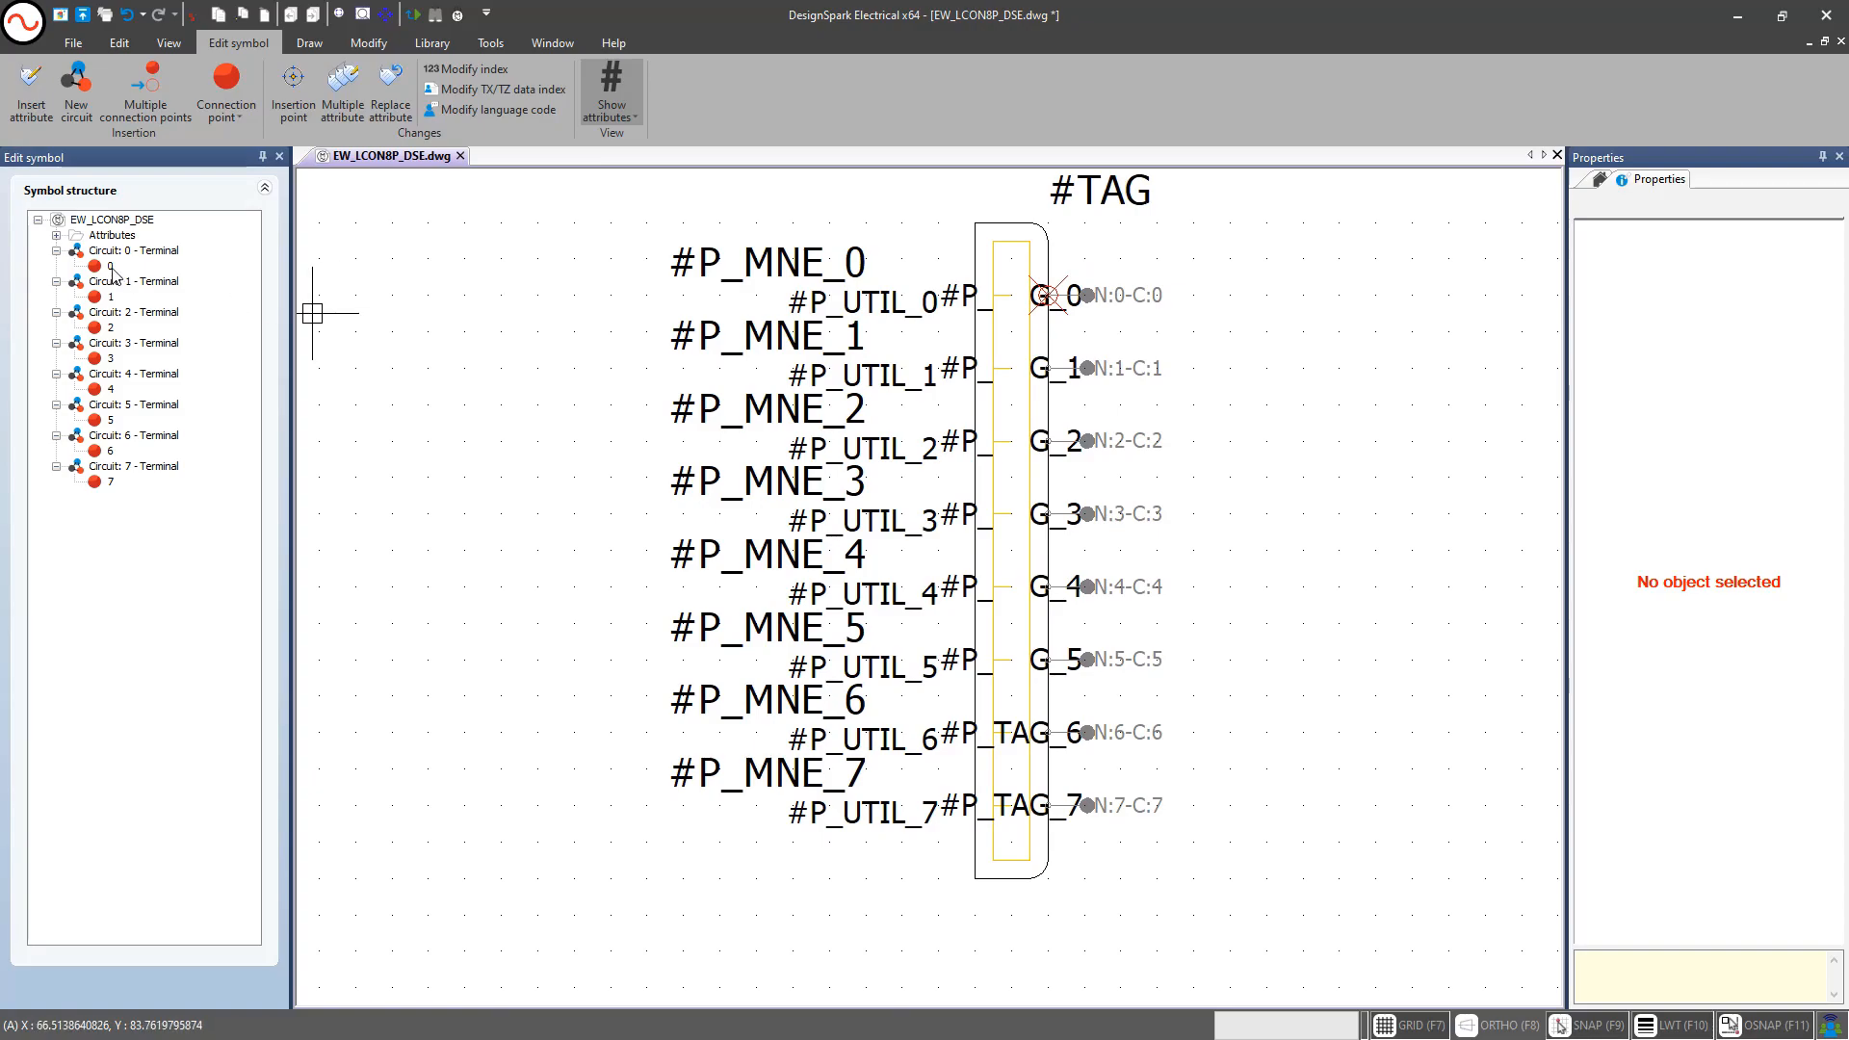
pyautogui.moveTo(726, 376)
pyautogui.mouseDown(button='middle')
pyautogui.moveTo(685, 370)
pyautogui.moveTo(693, 393)
pyautogui.mouseUp(button='middle')
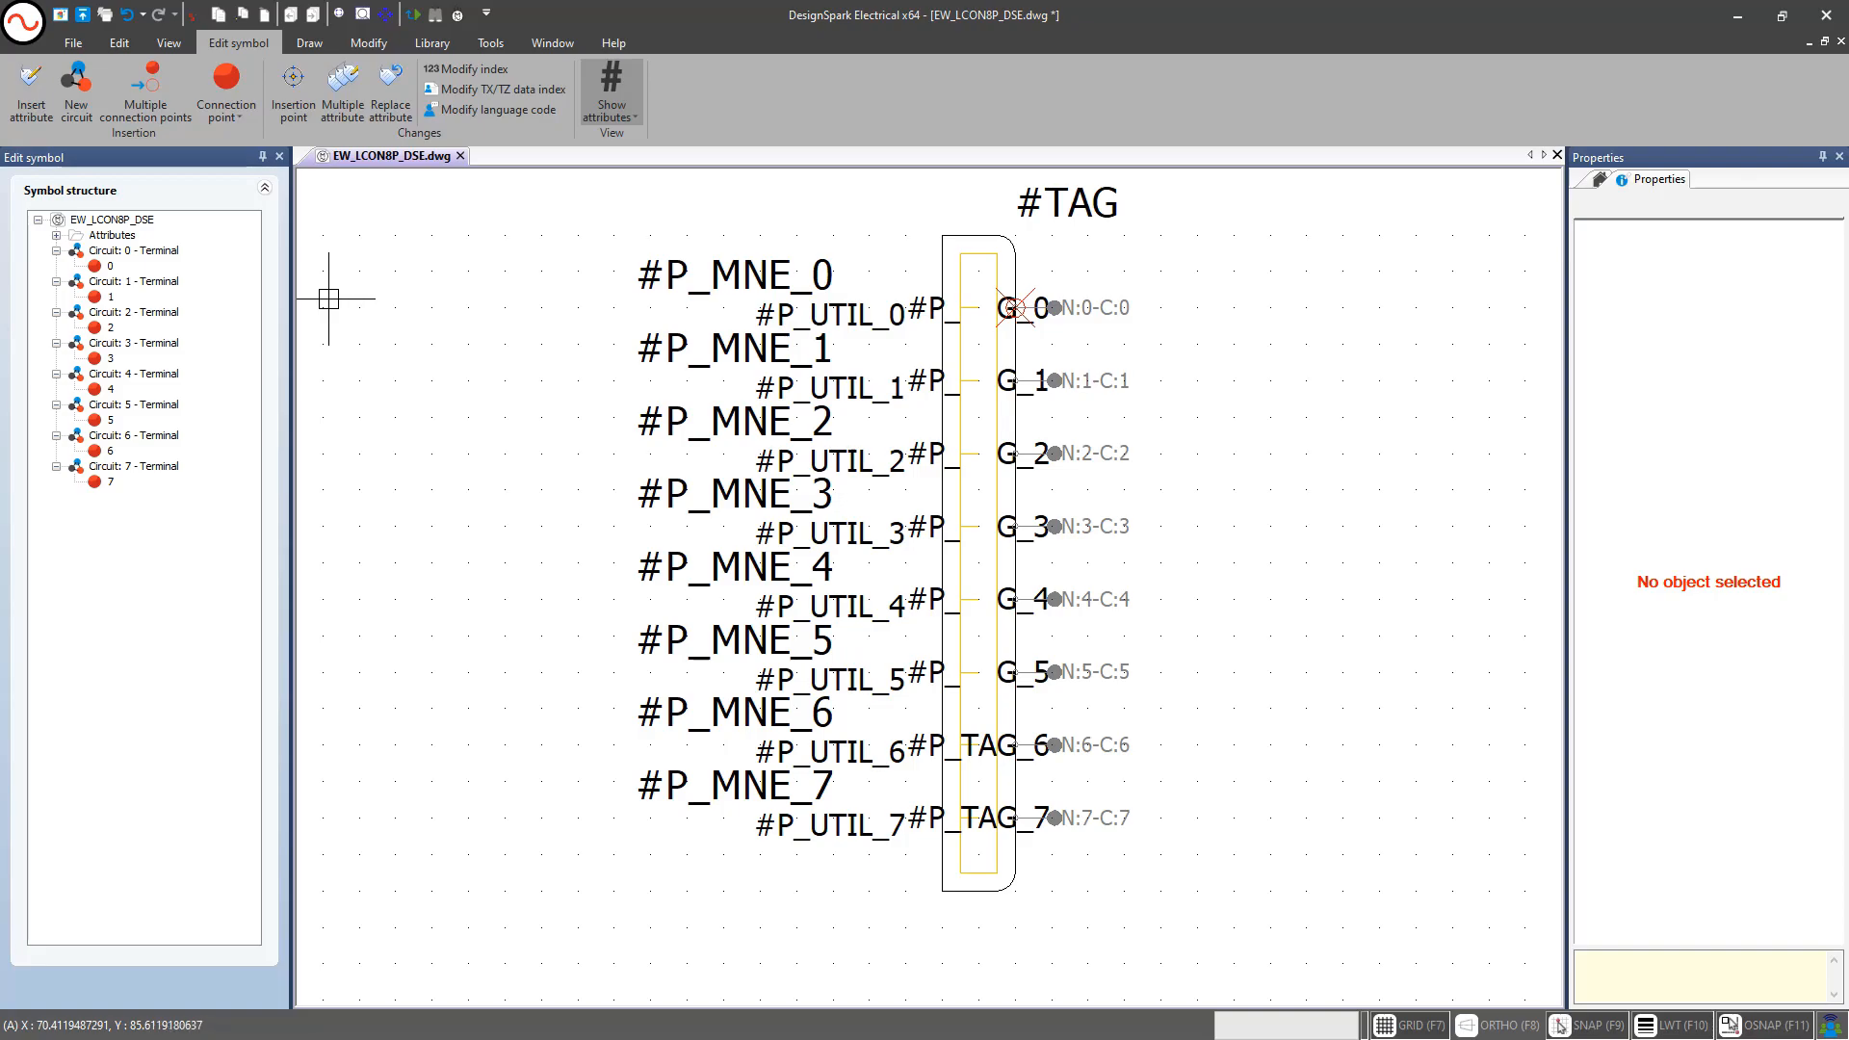
# Reassign connection point 1 to Circuit 0 - Terminal and review that circuit's properties and markings
pyautogui.click(109, 265)
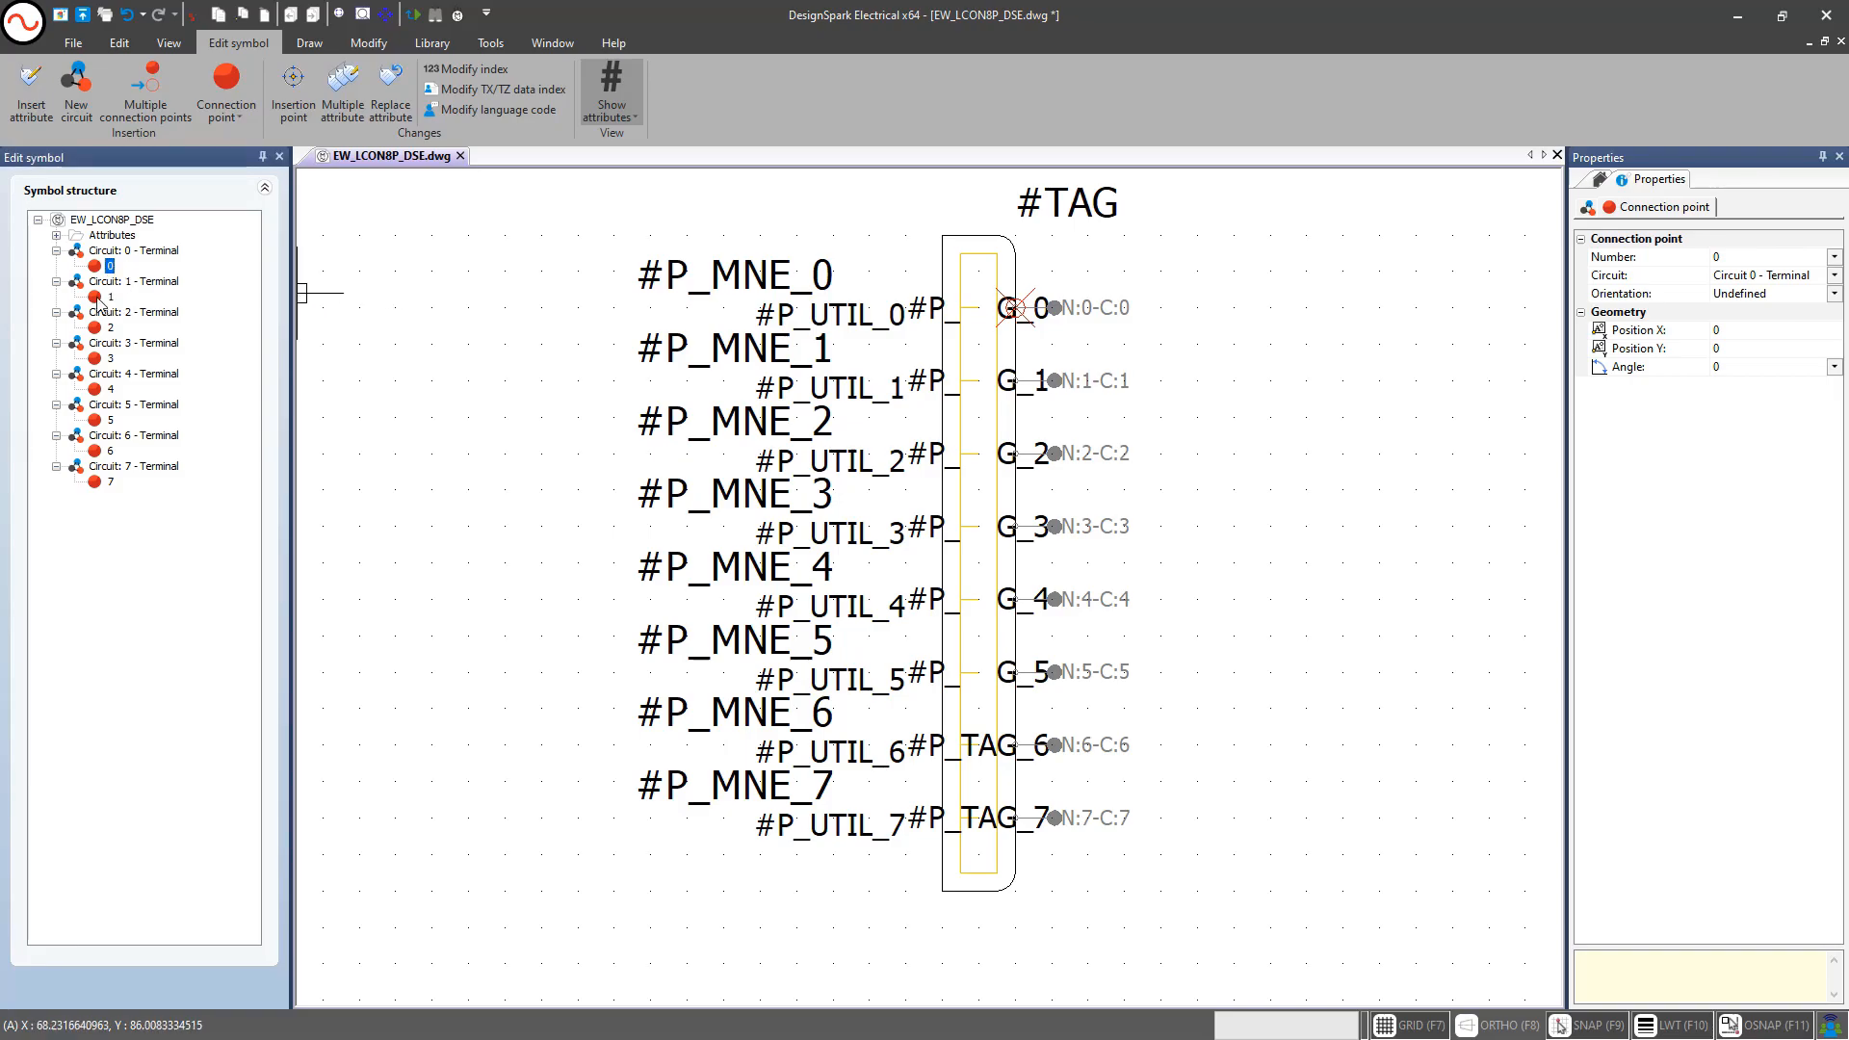
pyautogui.click(108, 296)
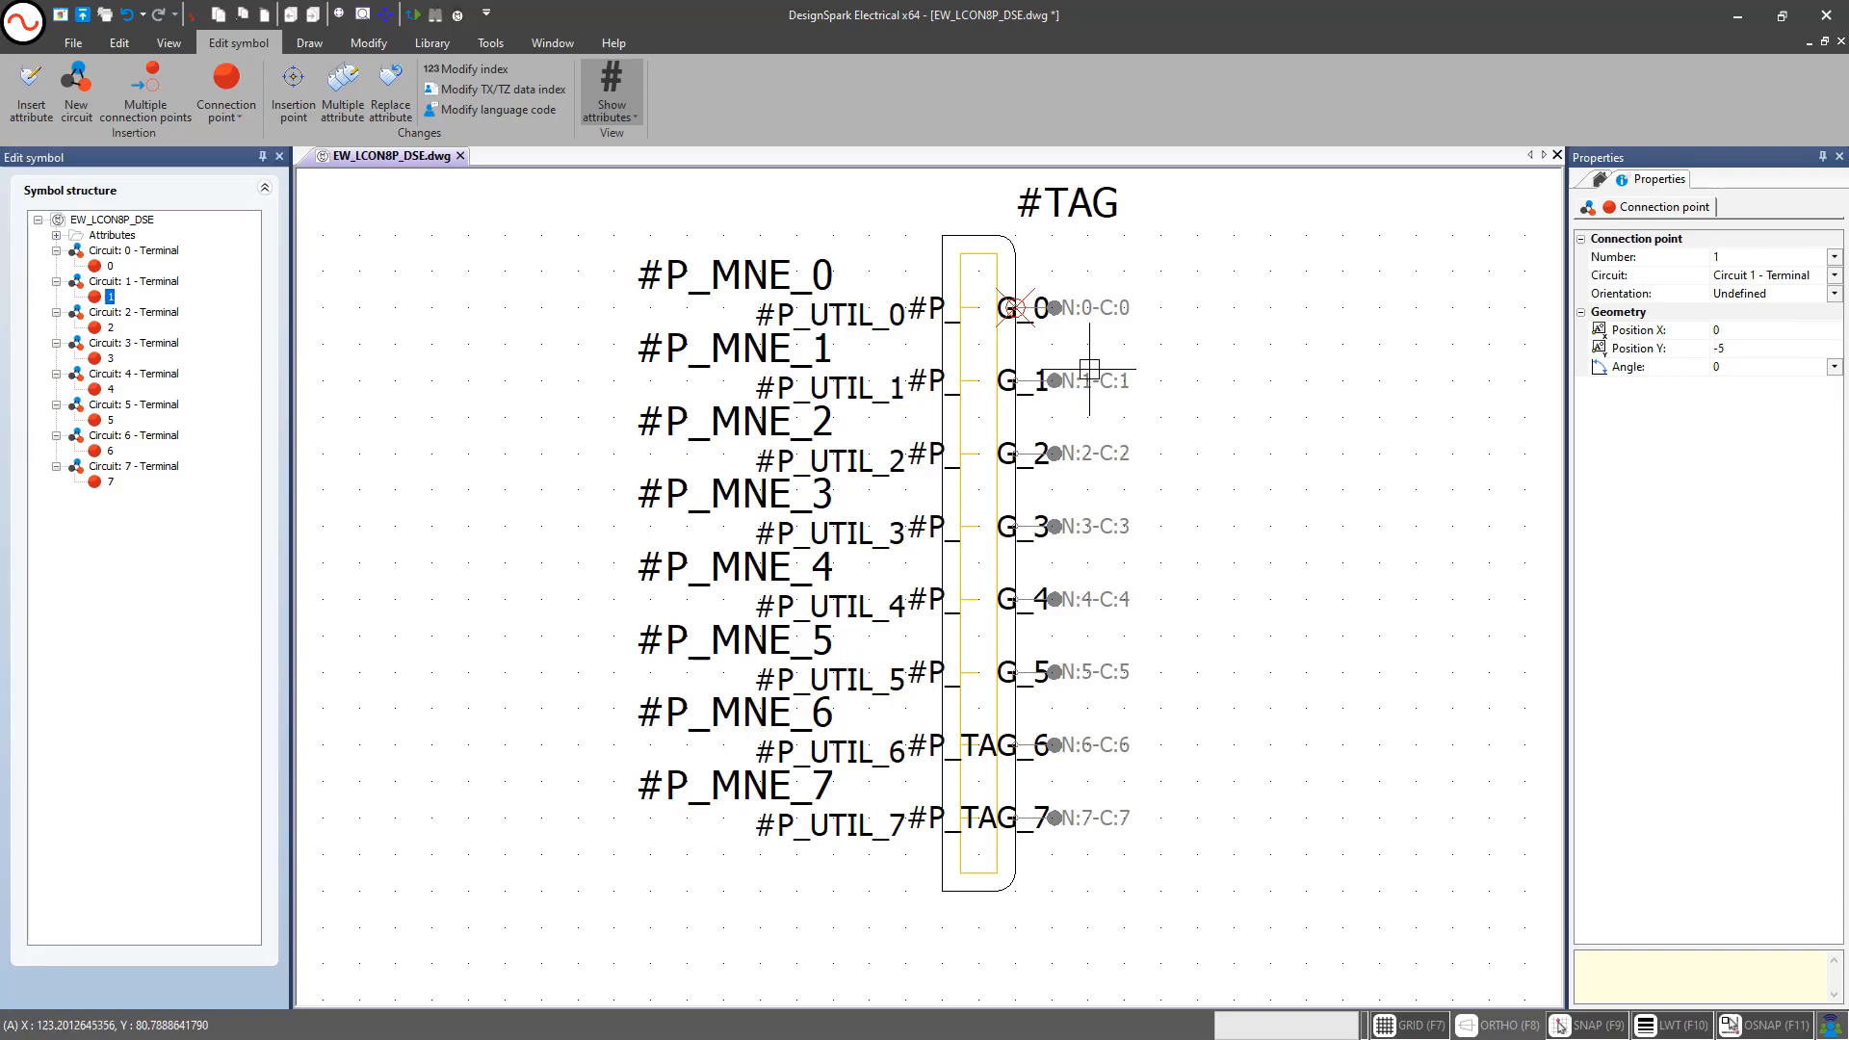
pyautogui.click(1834, 276)
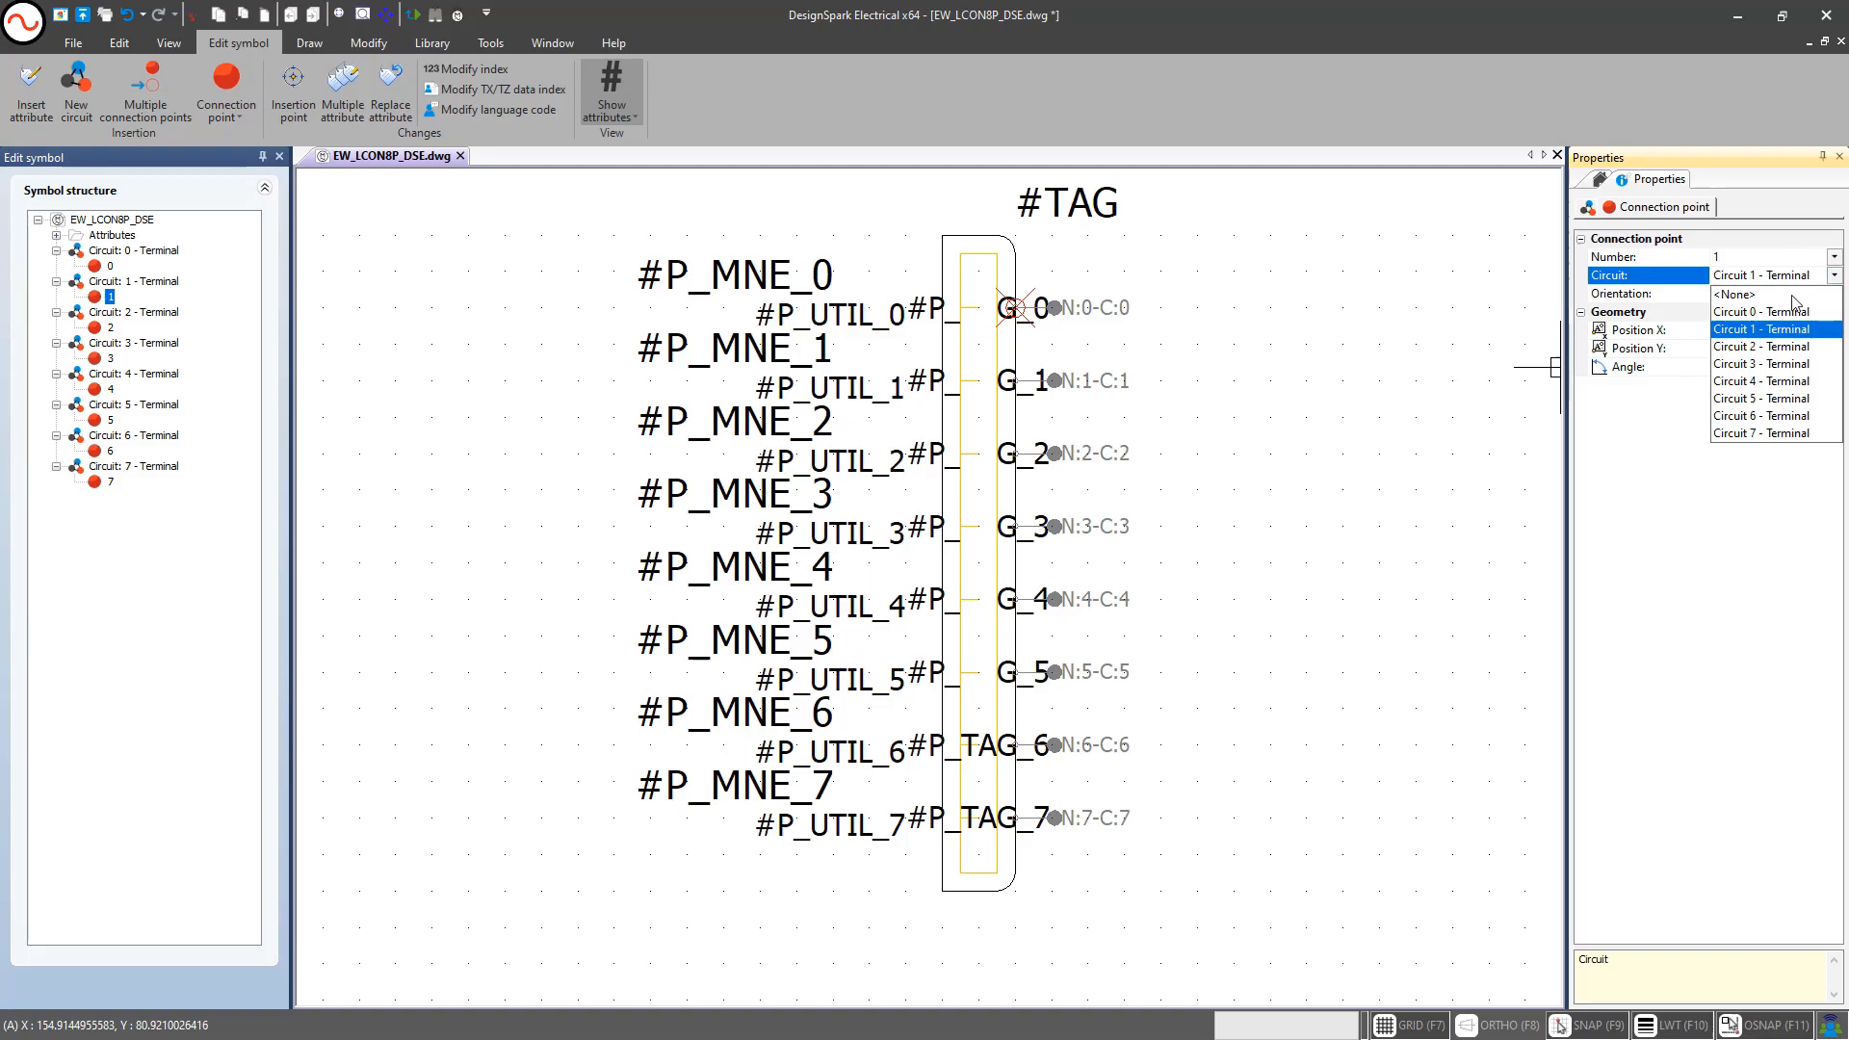
pyautogui.click(1772, 308)
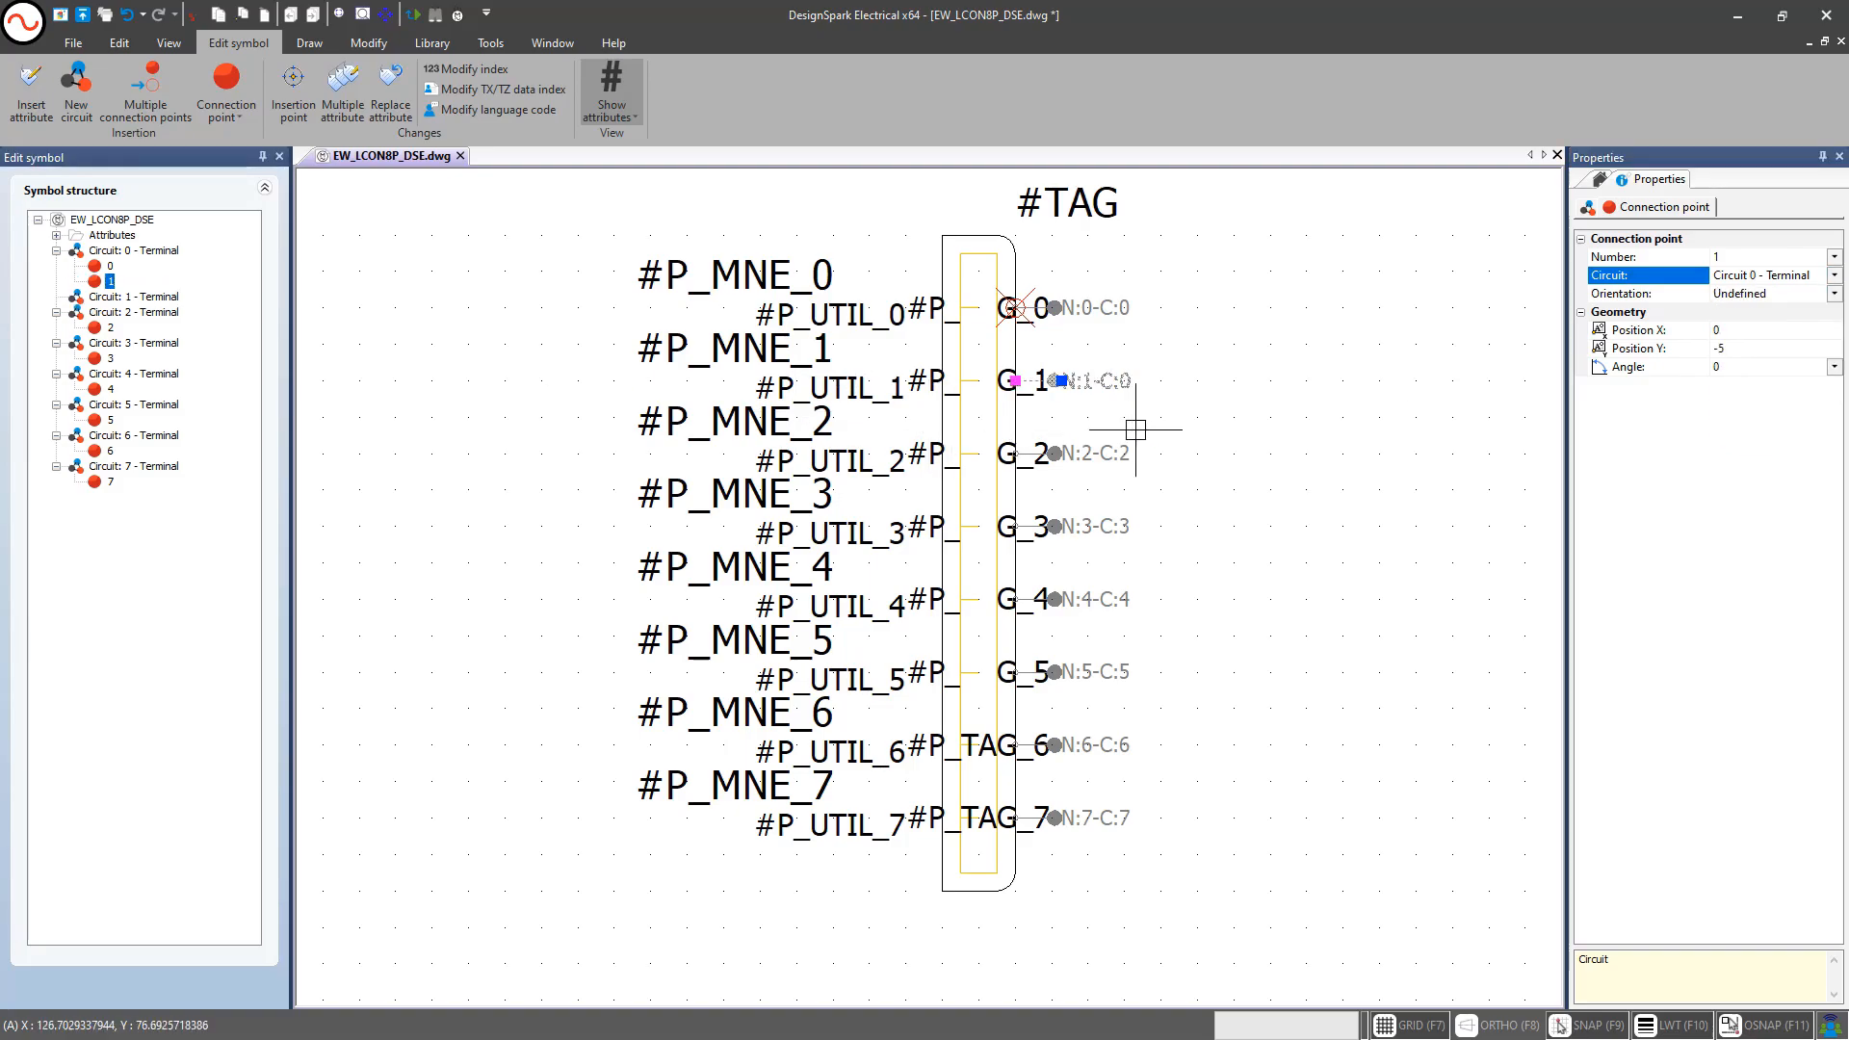
pyautogui.press('Escape')
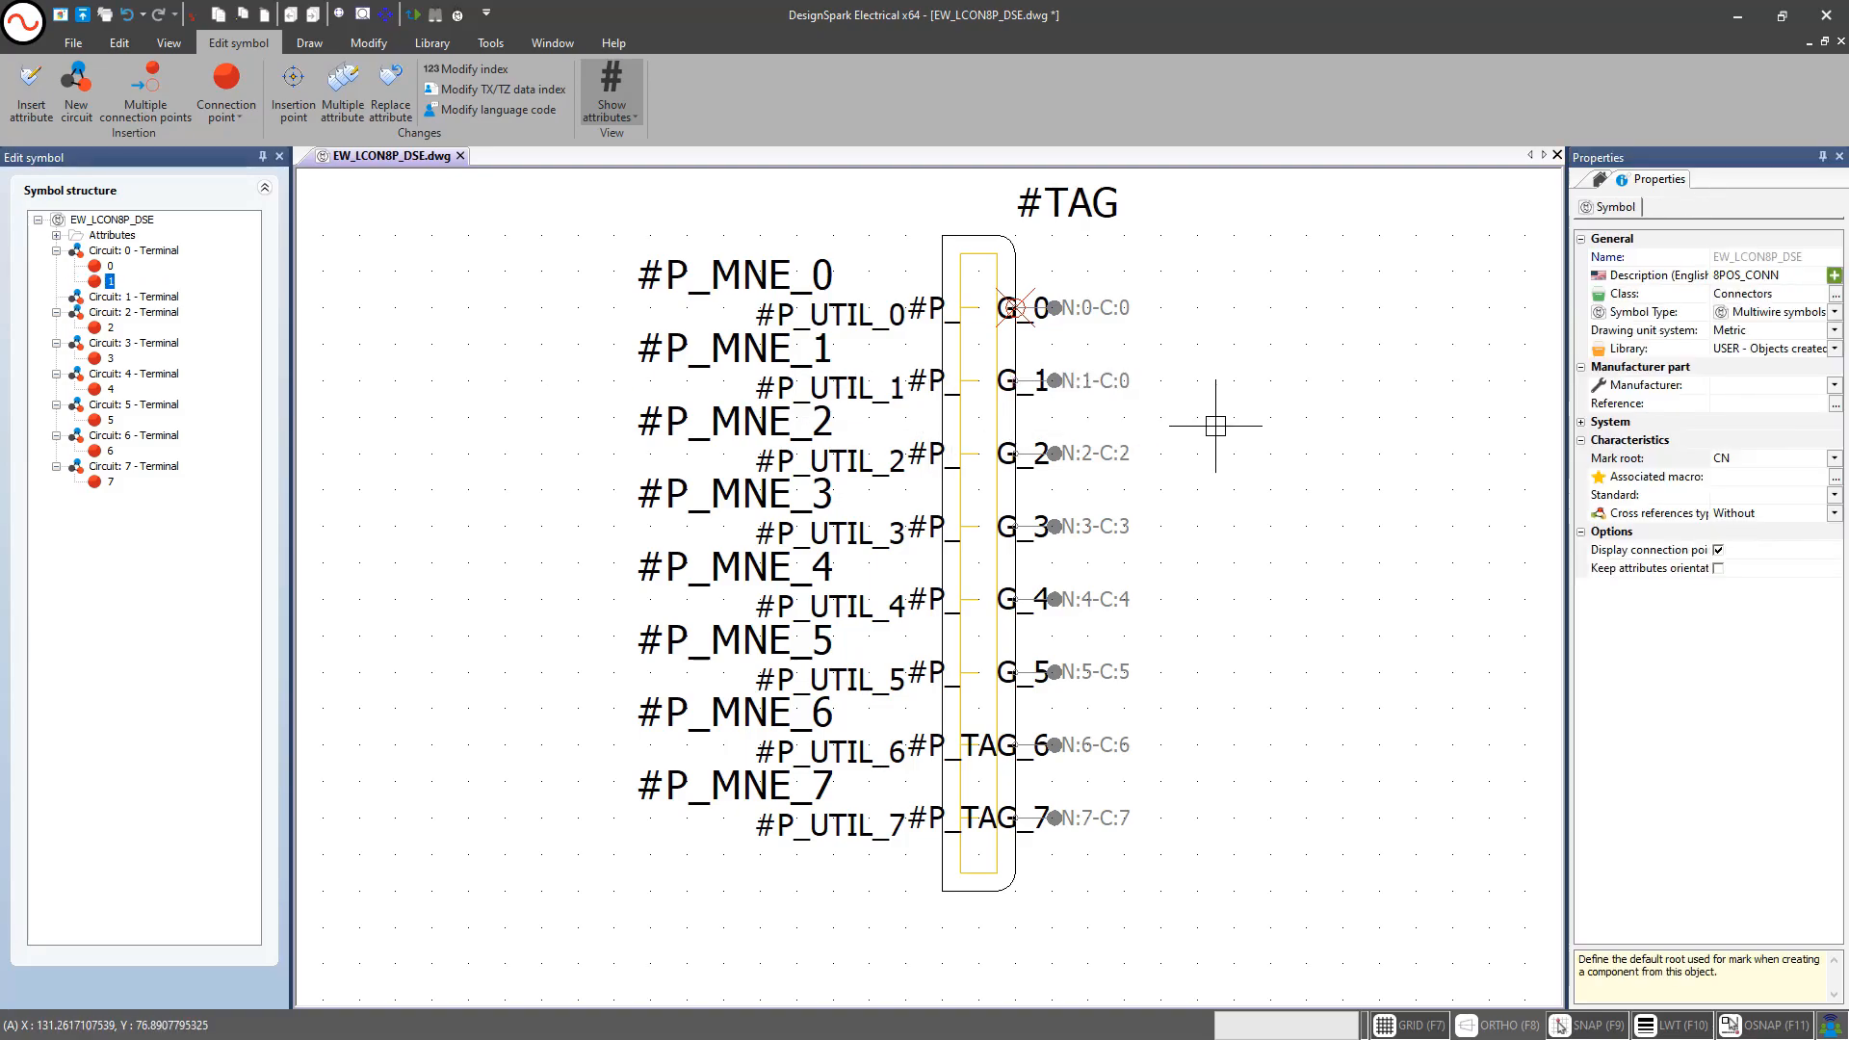
pyautogui.click(115, 253)
pyautogui.scroll(4, 1107, 352)
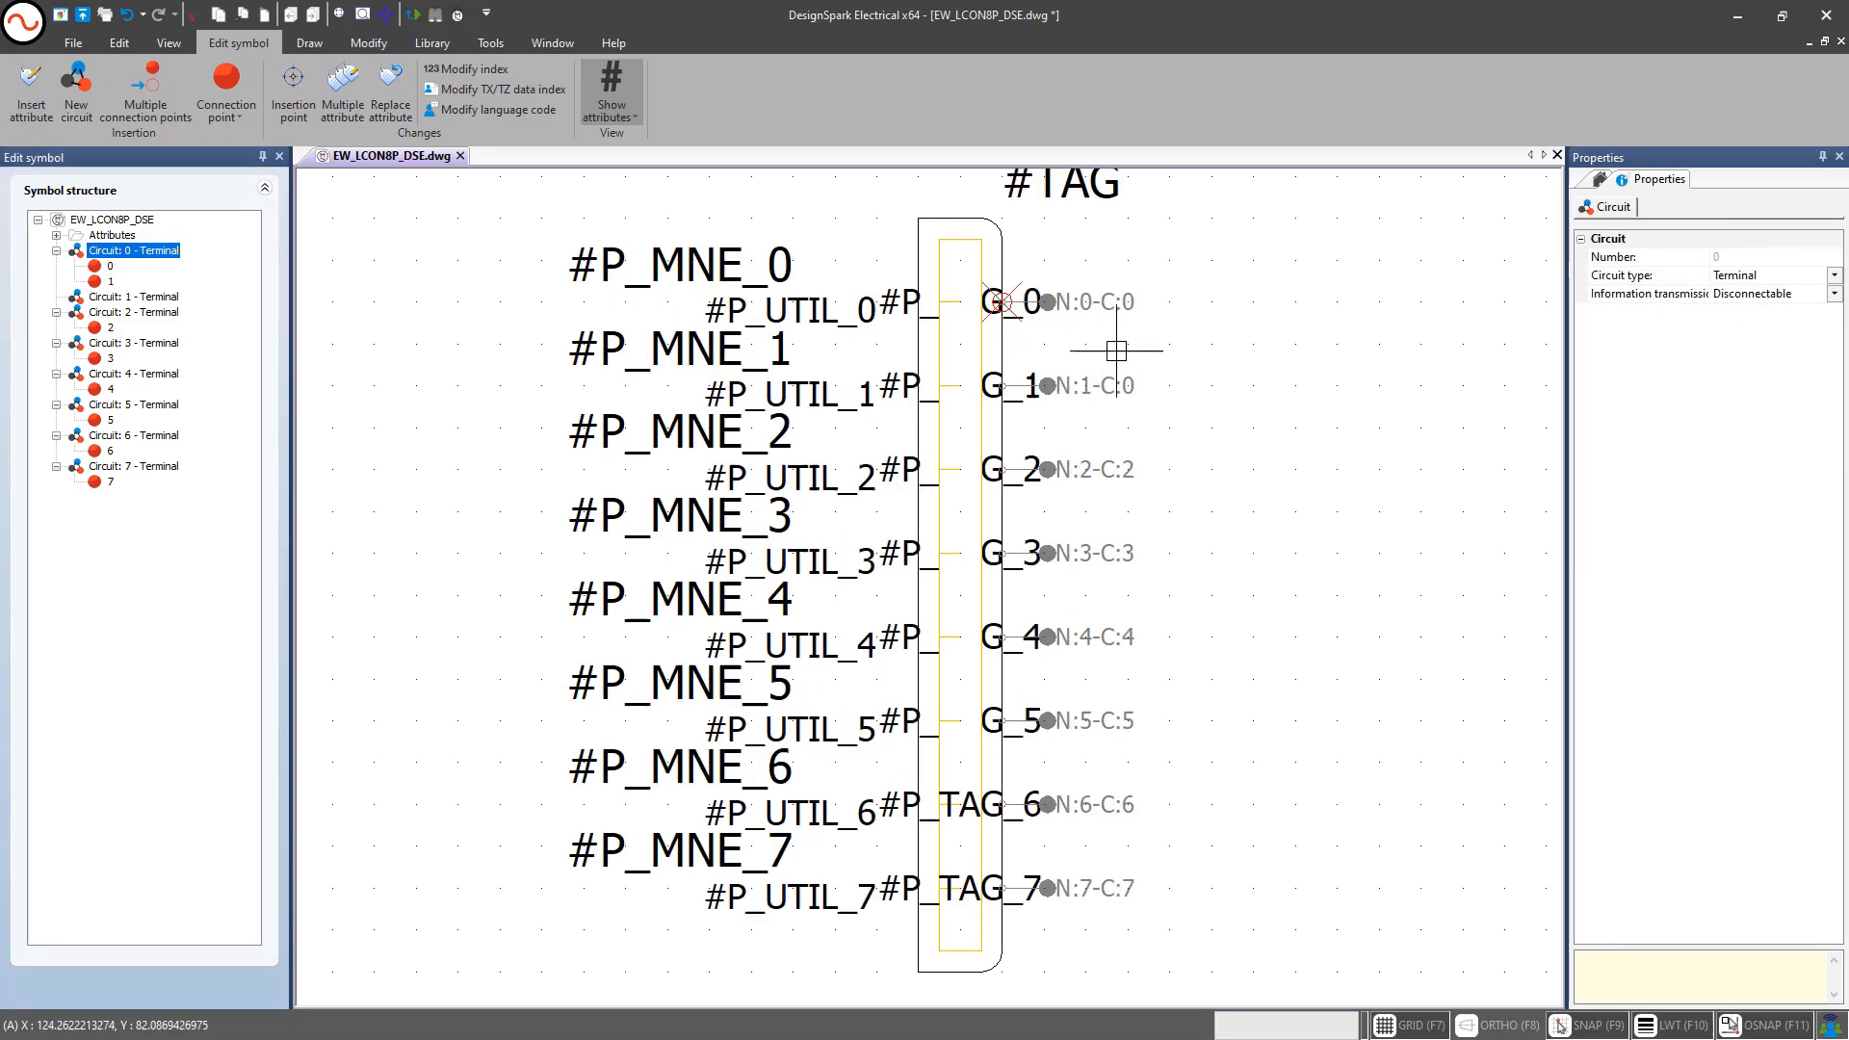
pyautogui.scroll(1, 1120, 352)
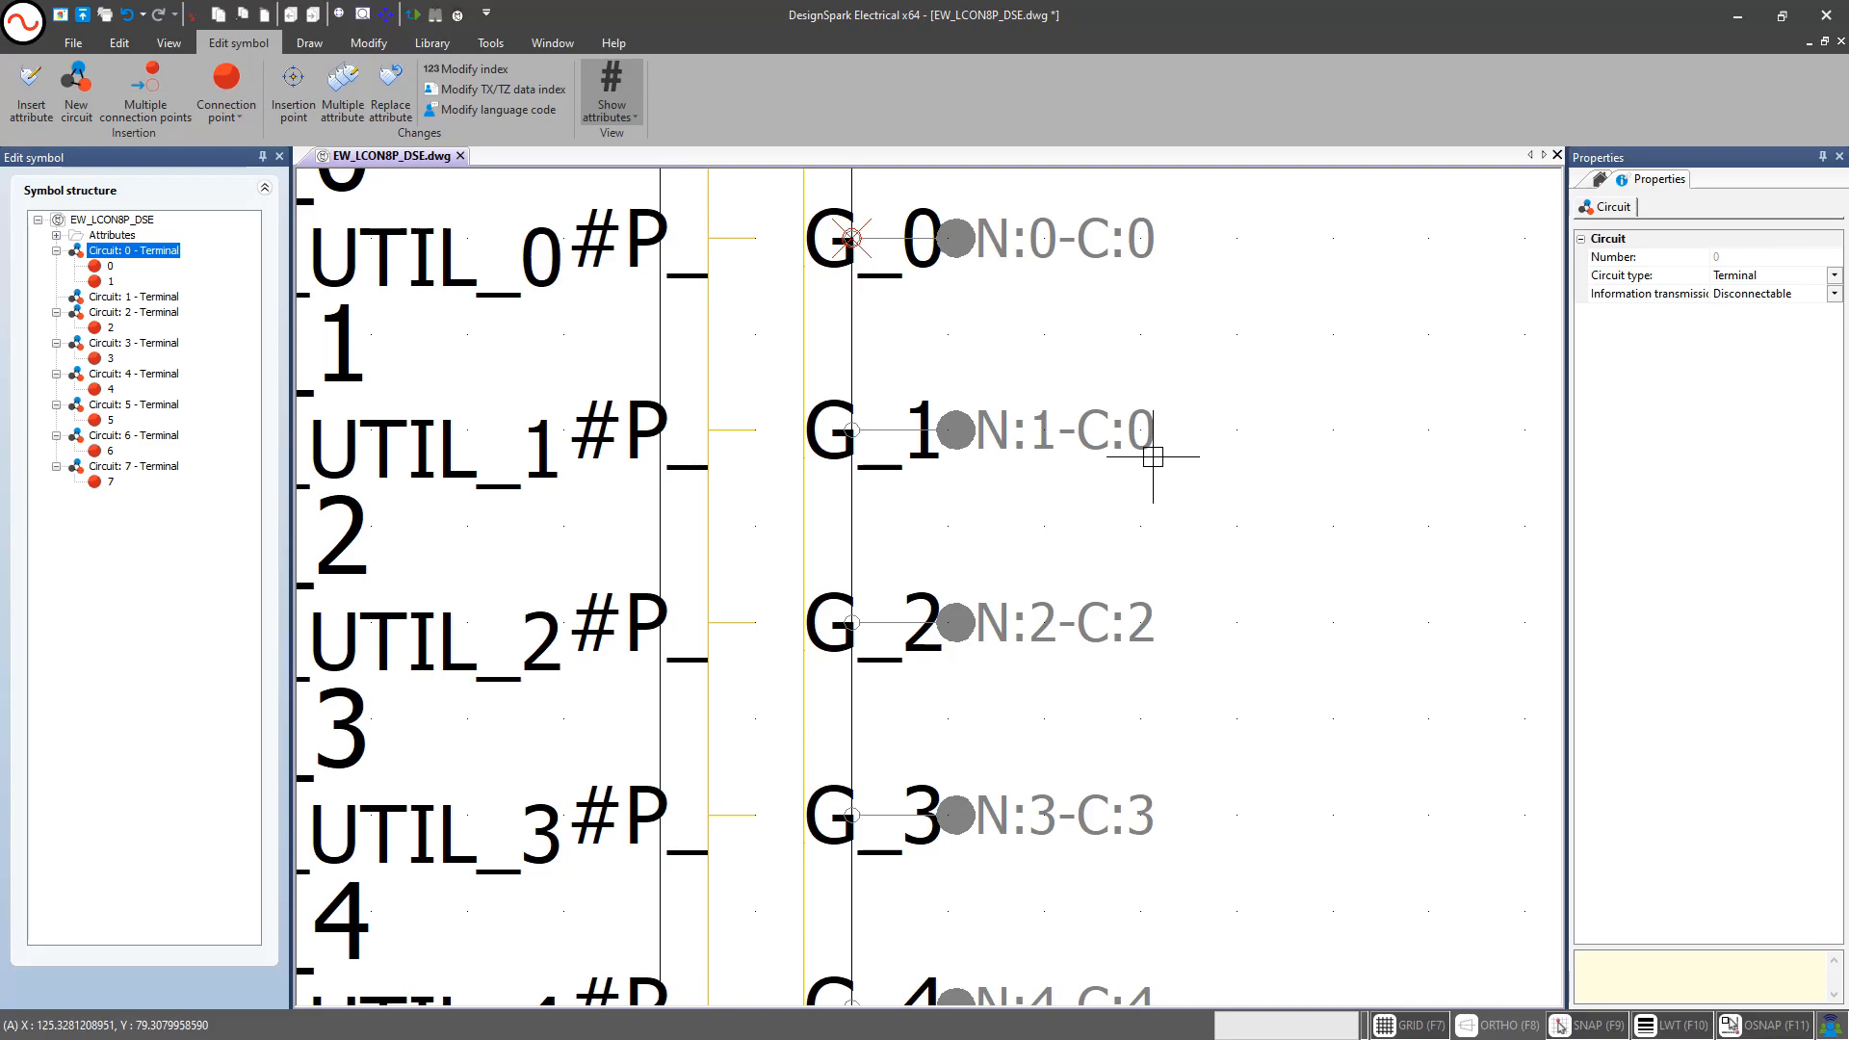
# Reassign connection point 2 to Circuit 0 - Terminal
pyautogui.click(114, 328)
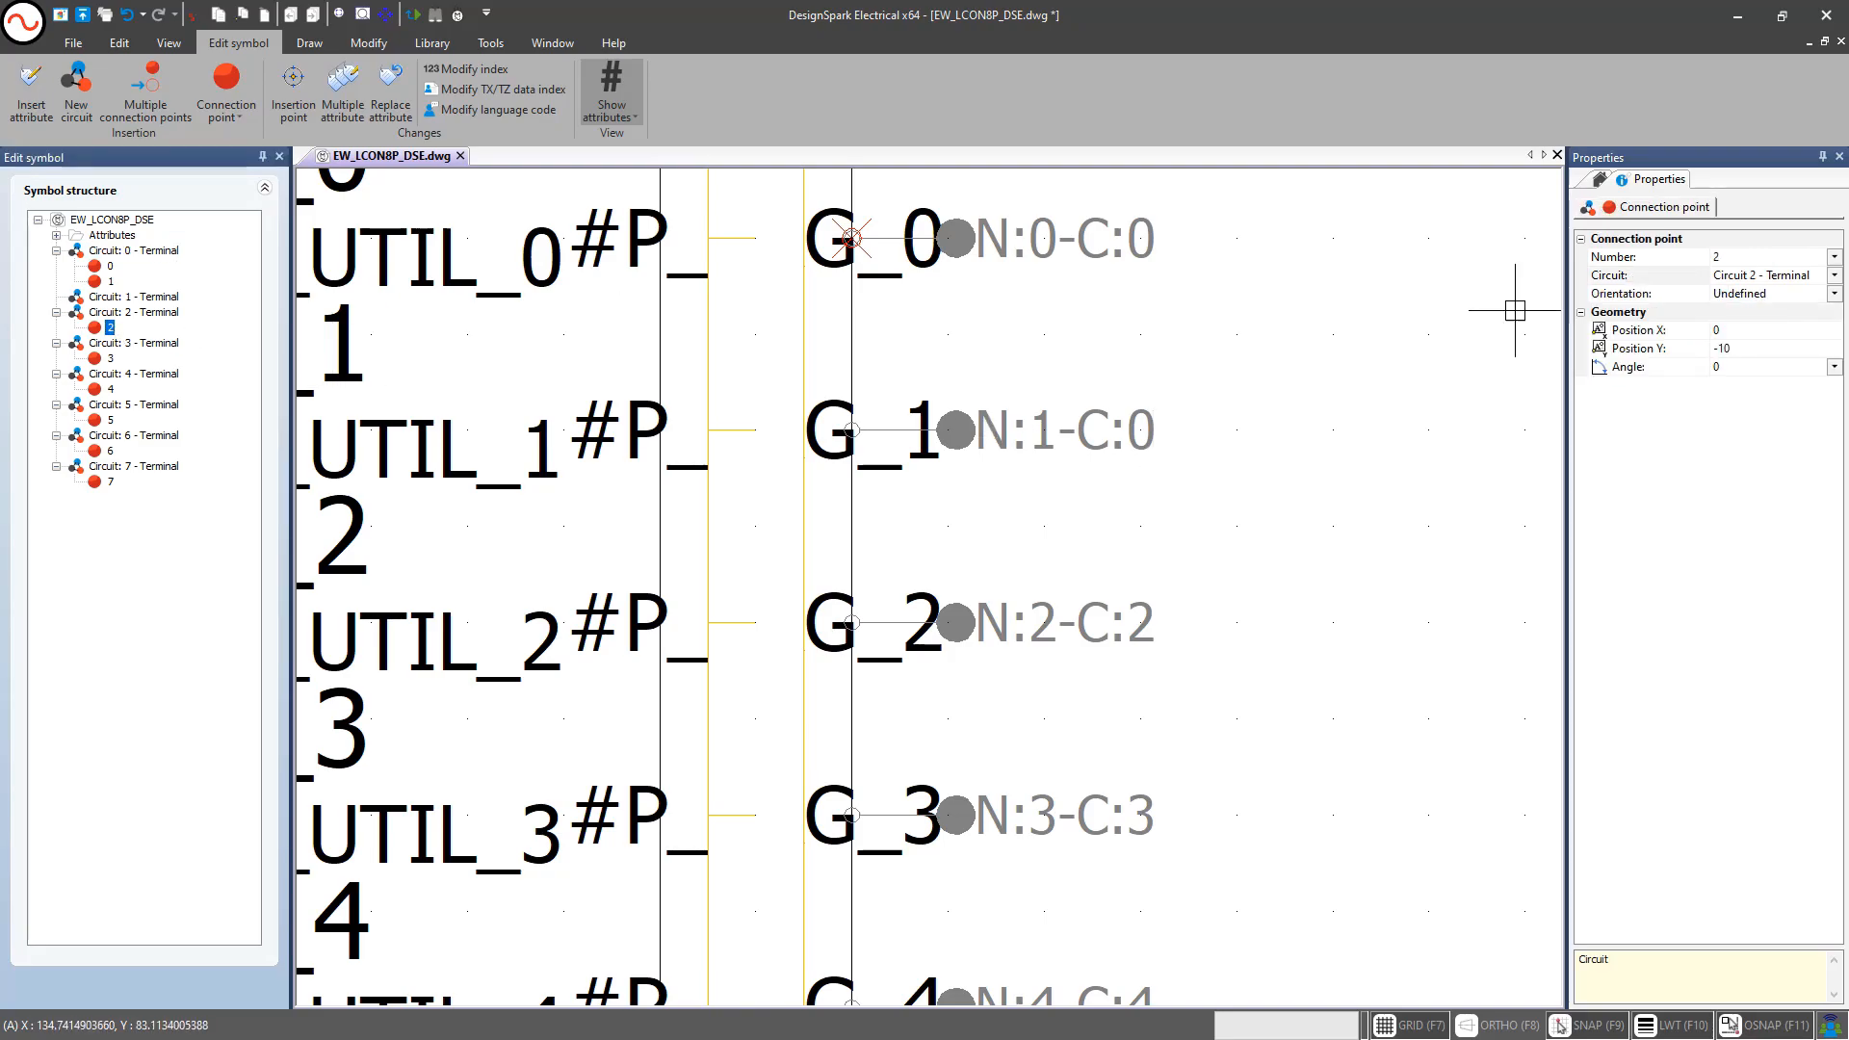
pyautogui.click(1835, 274)
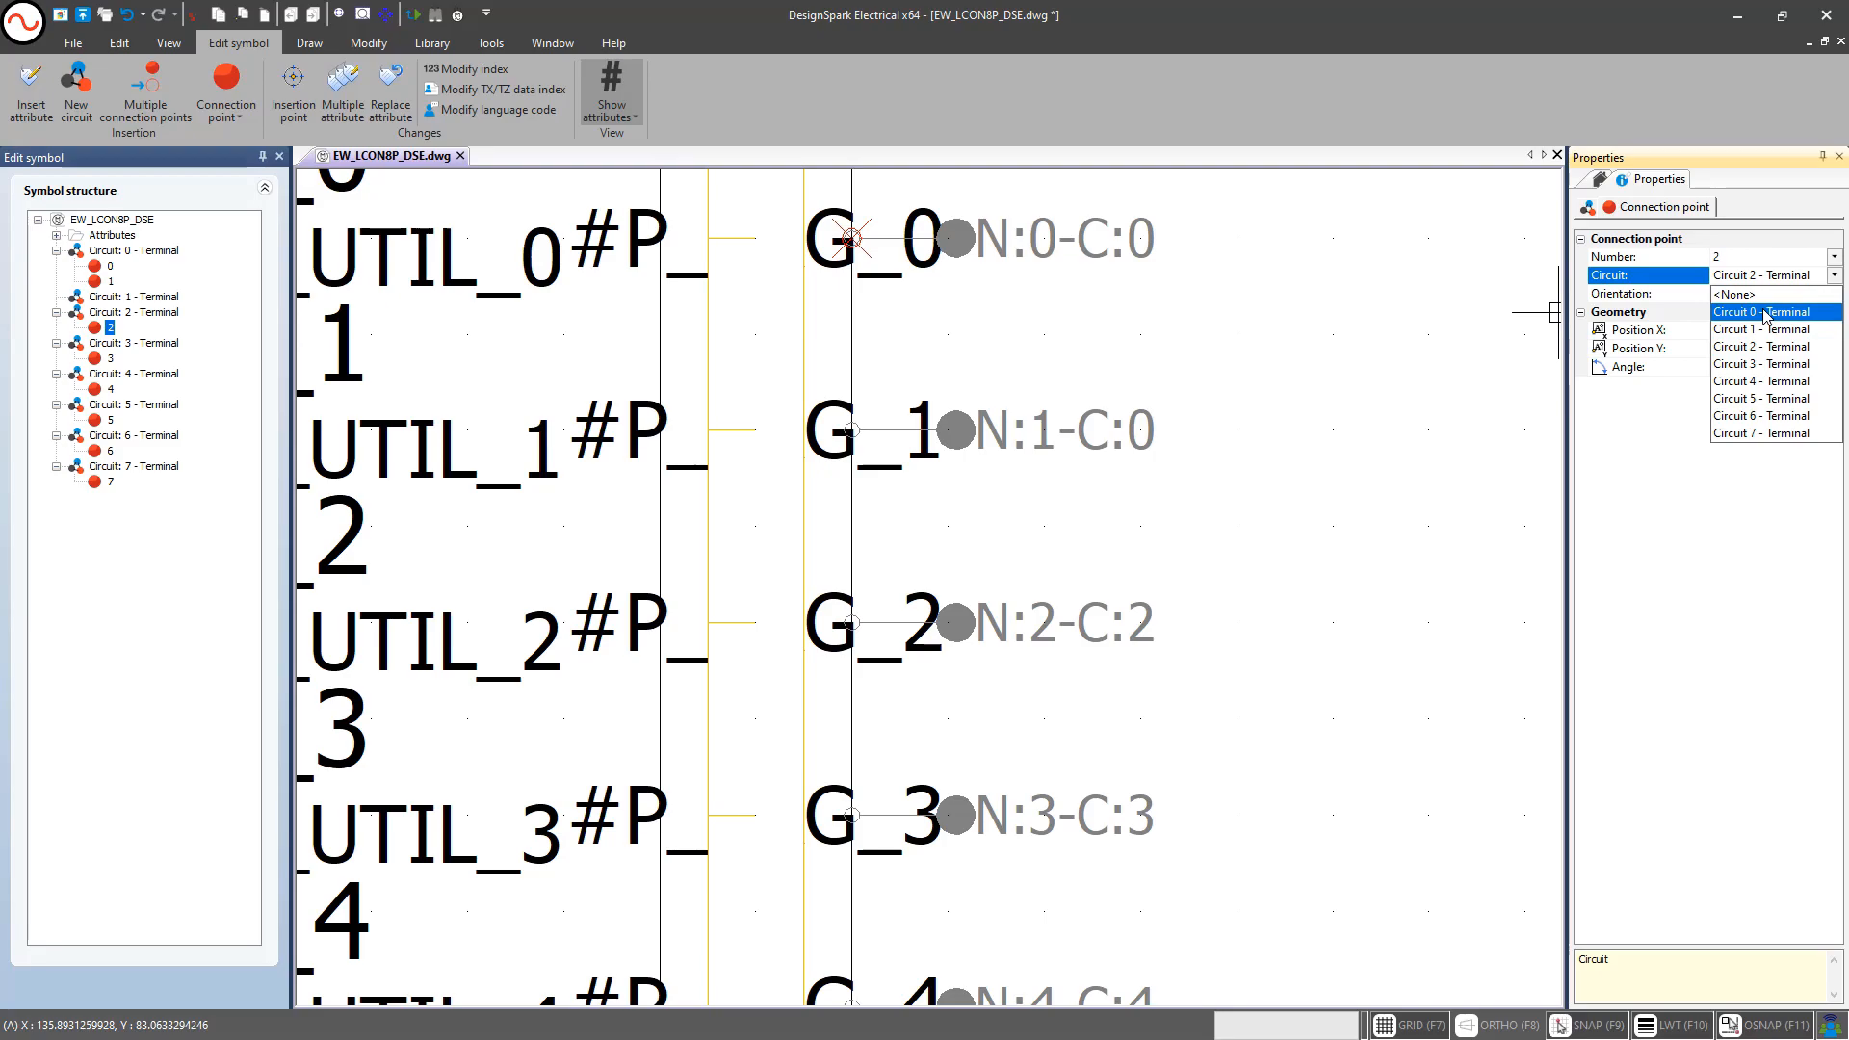
pyautogui.click(1766, 312)
pyautogui.click(1095, 604)
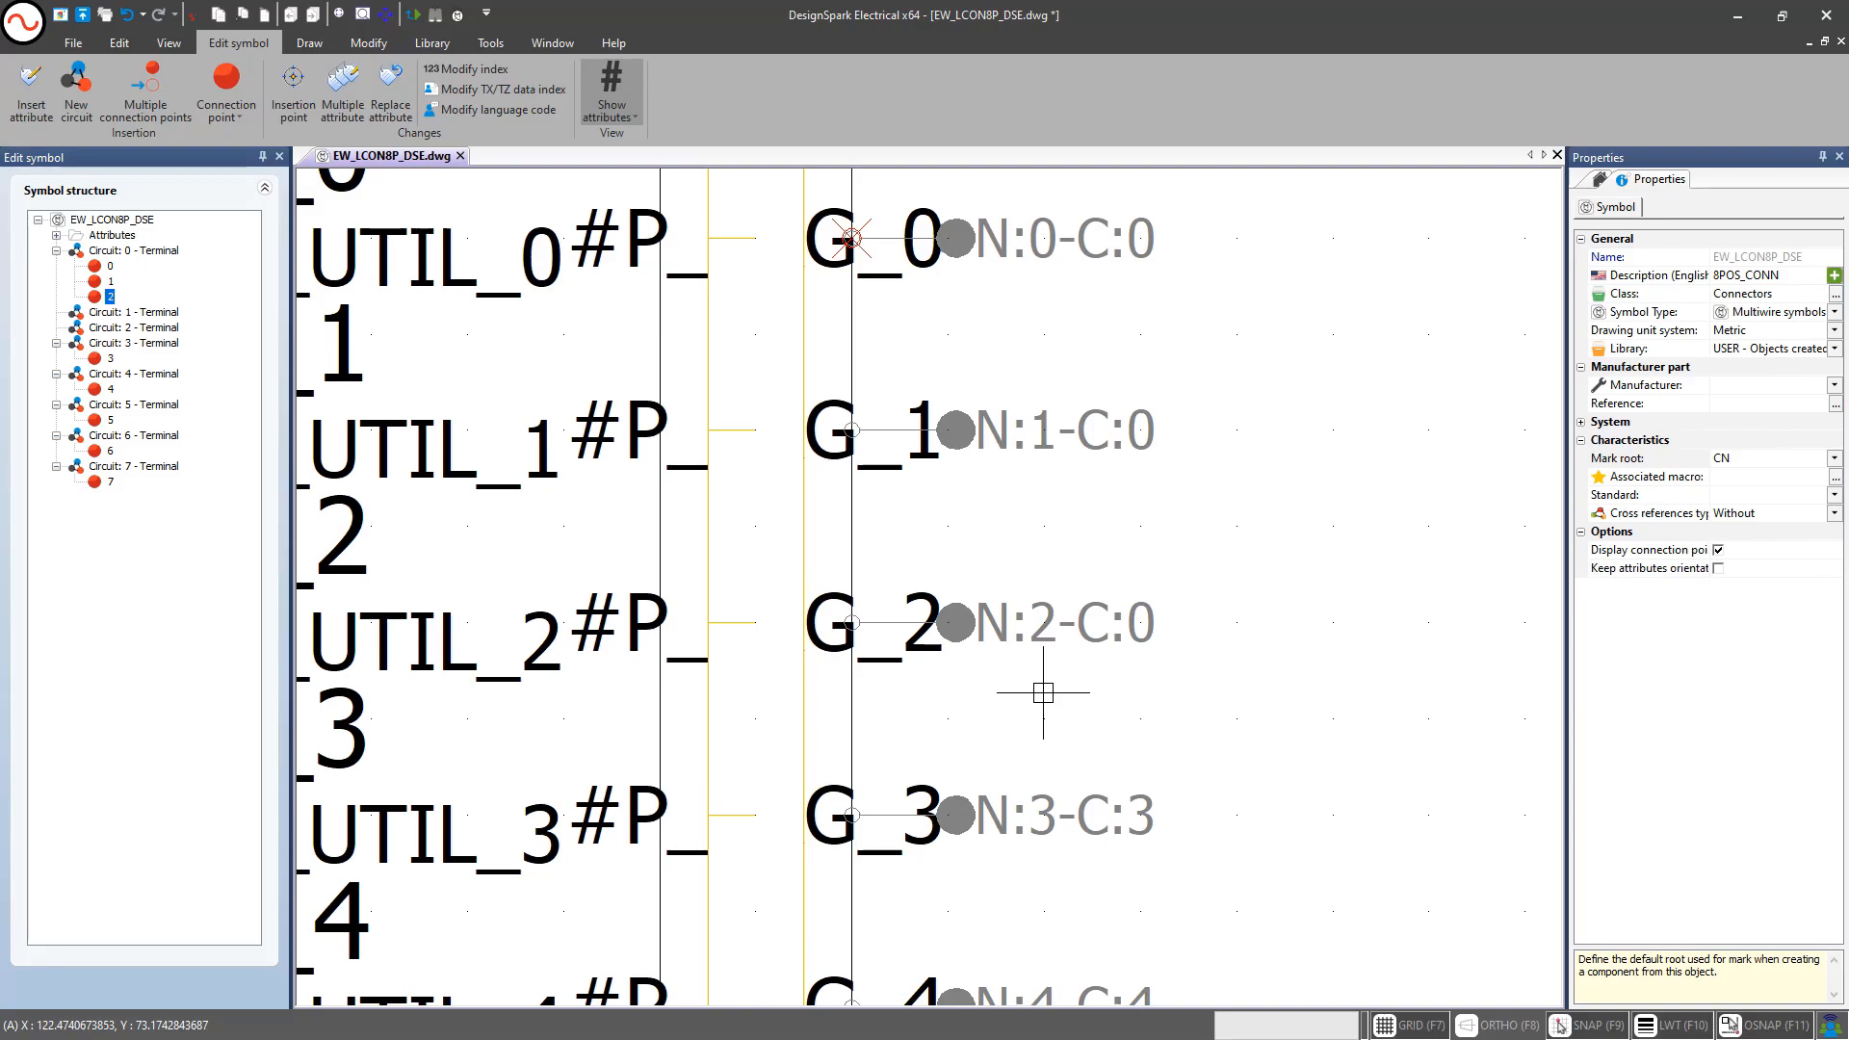
# Inspect the properties of the #TAG attribute above the connector
pyautogui.scroll(-2, 823, 590)
pyautogui.moveTo(822, 589)
pyautogui.mouseDown(button='middle')
pyautogui.moveTo(1047, 479)
pyautogui.moveTo(1062, 499)
pyautogui.moveTo(1034, 441)
pyautogui.mouseUp(button='middle')
pyautogui.scroll(-1, 1050, 504)
pyautogui.scroll(-1, 1031, 445)
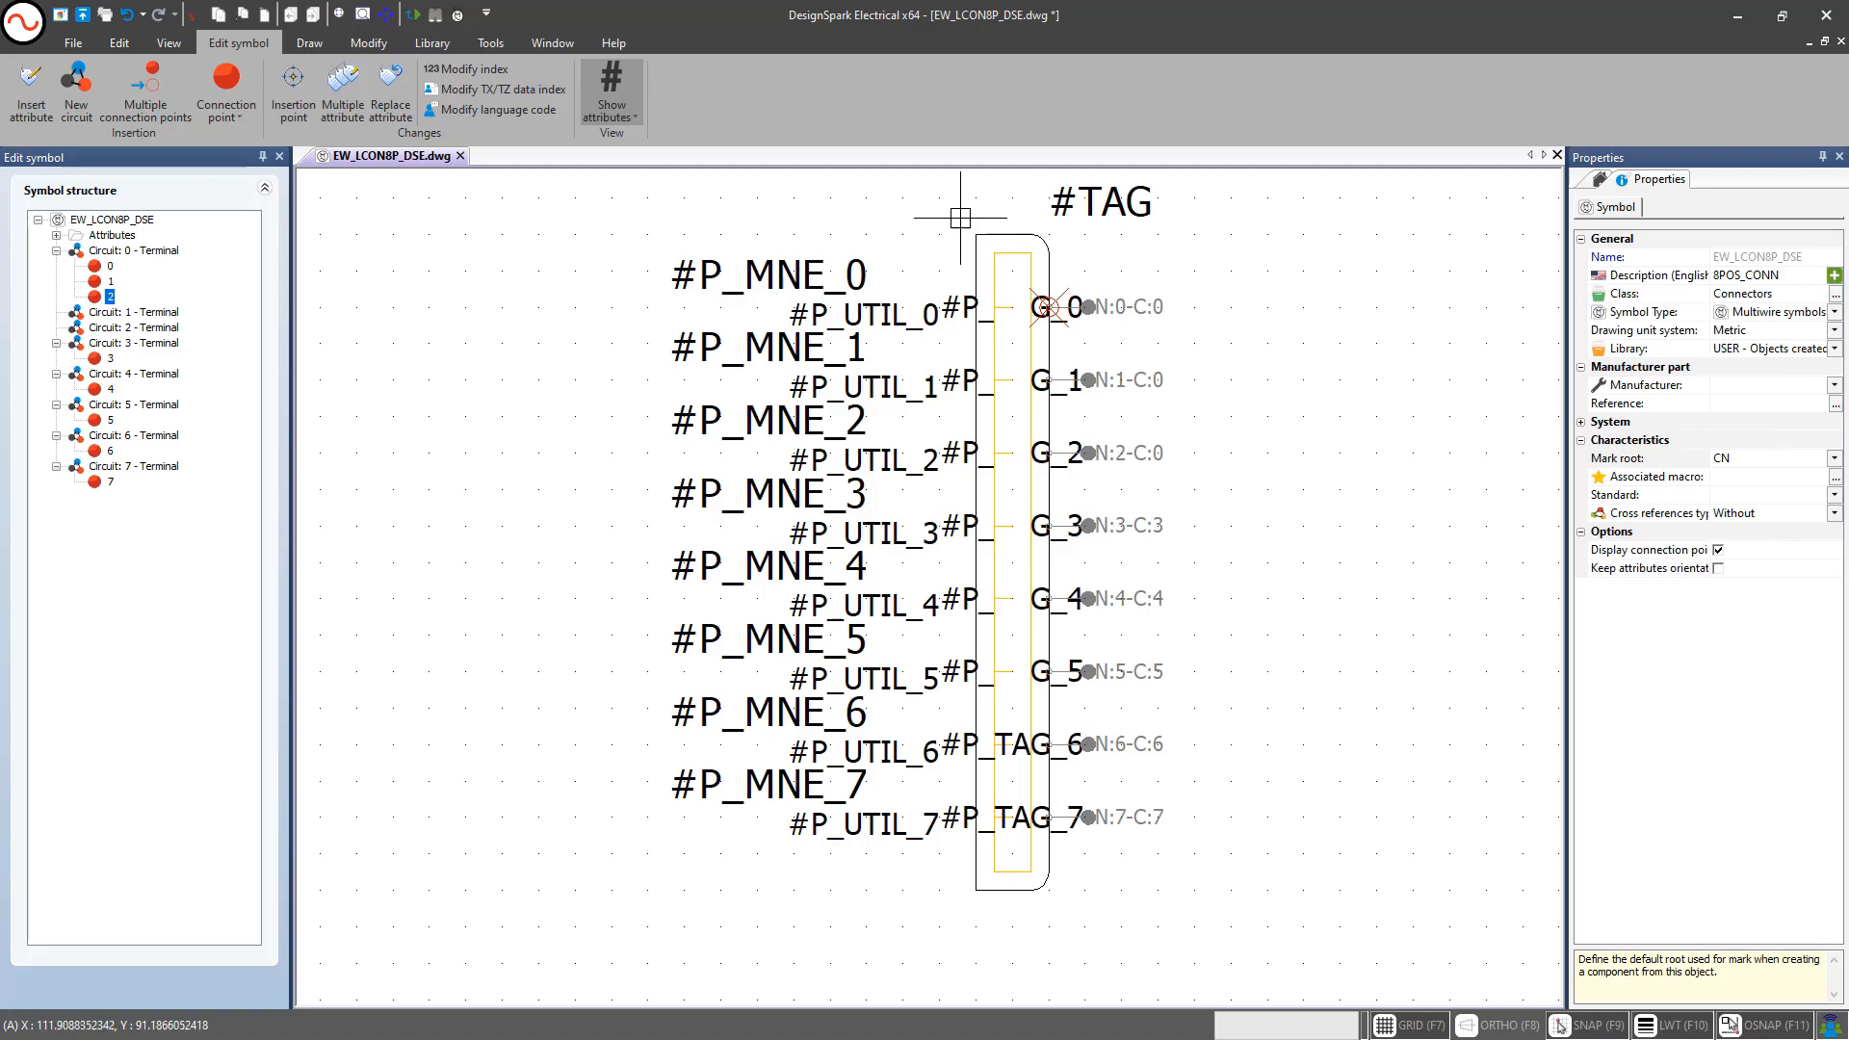
pyautogui.click(1059, 197)
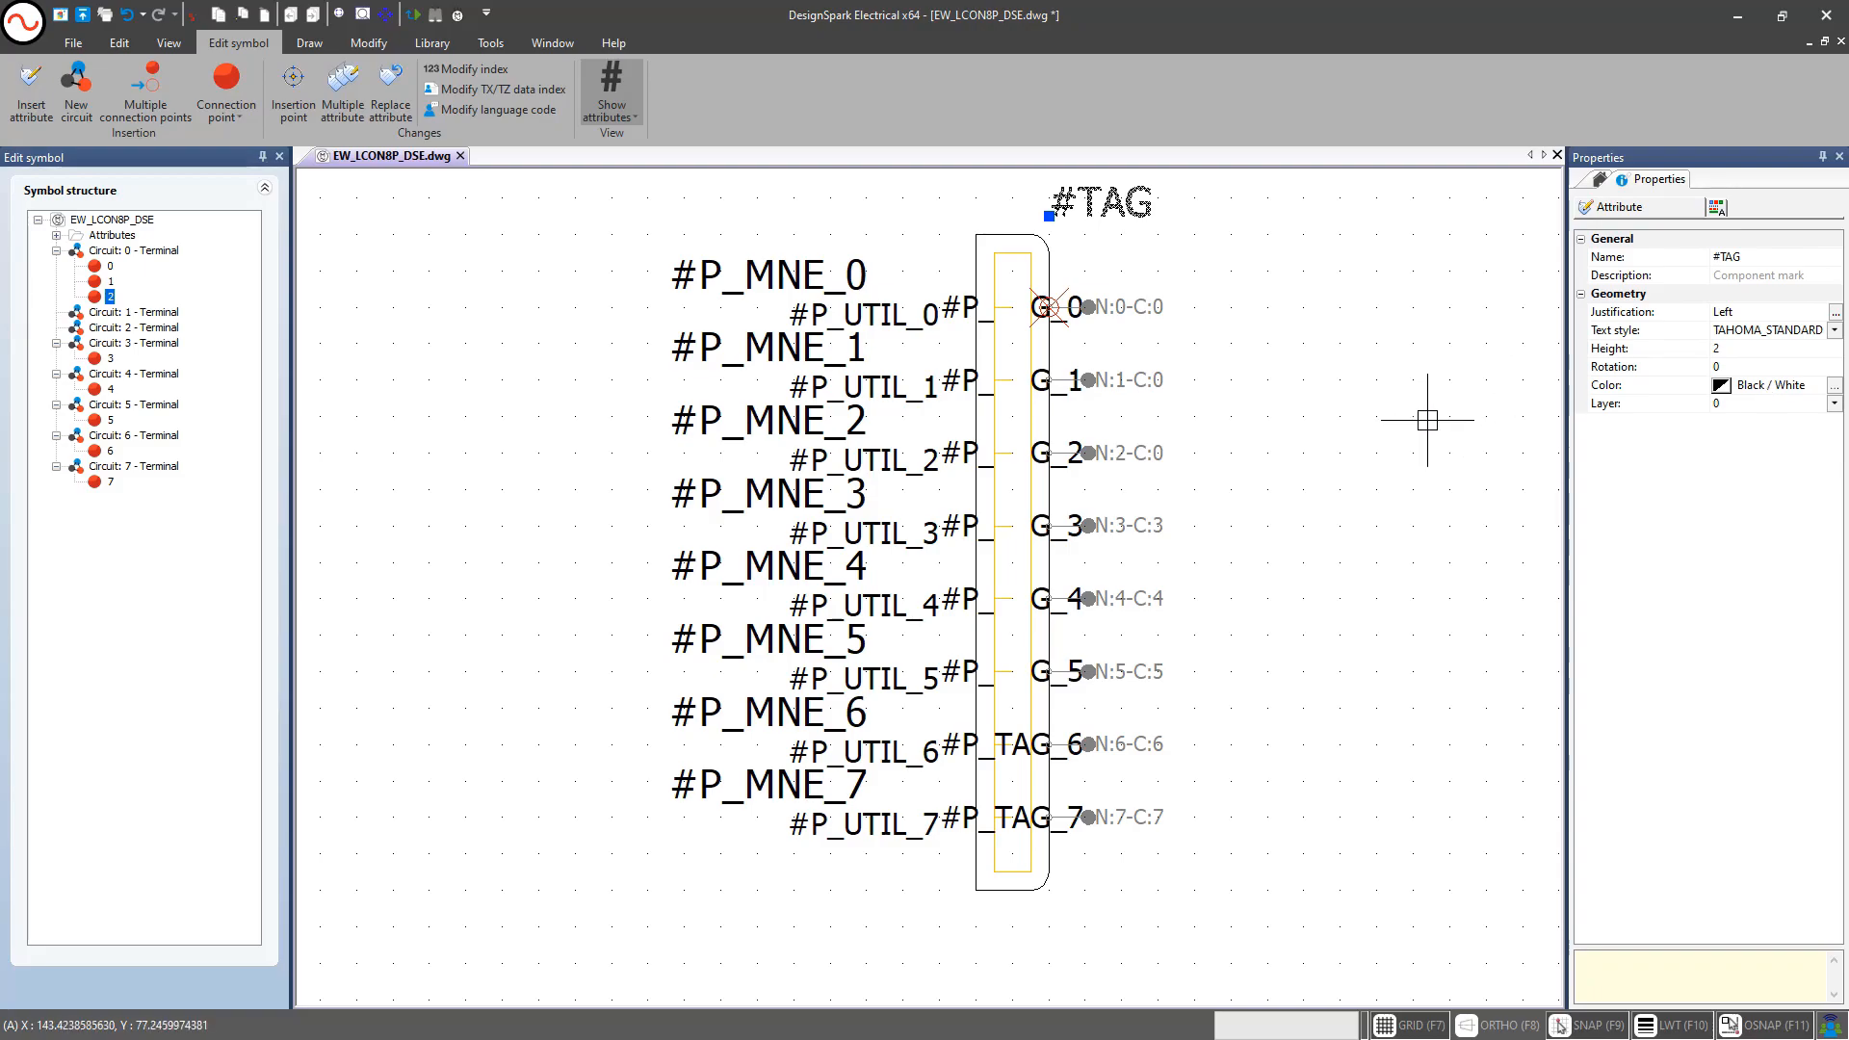
pyautogui.press('Escape')
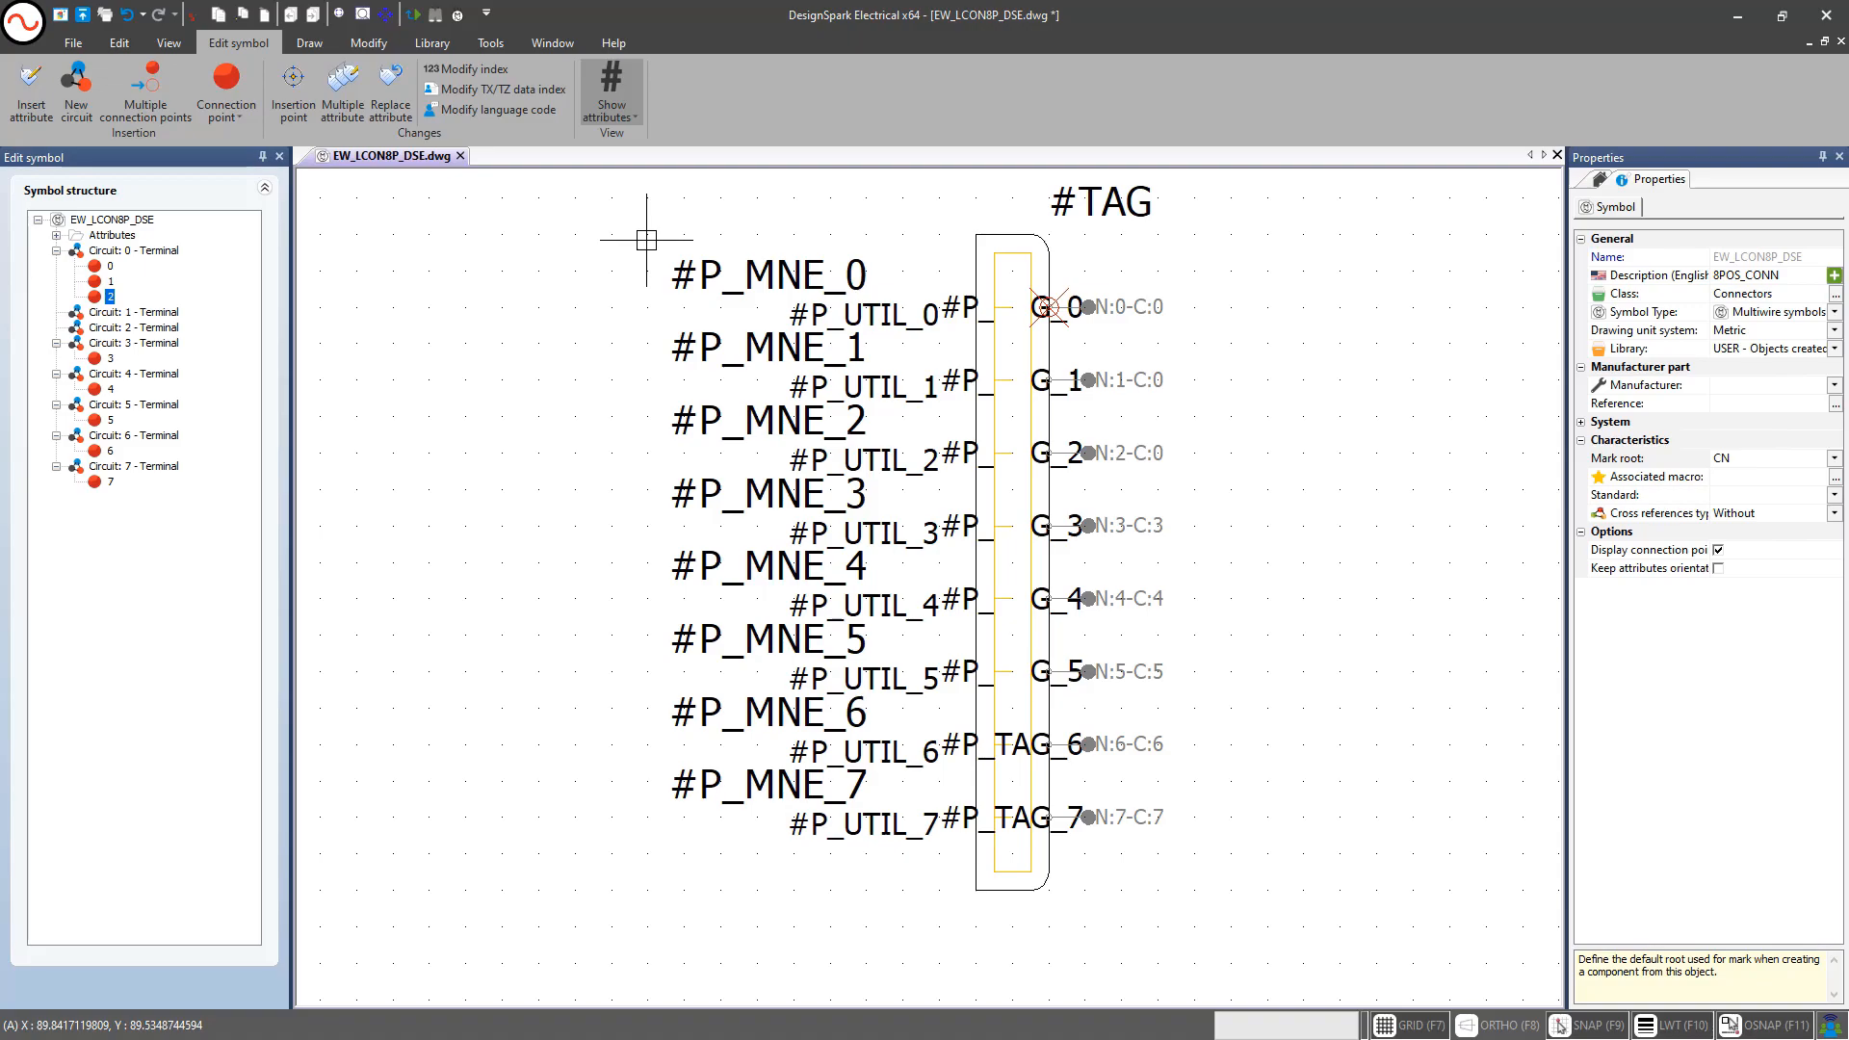
# Display the symbol's attributes as sample values and as attribute descriptions
pyautogui.click(620, 122)
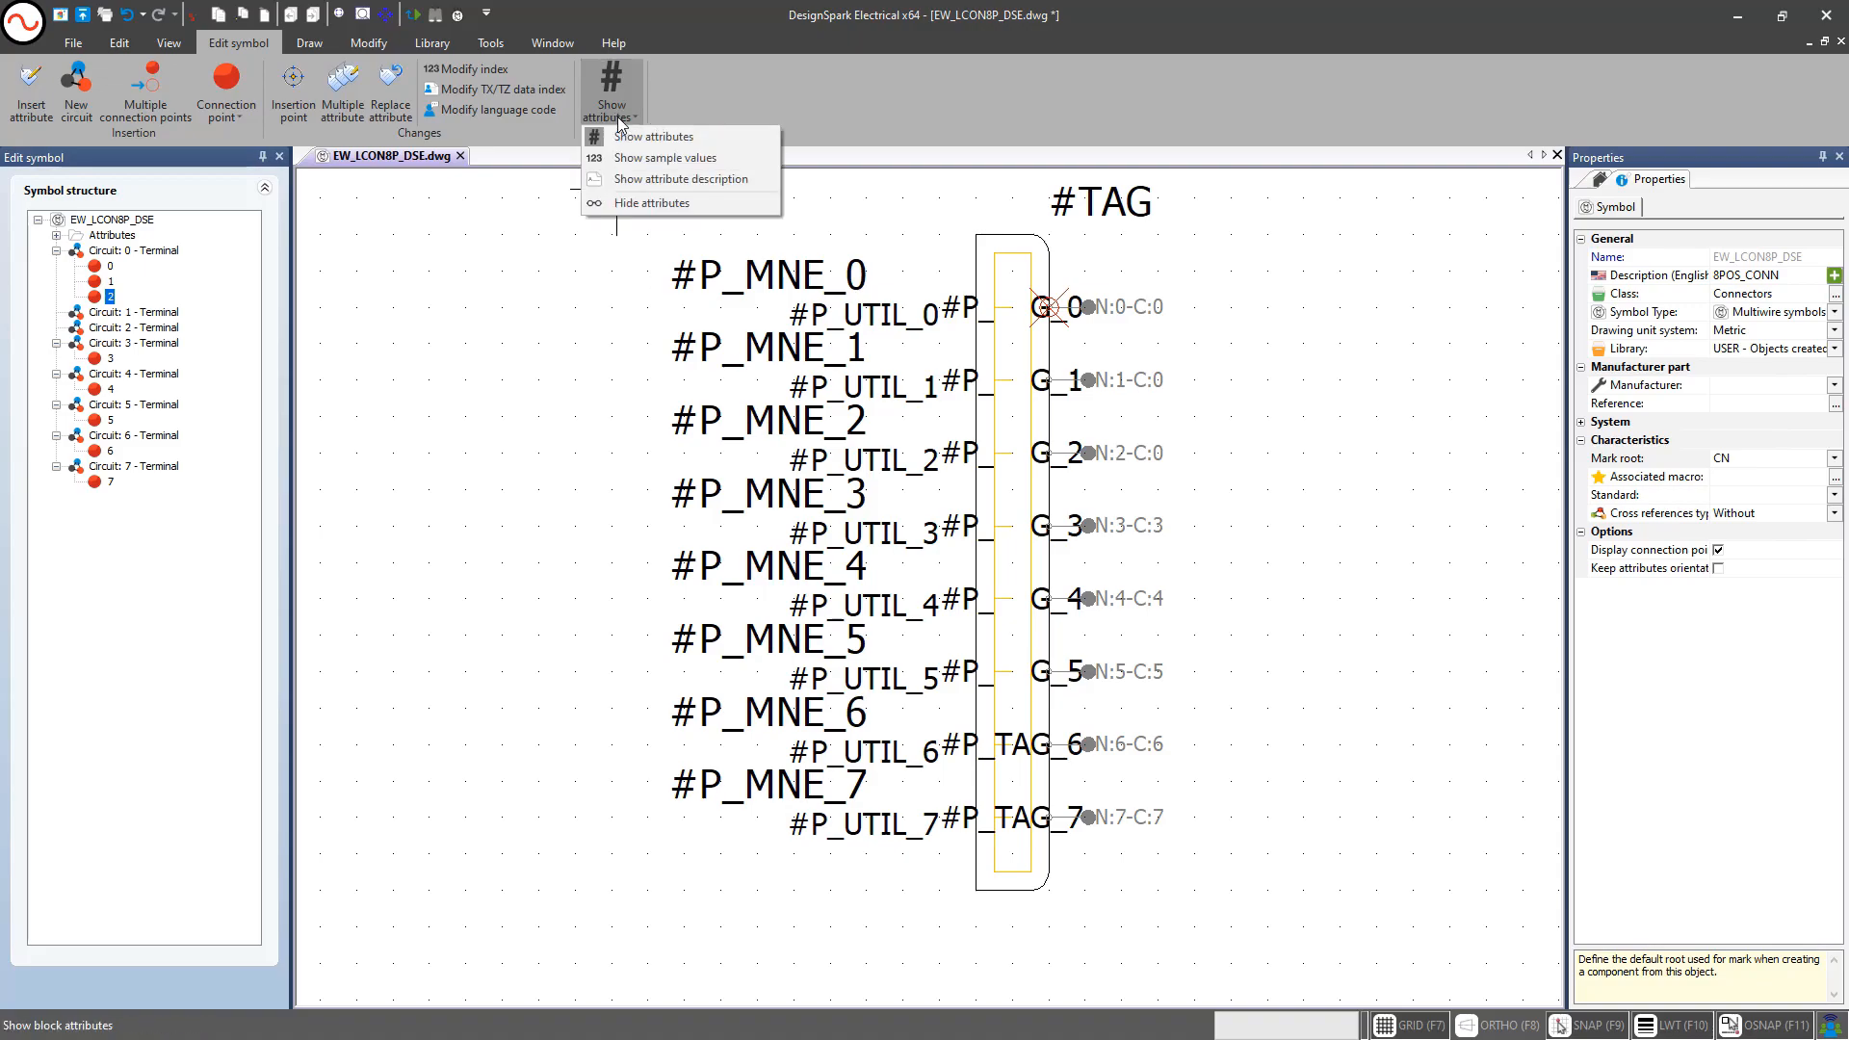
pyautogui.click(635, 166)
pyautogui.click(612, 106)
pyautogui.click(638, 179)
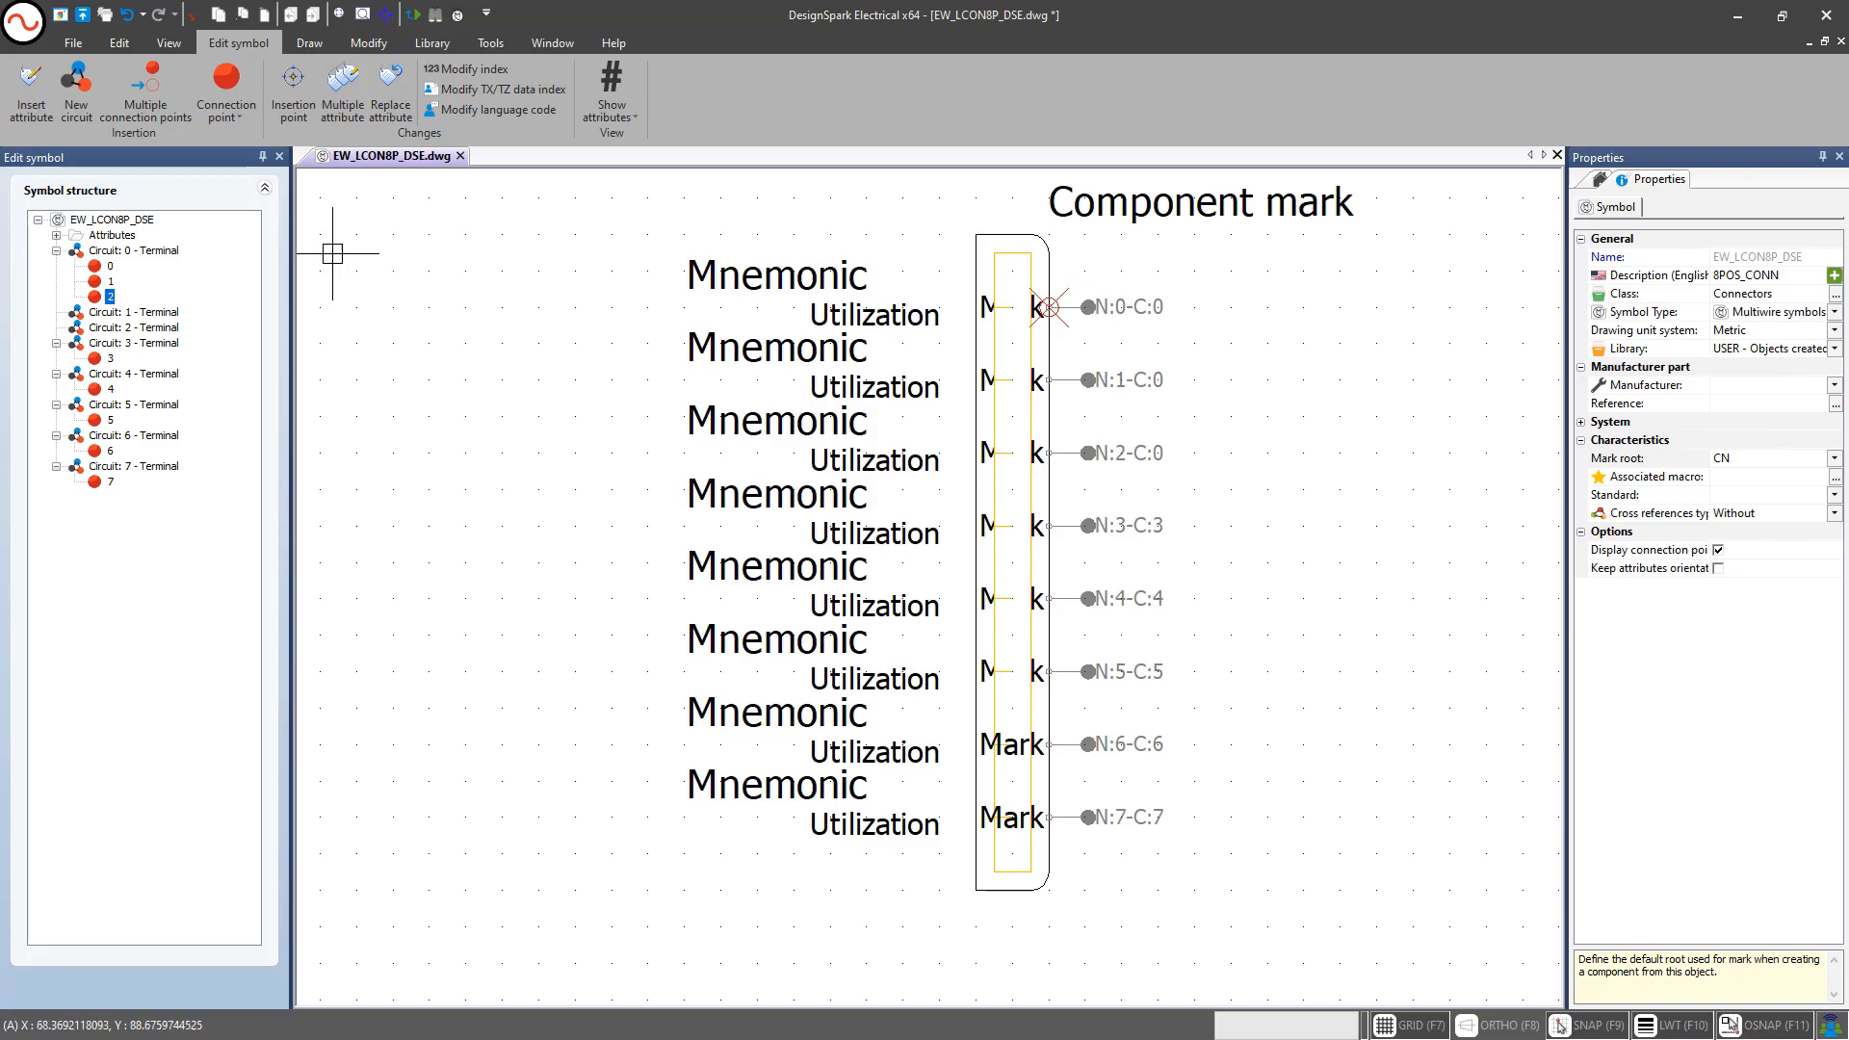
# Start inserting attributes and choose #REF_MAN (Manufacturer) and #REF_REF (Reference) from the identification group
pyautogui.click(31, 100)
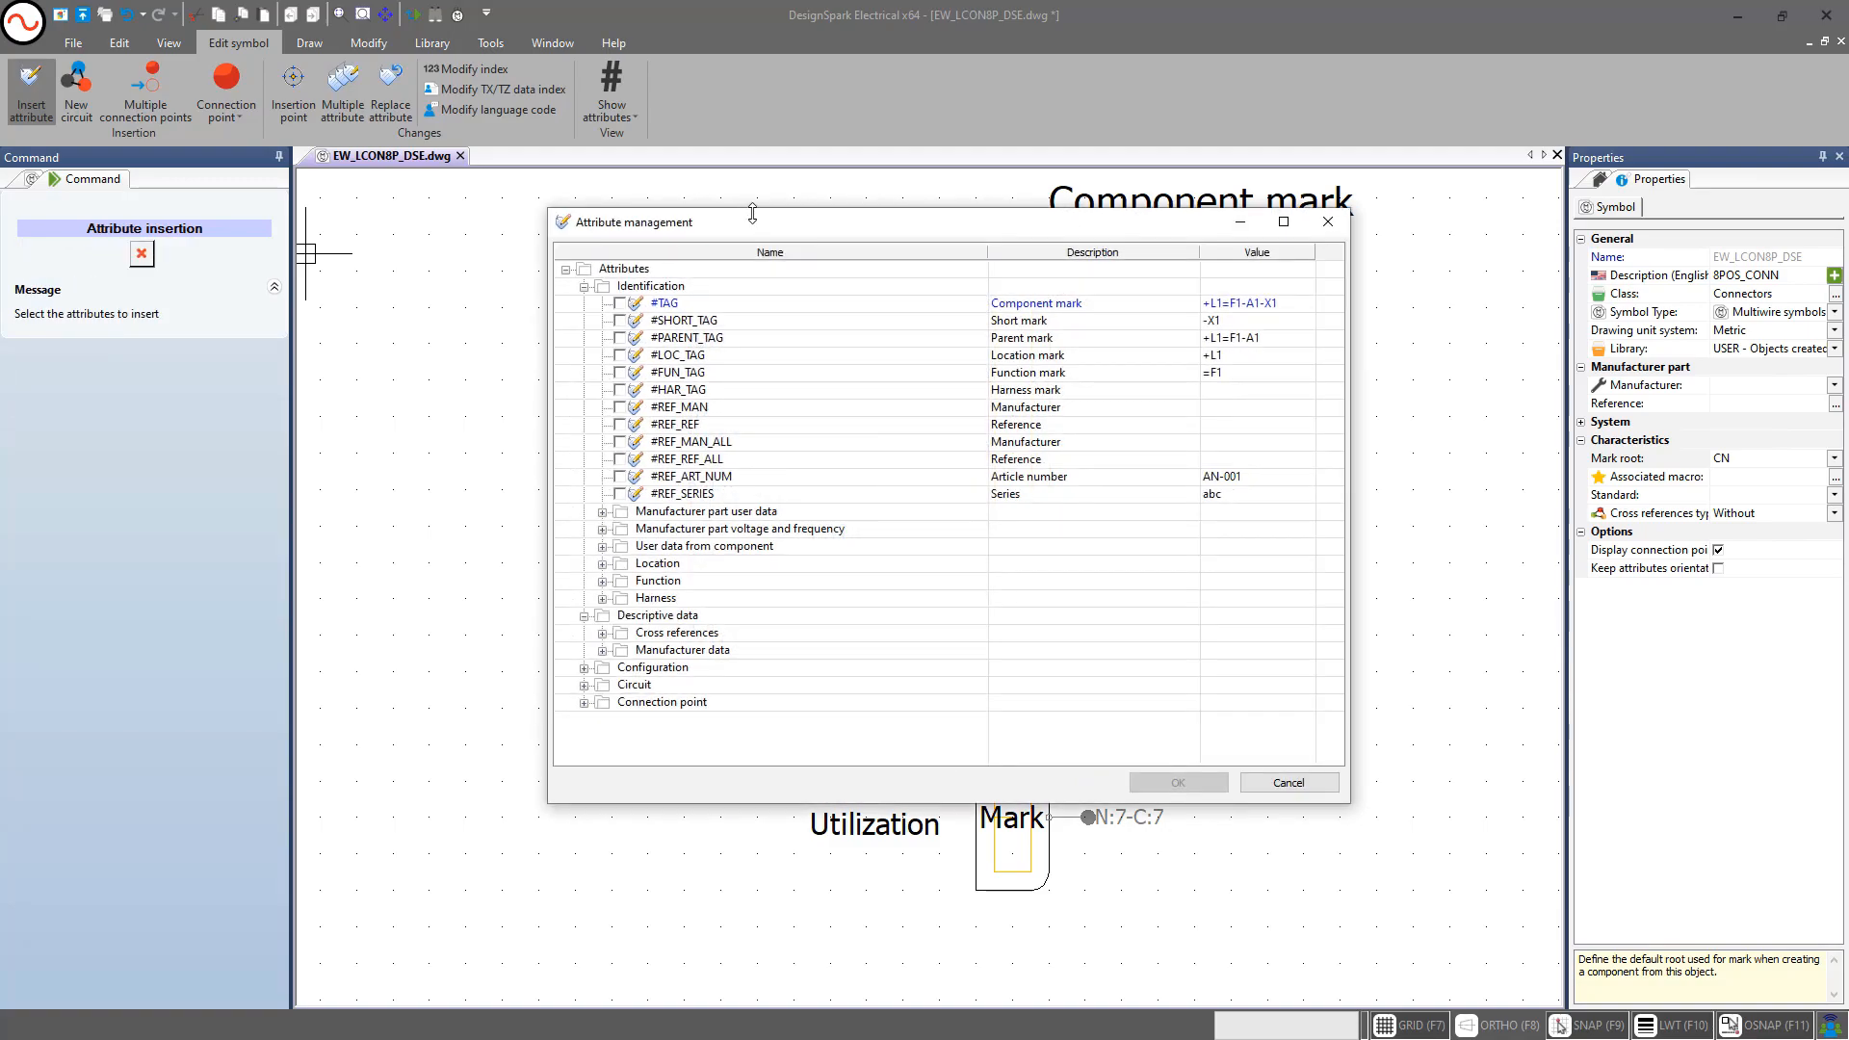
pyautogui.moveTo(752, 213); pyautogui.dragTo(752, 151)
pyautogui.click(619, 343)
pyautogui.click(619, 361)
# Expand the remaining attribute groups, from connection point and circuit to manufacturer part user data, and examine the attributes they offer
pyautogui.click(584, 638)
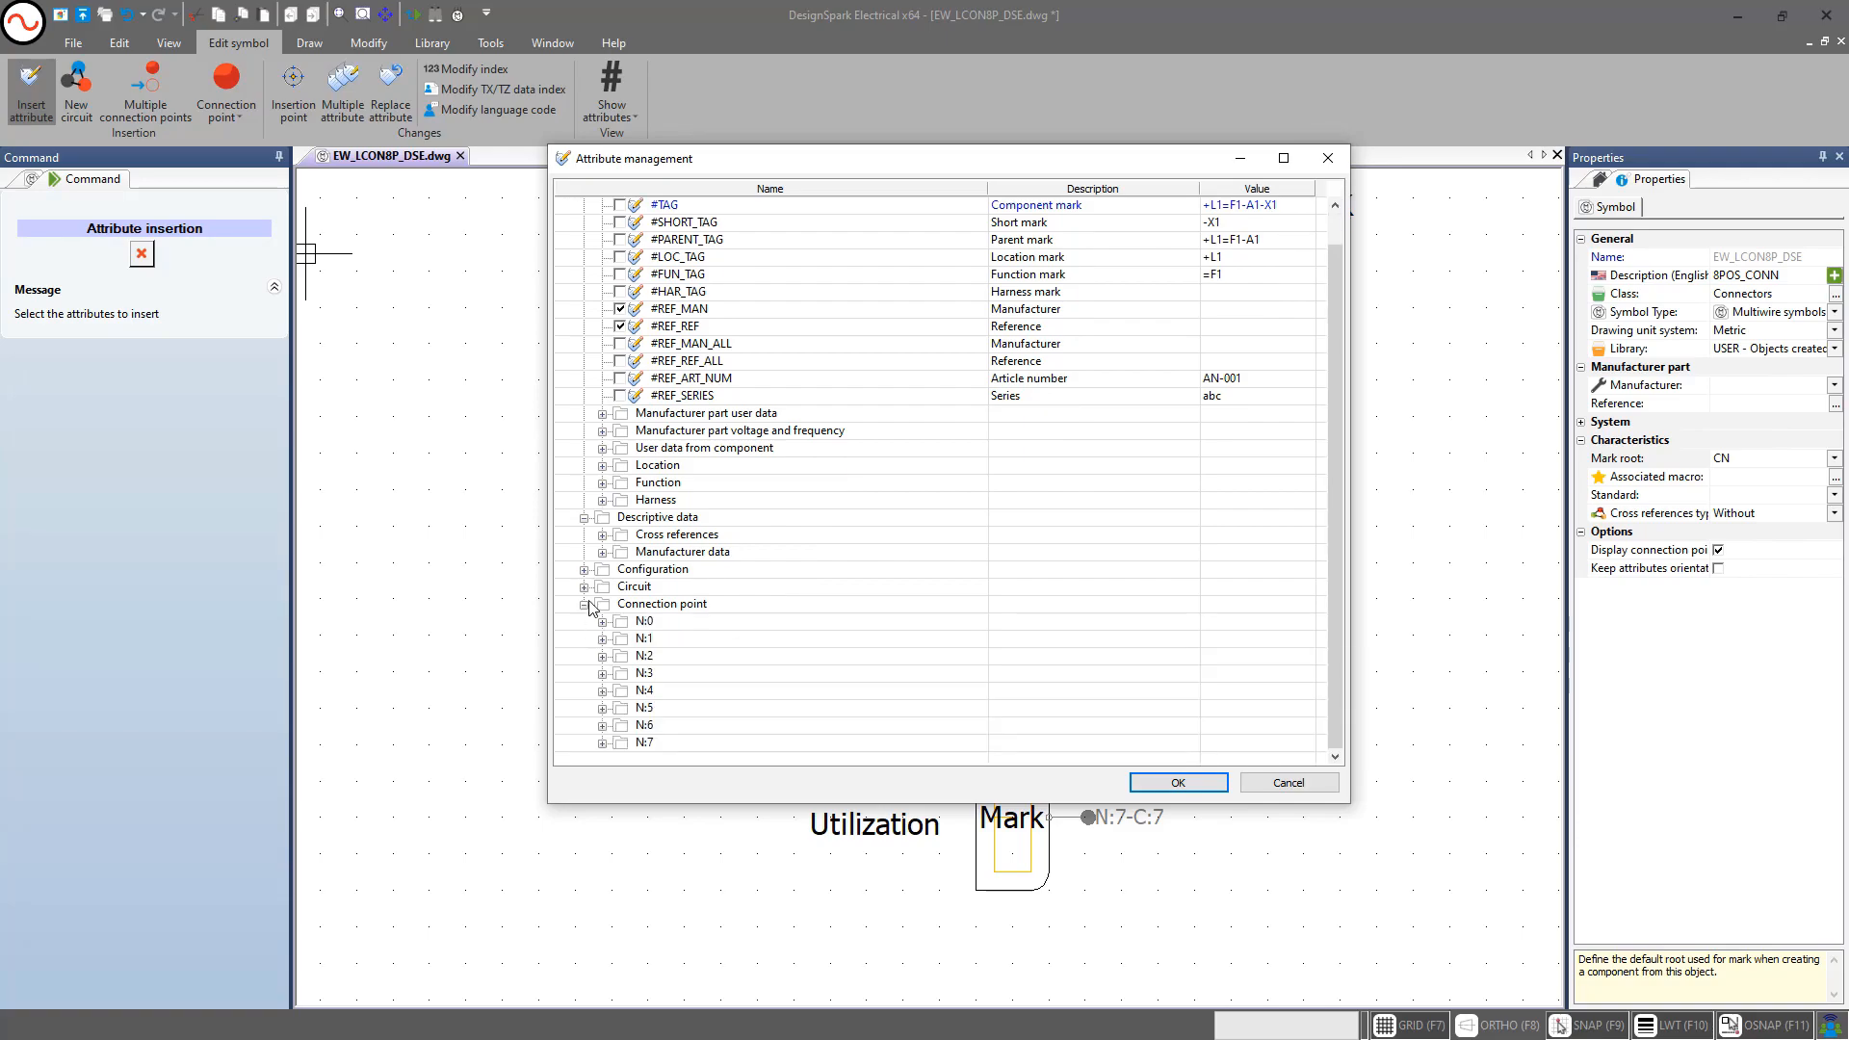
pyautogui.click(583, 586)
pyautogui.click(583, 569)
pyautogui.click(602, 552)
pyautogui.click(602, 534)
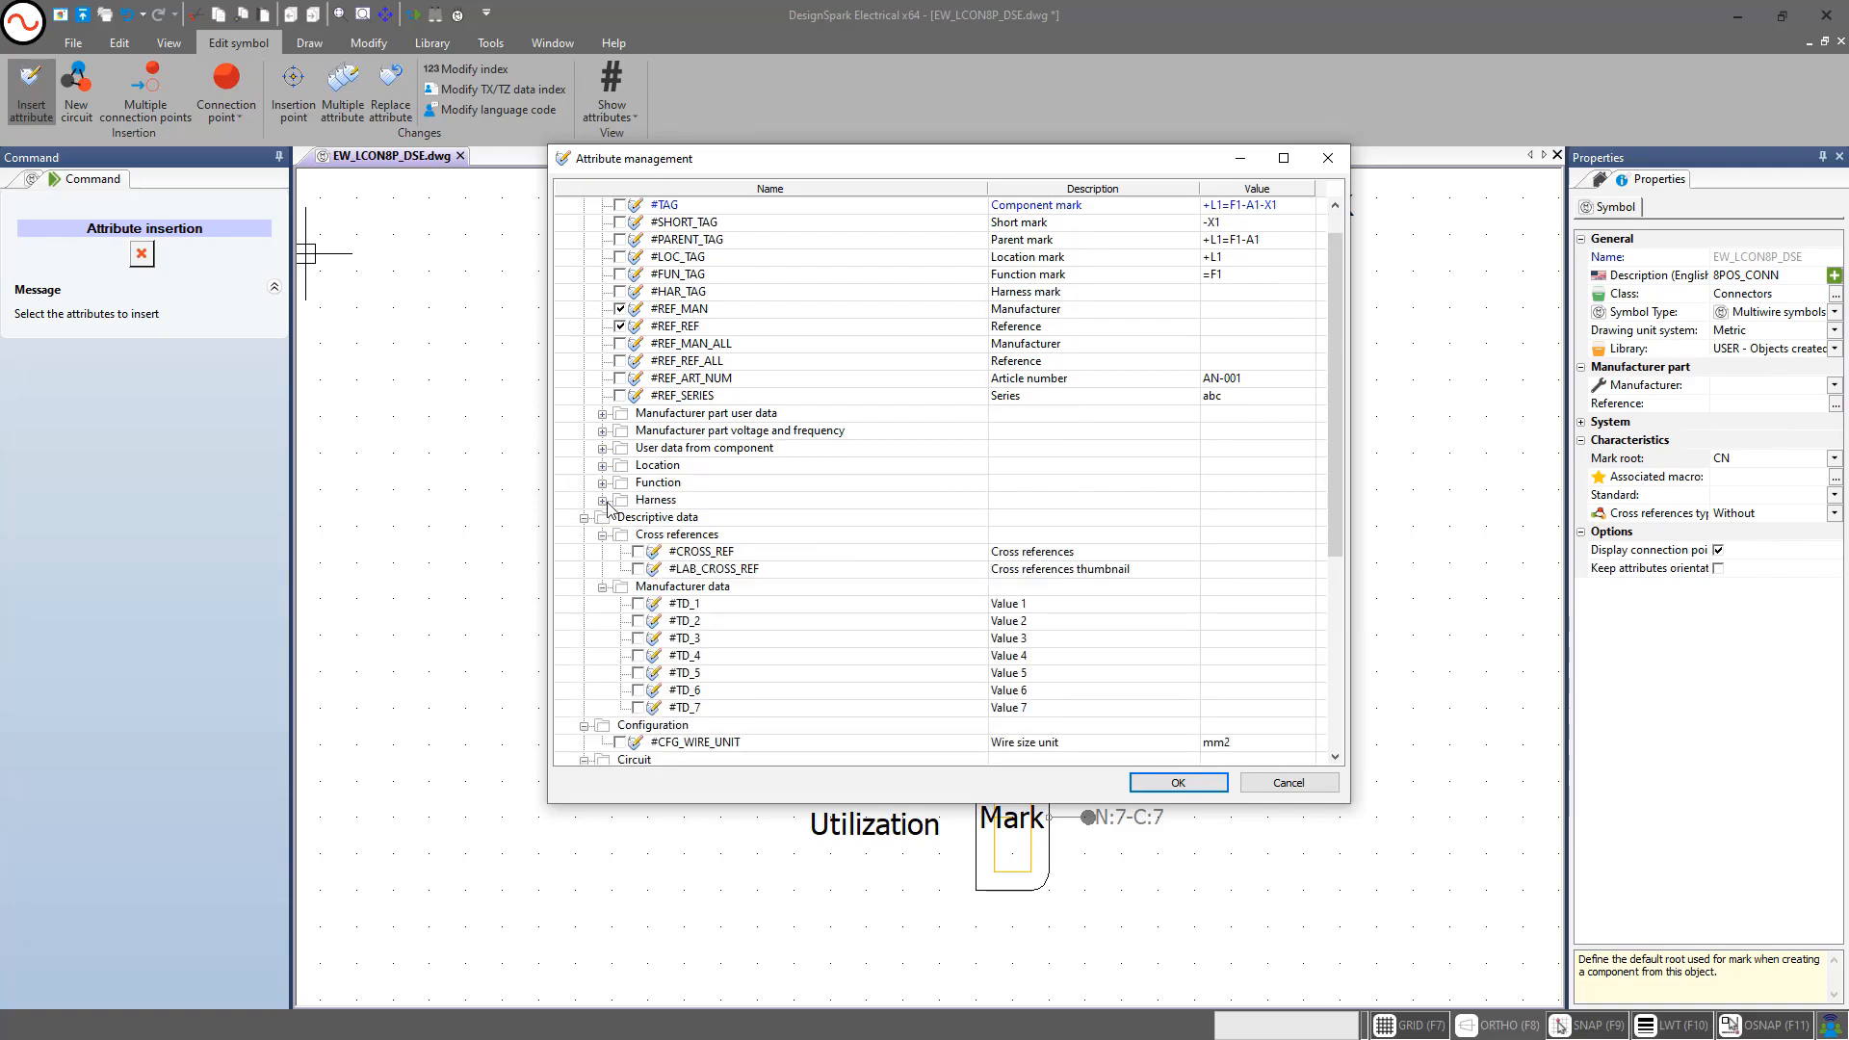
pyautogui.click(602, 500)
pyautogui.click(602, 483)
pyautogui.click(601, 465)
pyautogui.click(602, 448)
pyautogui.click(601, 431)
pyautogui.click(602, 413)
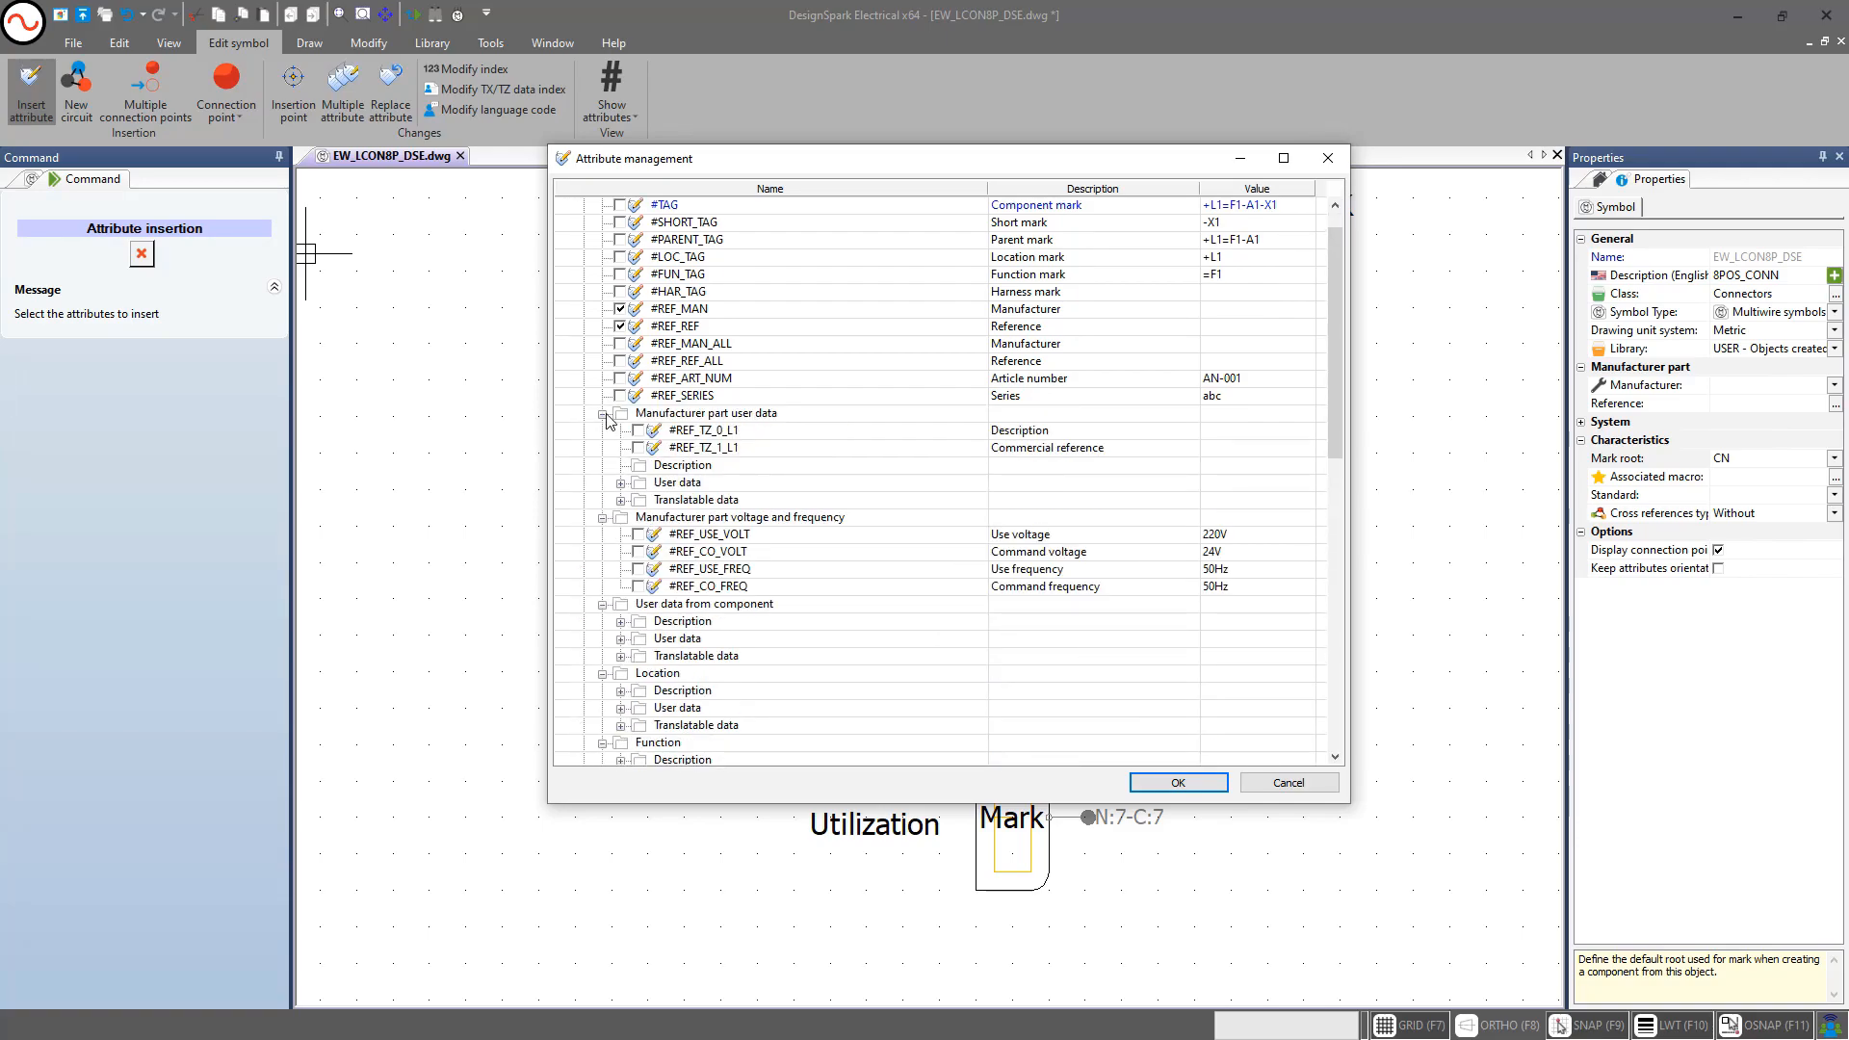
pyautogui.scroll(1, 702, 429)
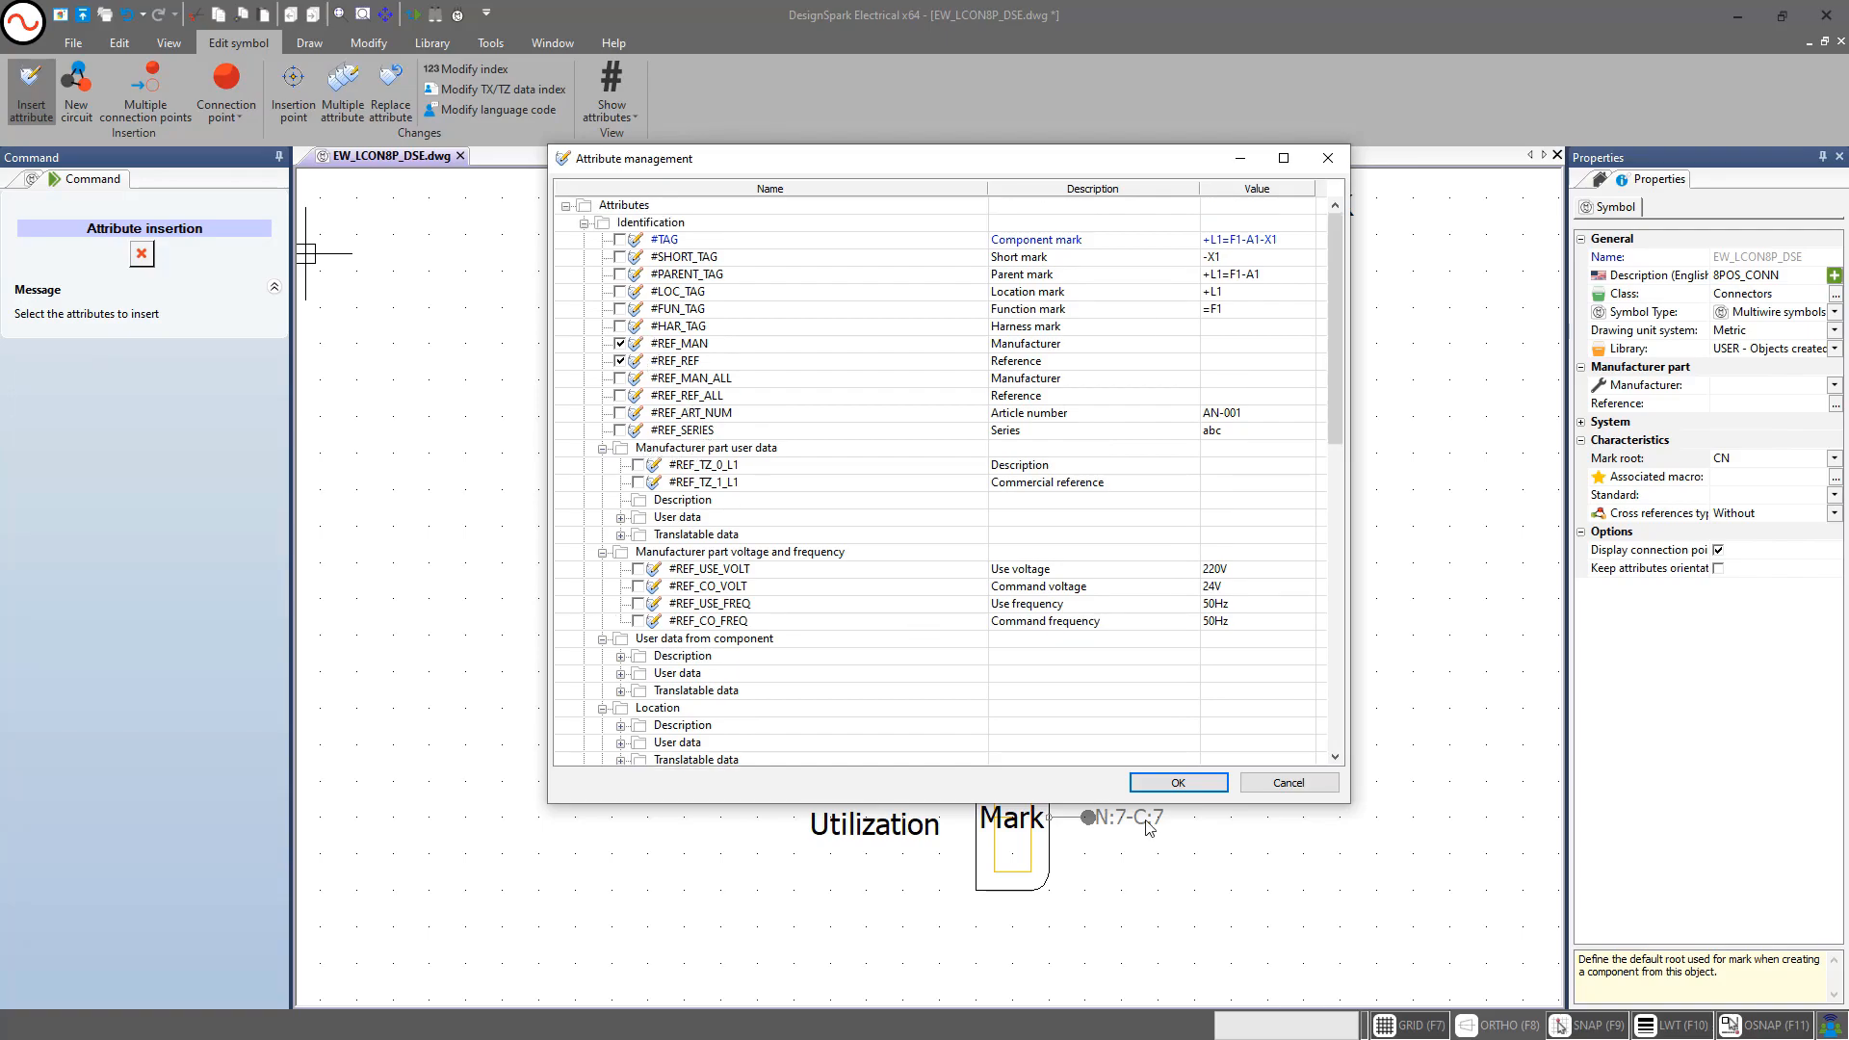
# Place the #REF_MAN and #REF_REF attributes one above the other just below the connector outline
pyautogui.click(1178, 782)
pyautogui.moveTo(1193, 472); pyautogui.dragTo(1195, 375, button='middle')
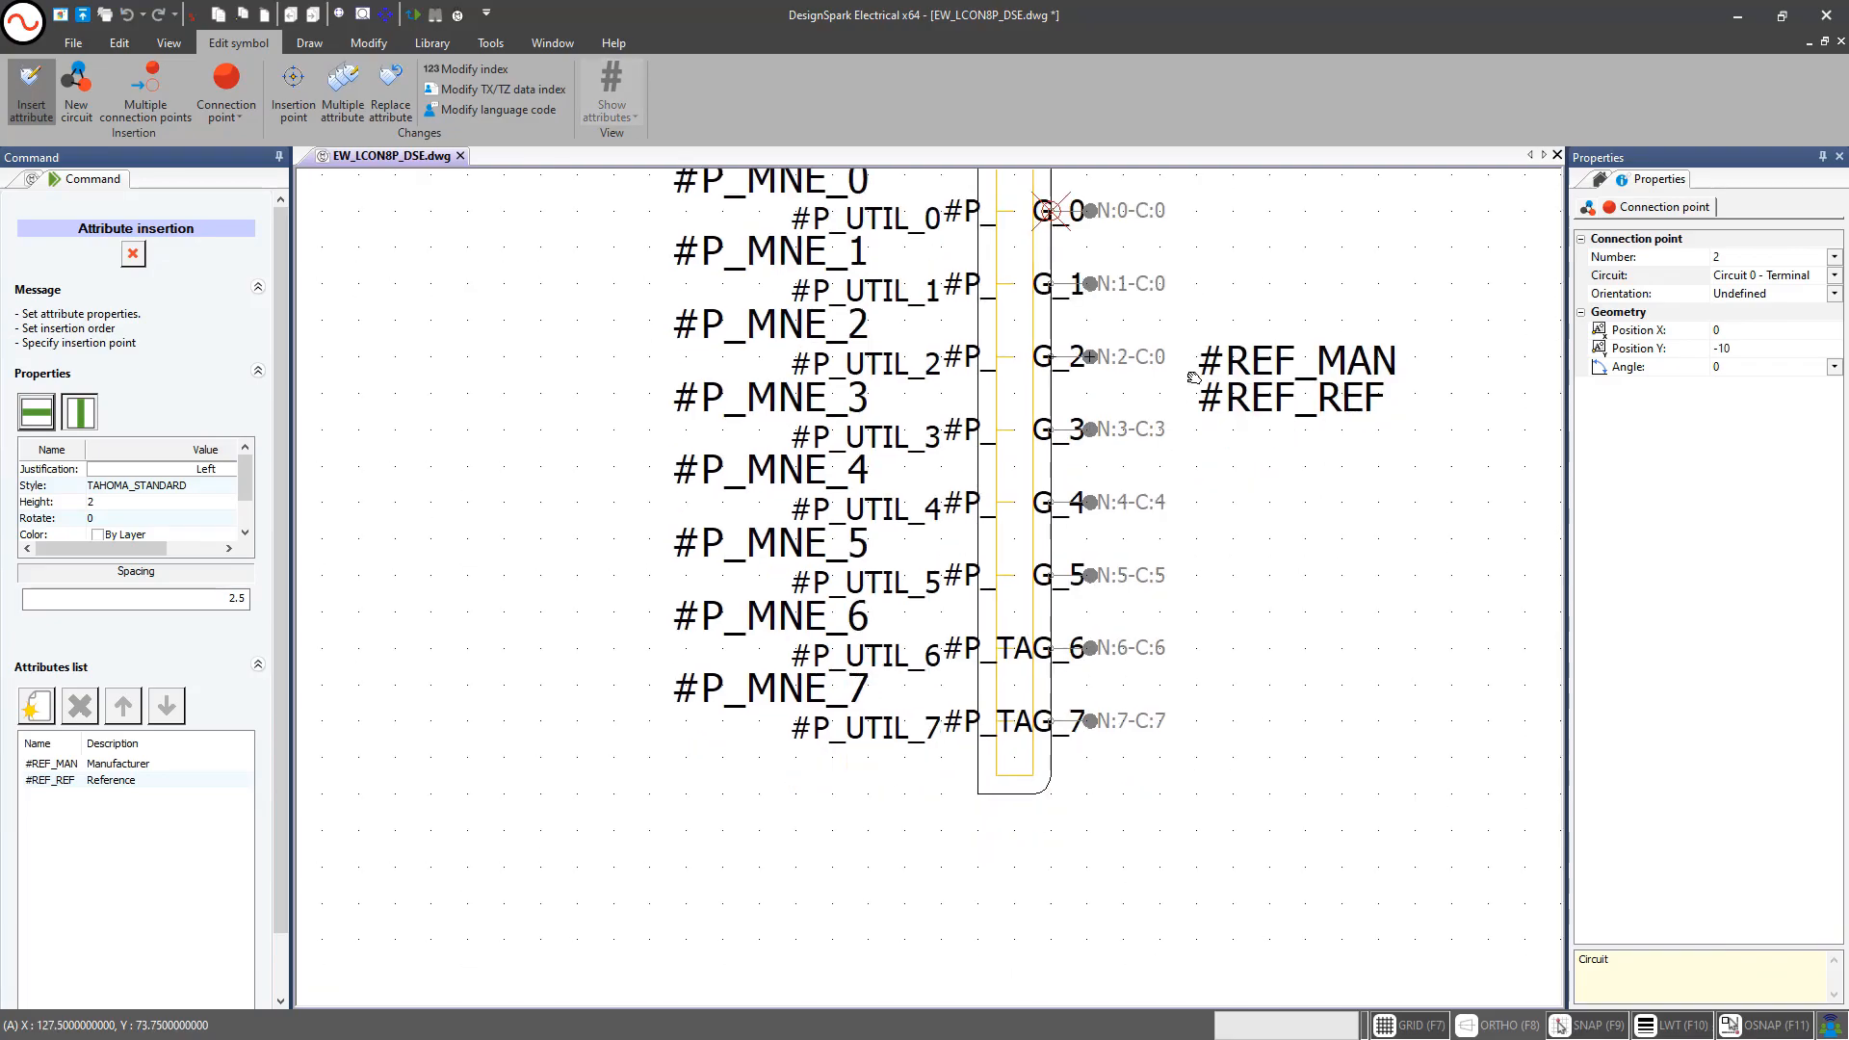
pyautogui.click(923, 847)
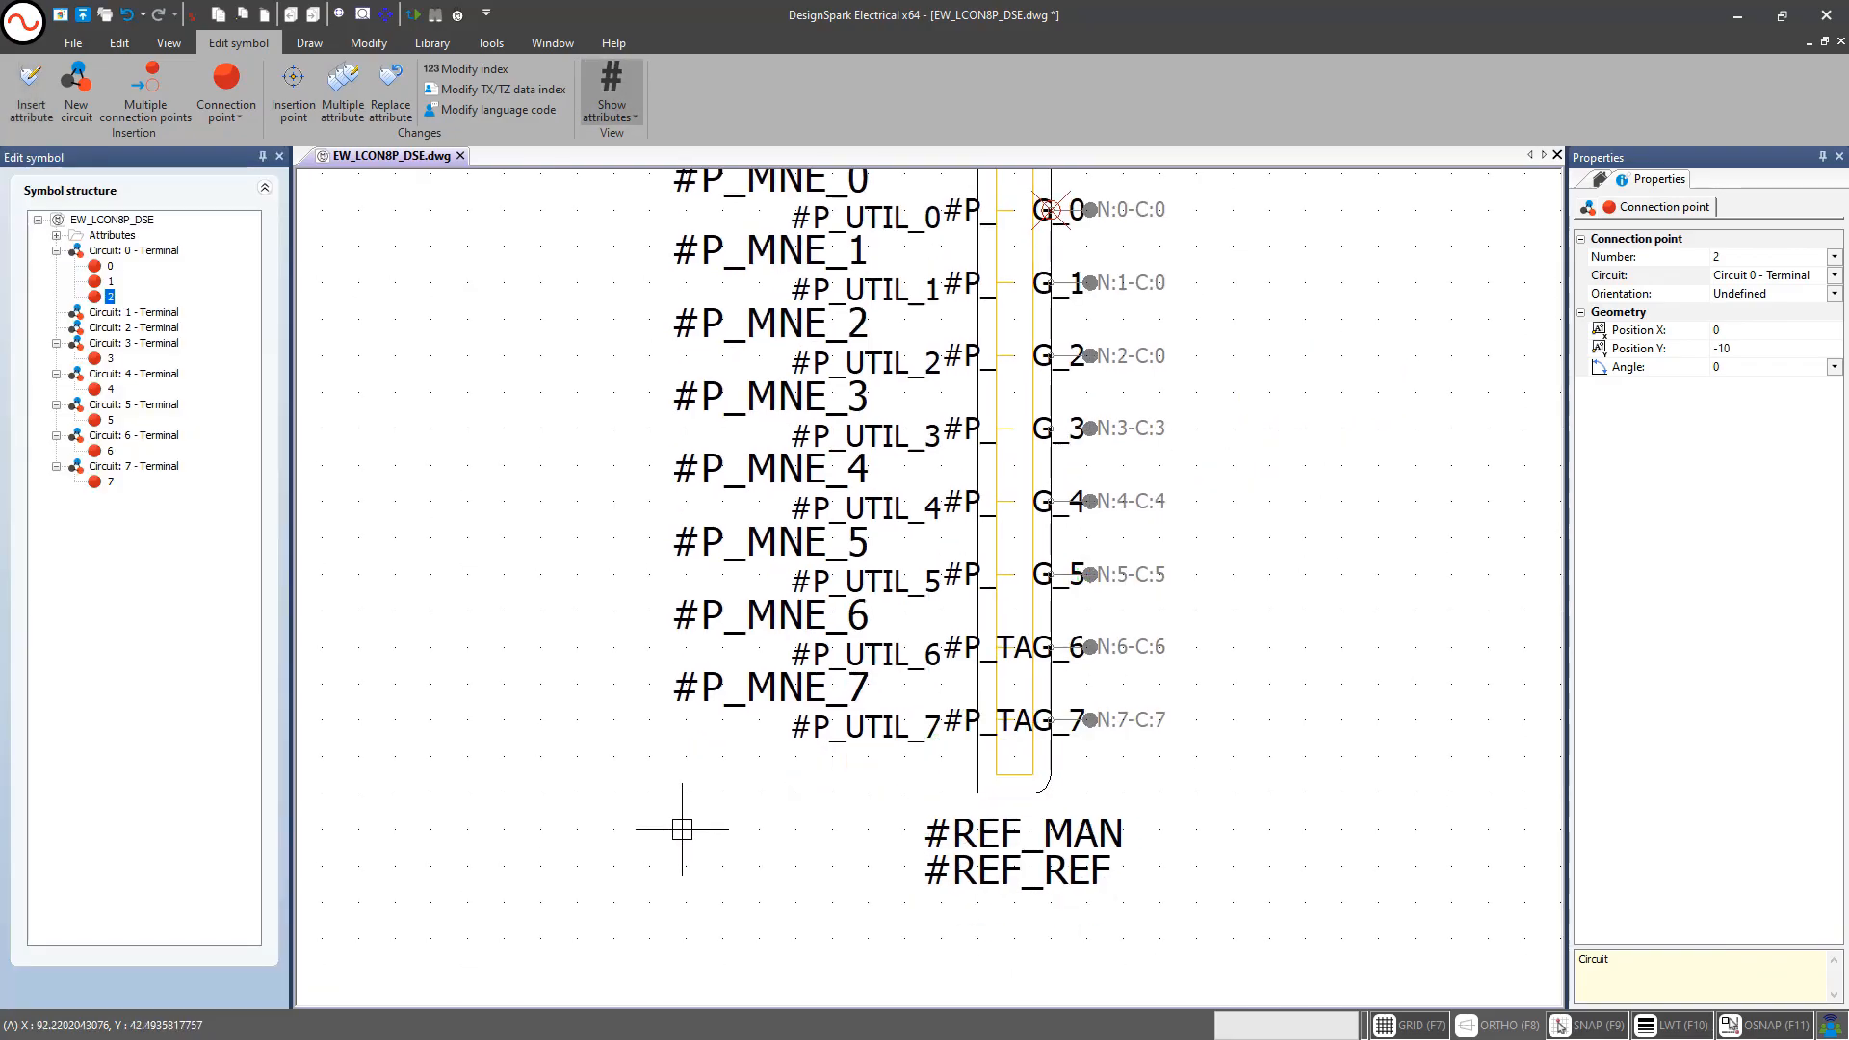
pyautogui.moveTo(588, 619)
pyautogui.mouseDown(button='middle')
pyautogui.moveTo(621, 724)
pyautogui.moveTo(578, 710)
pyautogui.mouseUp(button='middle')
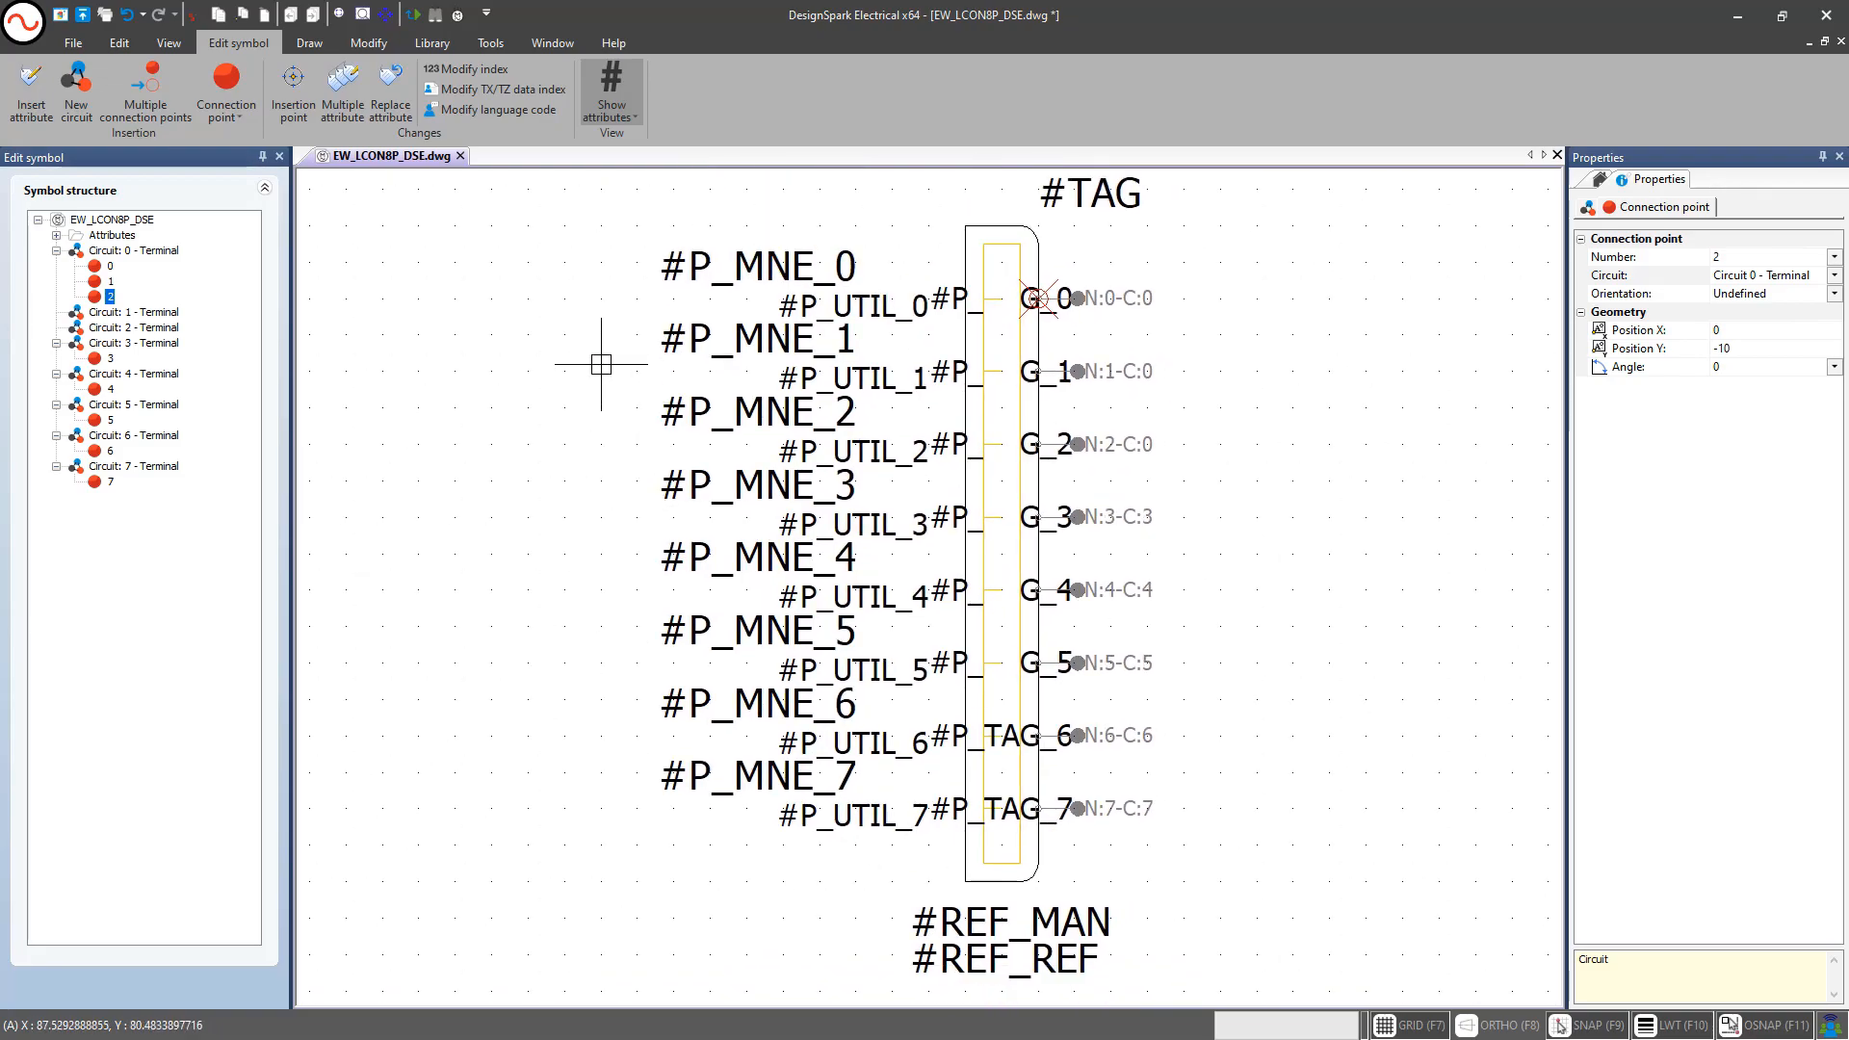
# Replace the #REF_MAN attribute below the connector with #LOC_TX_0 from the location user data
pyautogui.click(1055, 190)
pyautogui.click(924, 927)
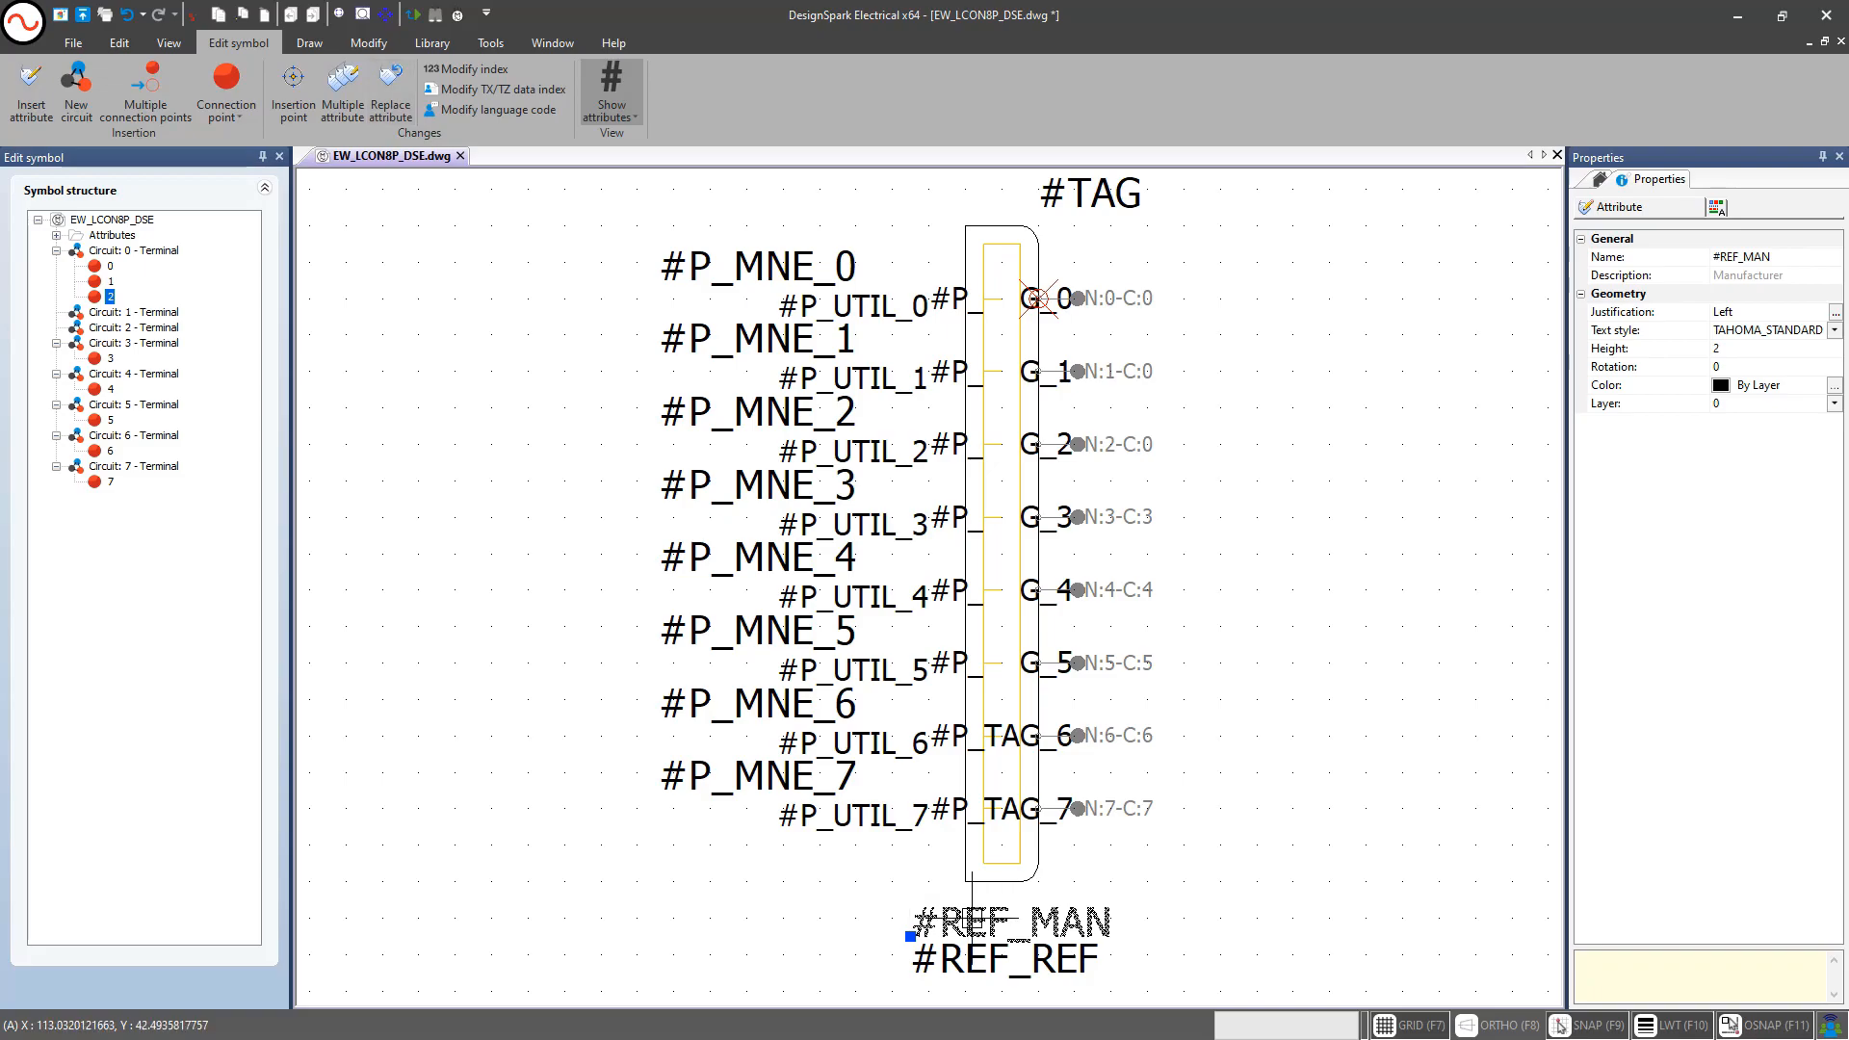
pyautogui.rightClick(973, 924)
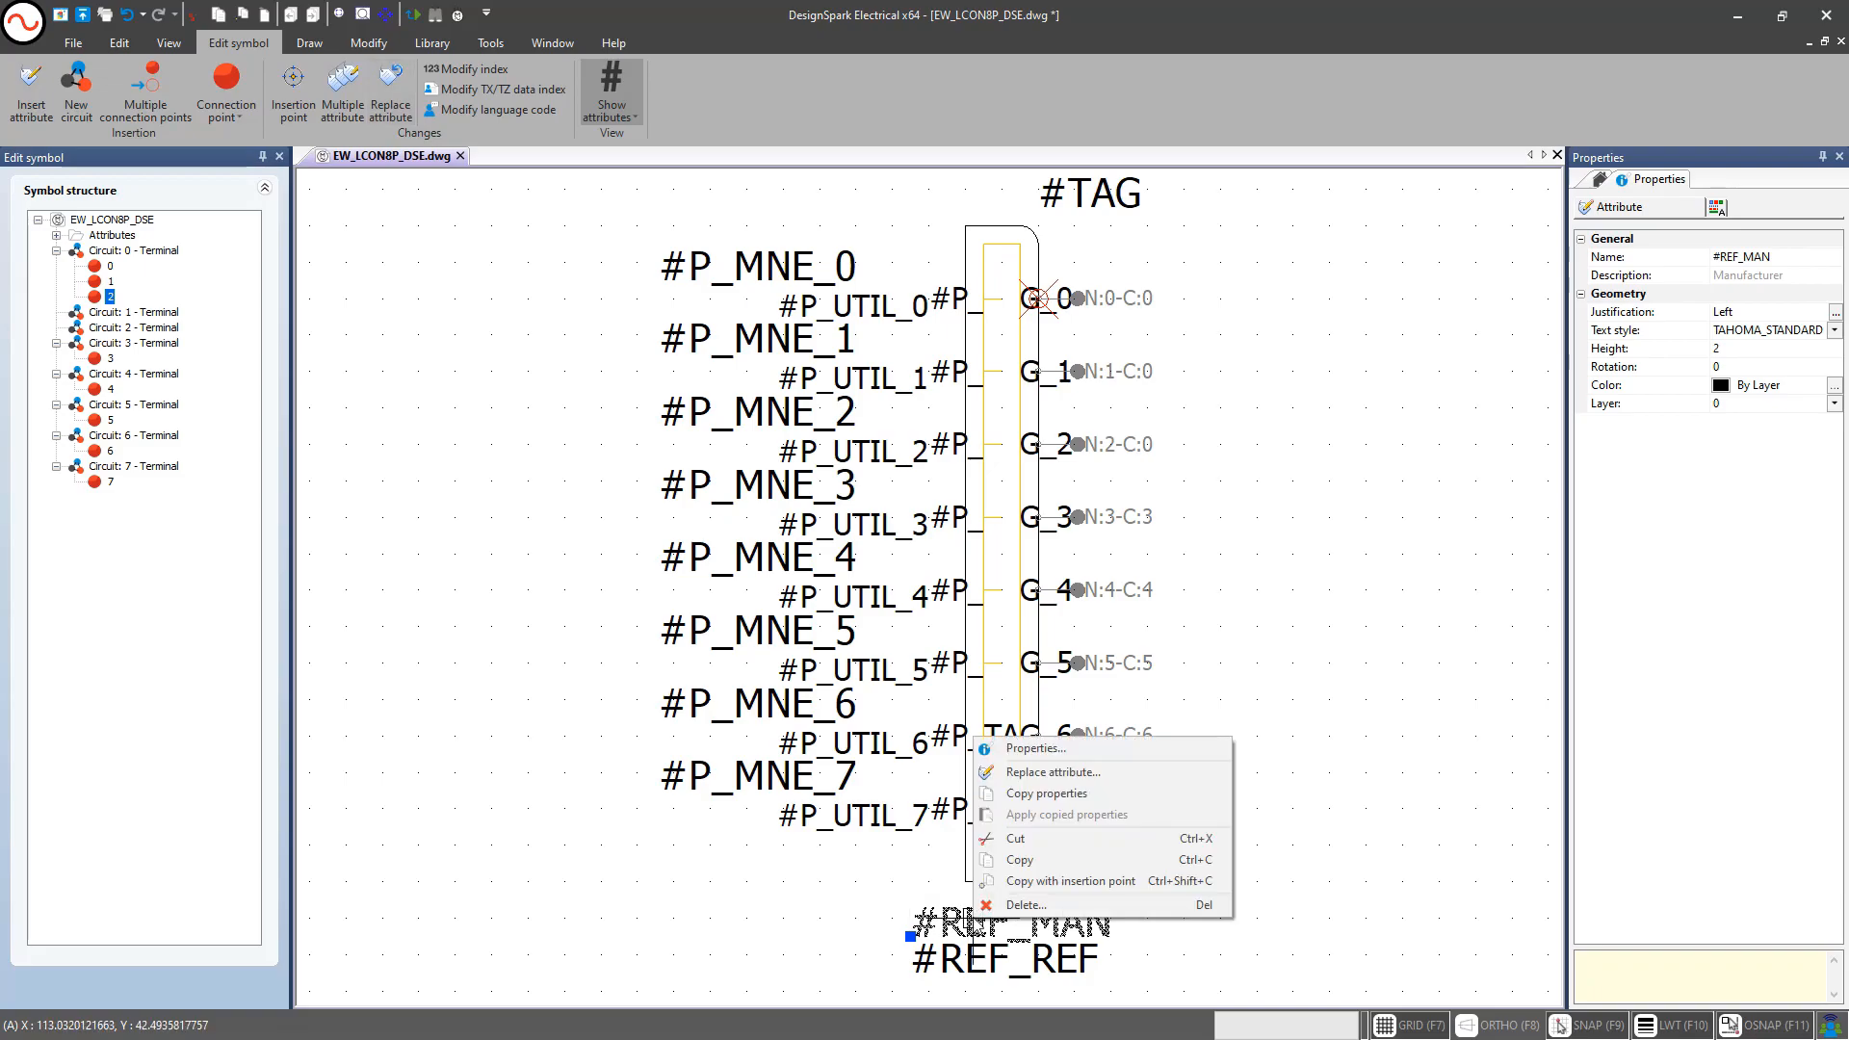
pyautogui.click(1028, 772)
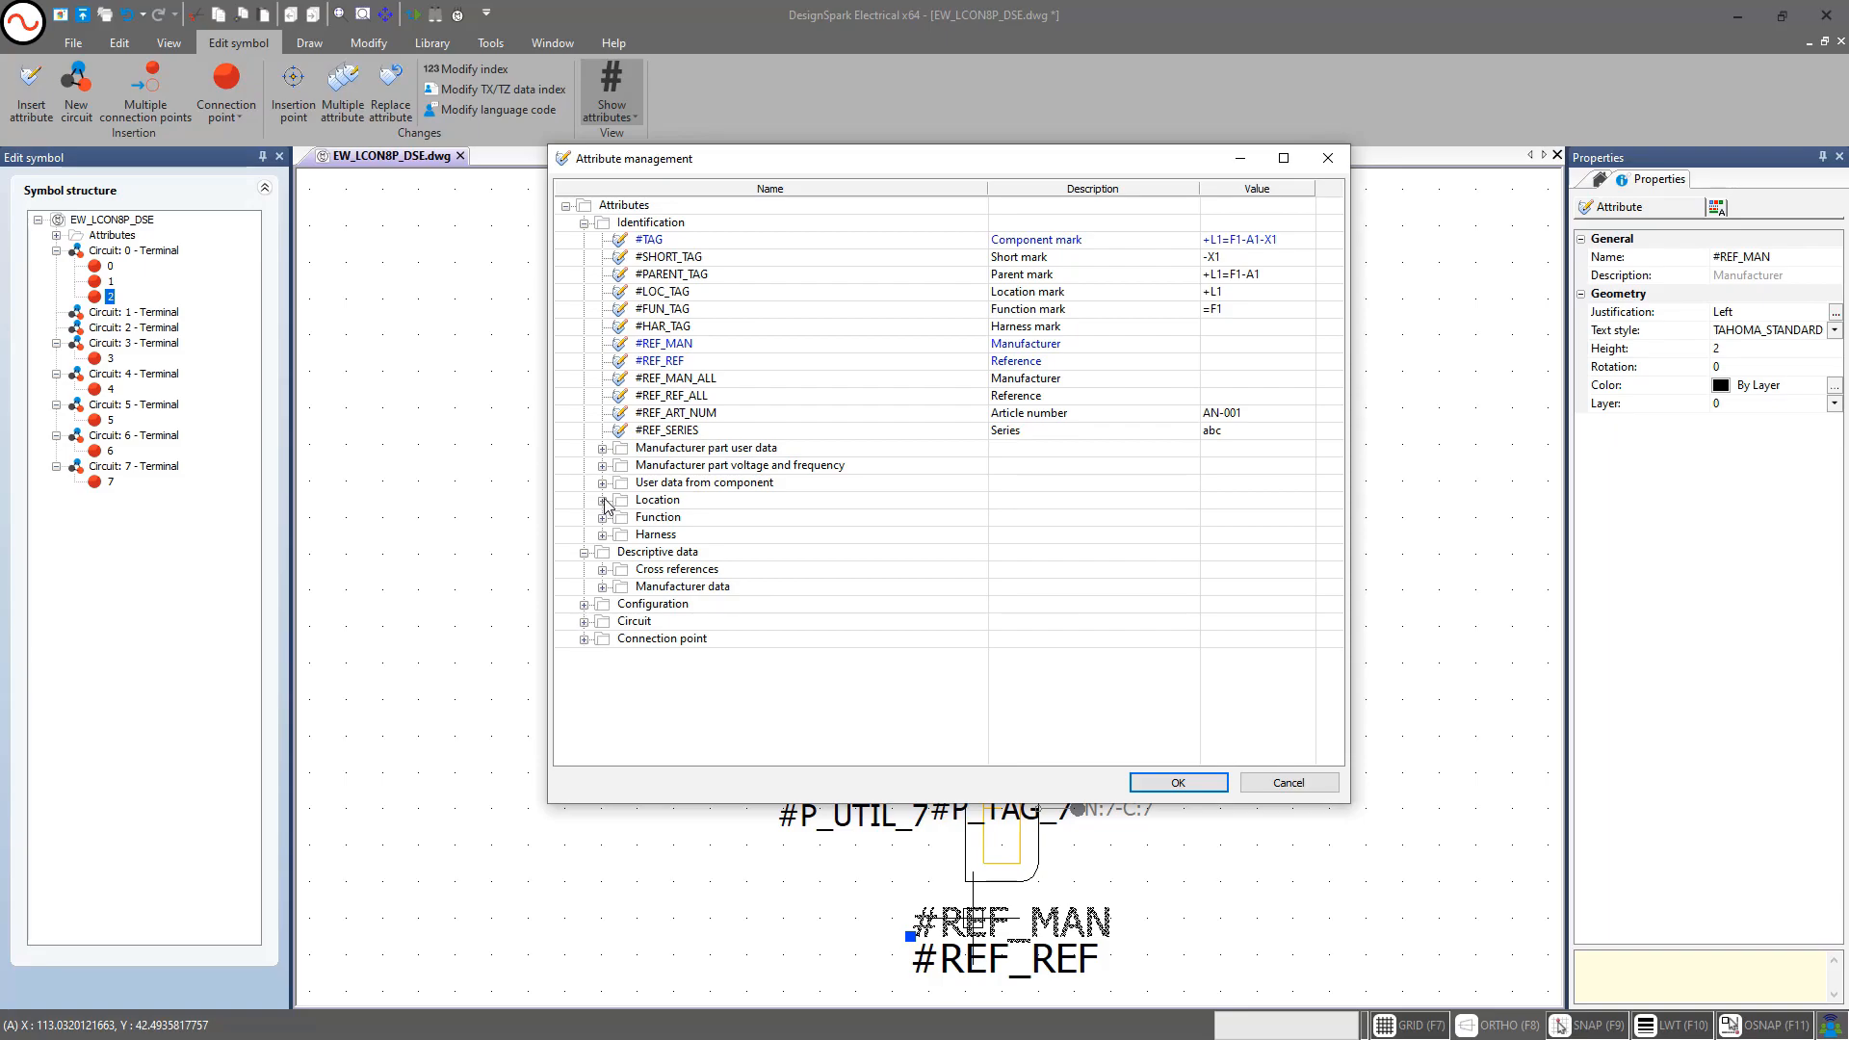
pyautogui.click(603, 501)
pyautogui.click(621, 535)
pyautogui.click(691, 553)
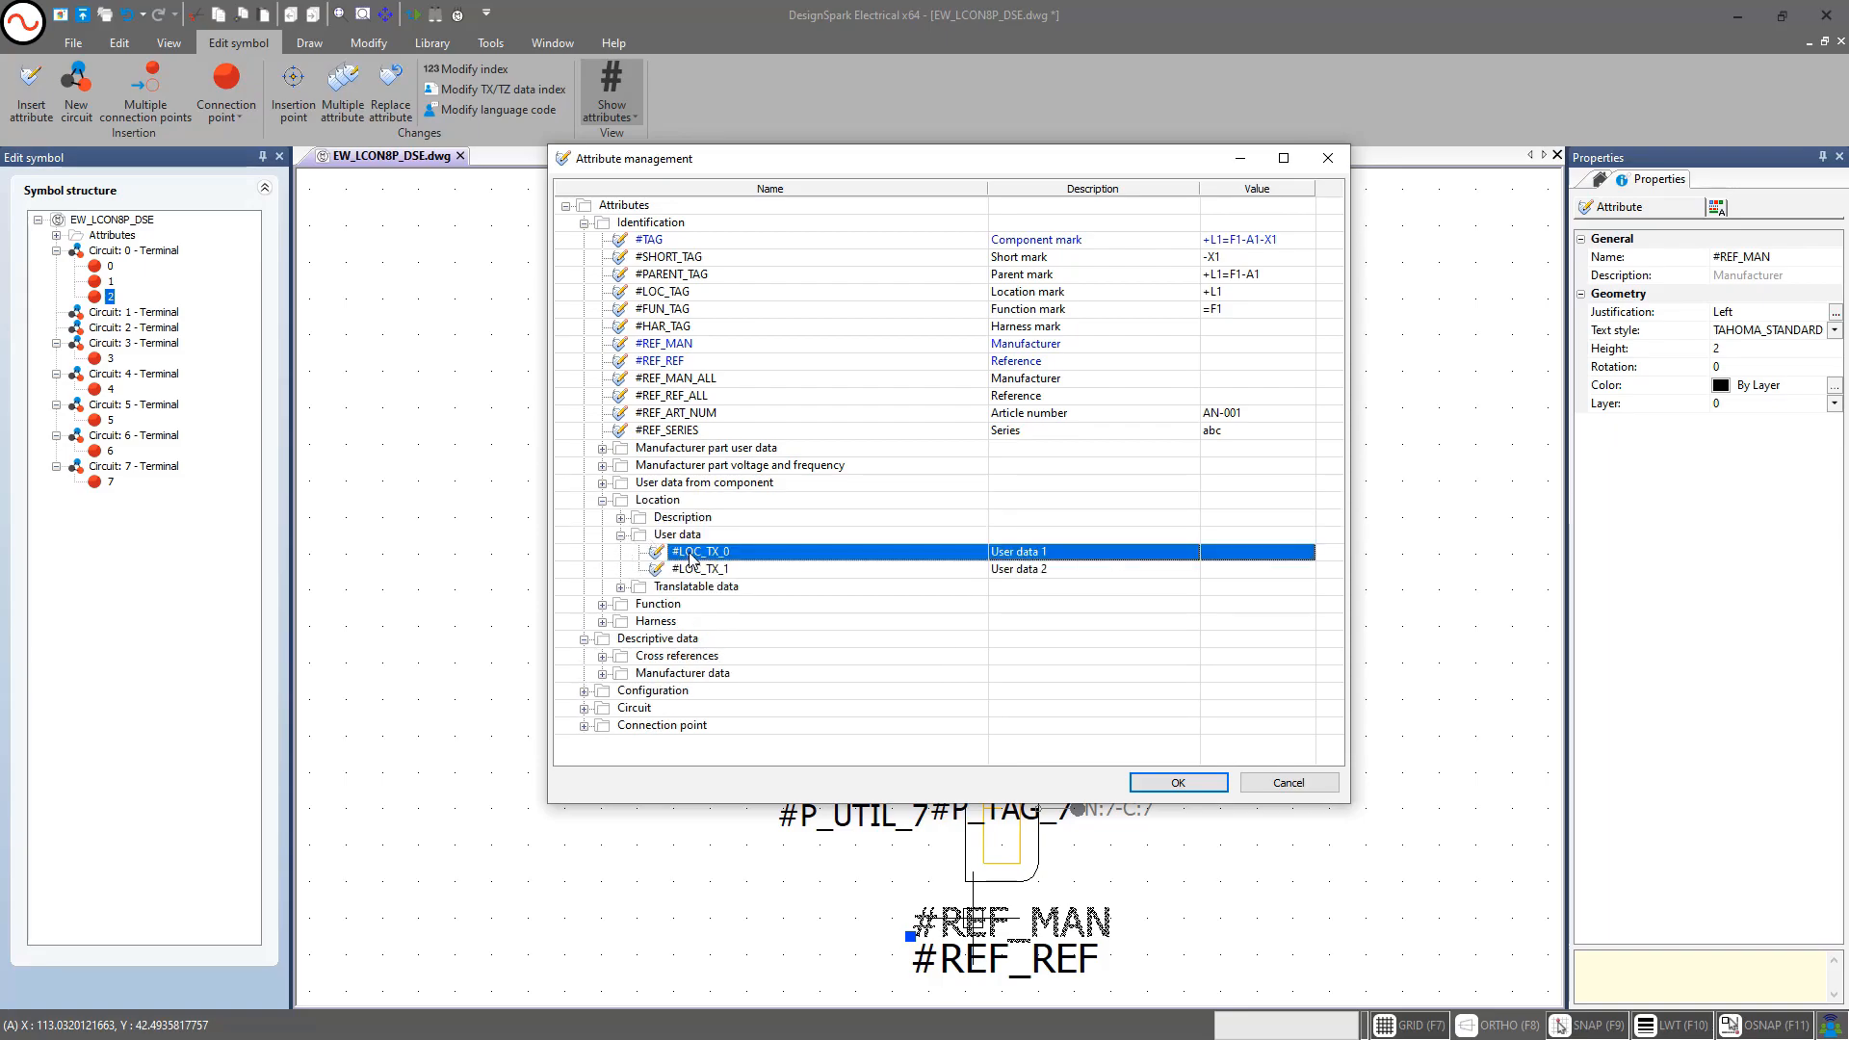
pyautogui.doubleClick(691, 557)
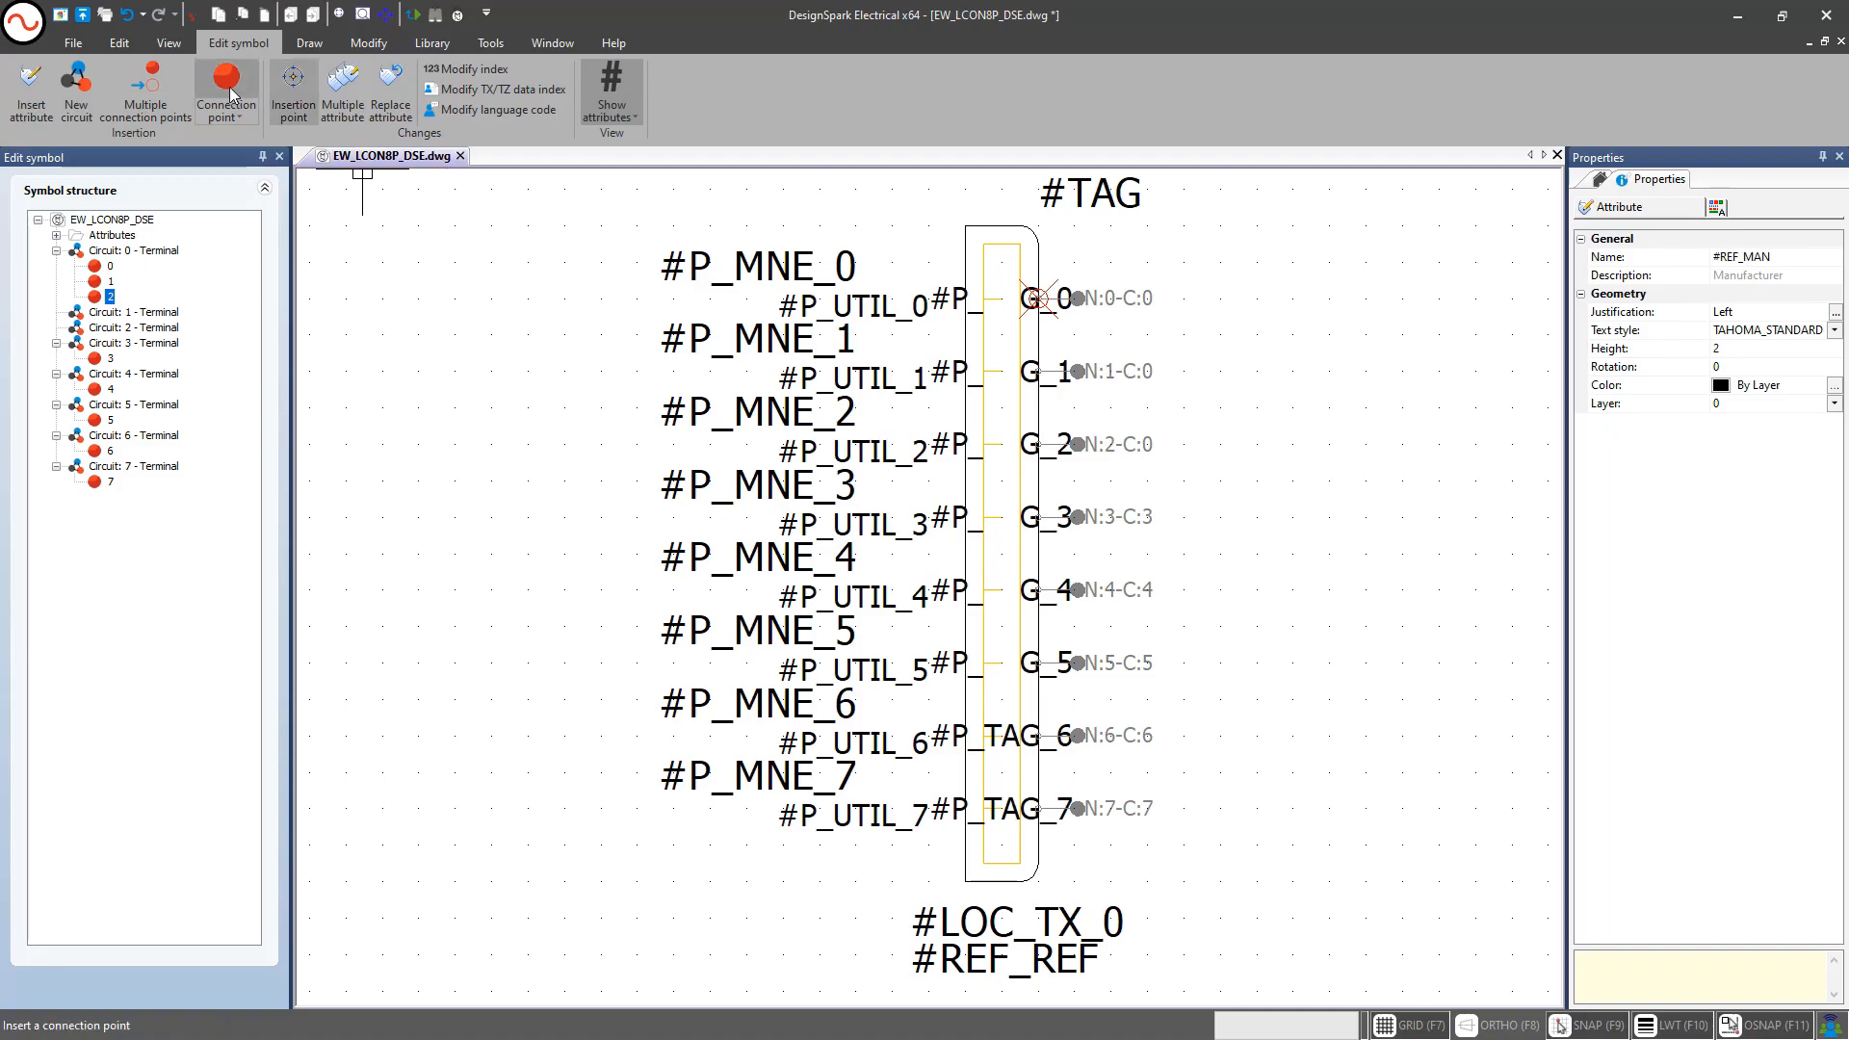
# Save the edited symbol and select 8POS_CONN in the Connectors class of the Symbols manager
pyautogui.click(82, 15)
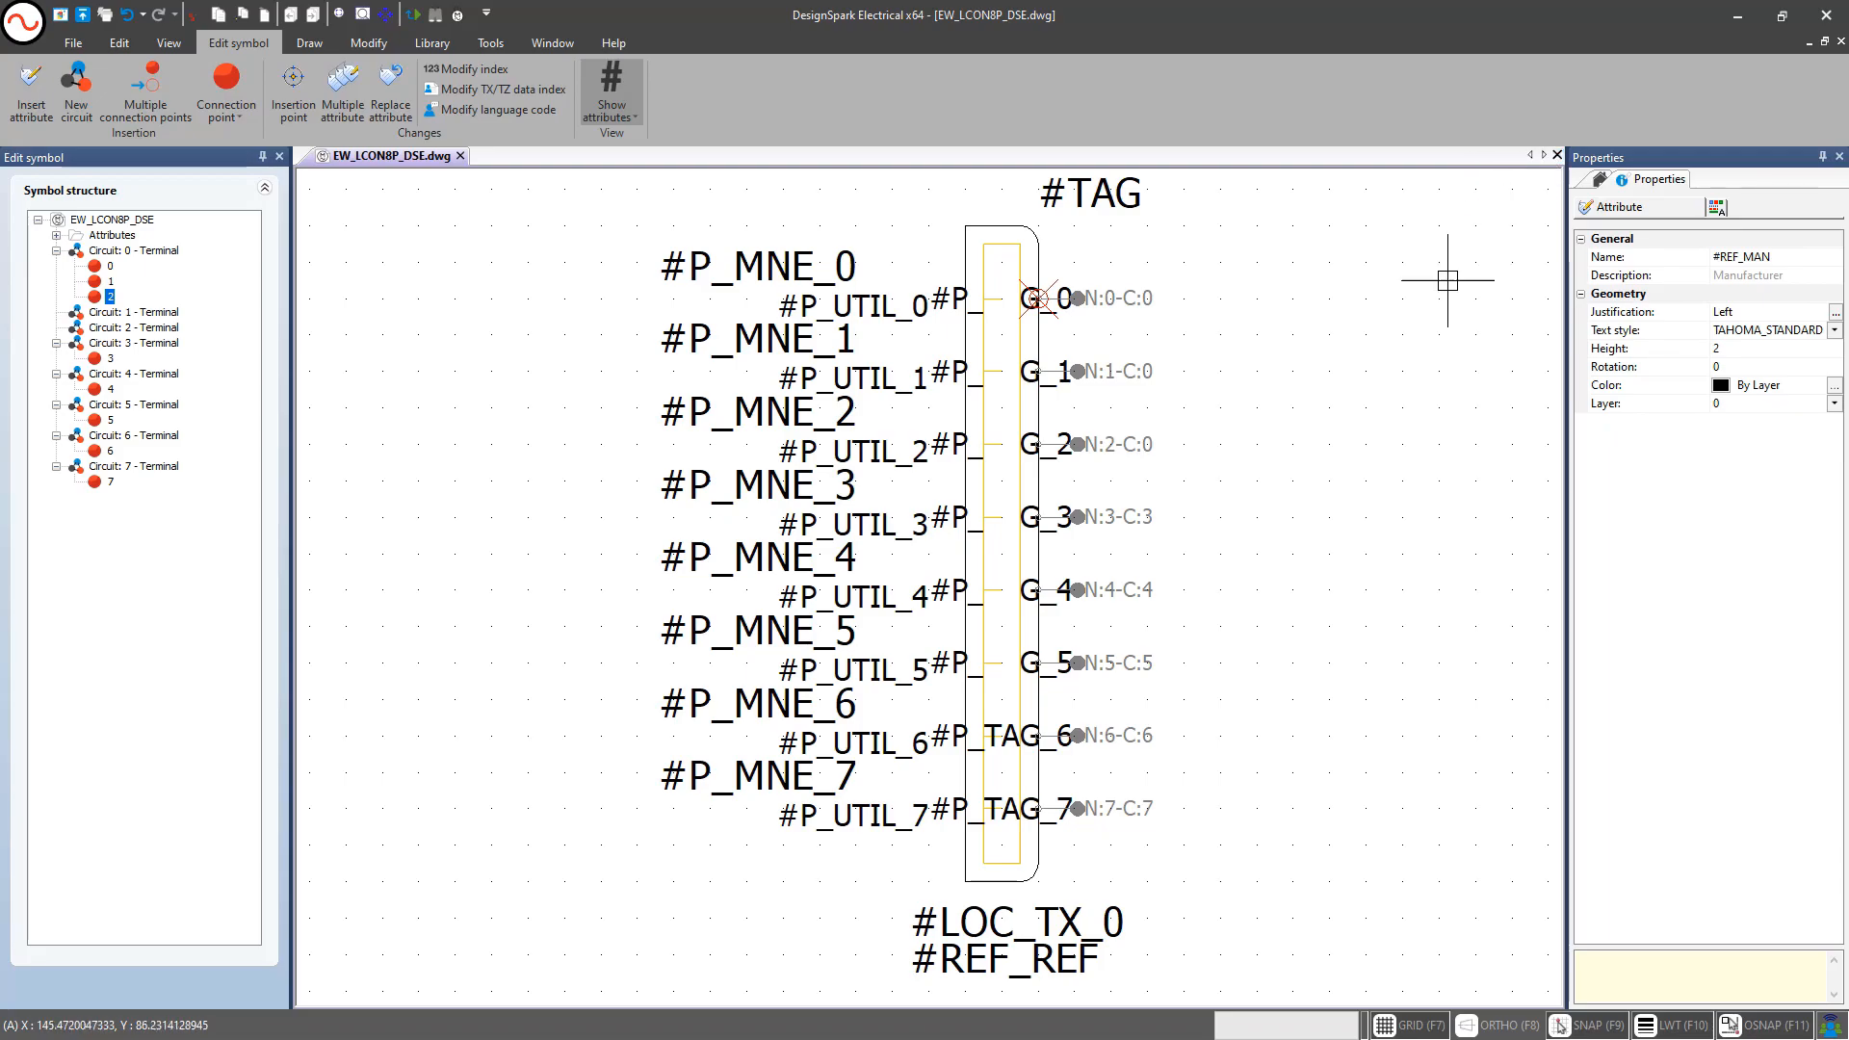
pyautogui.press('Escape')
pyautogui.click(433, 43)
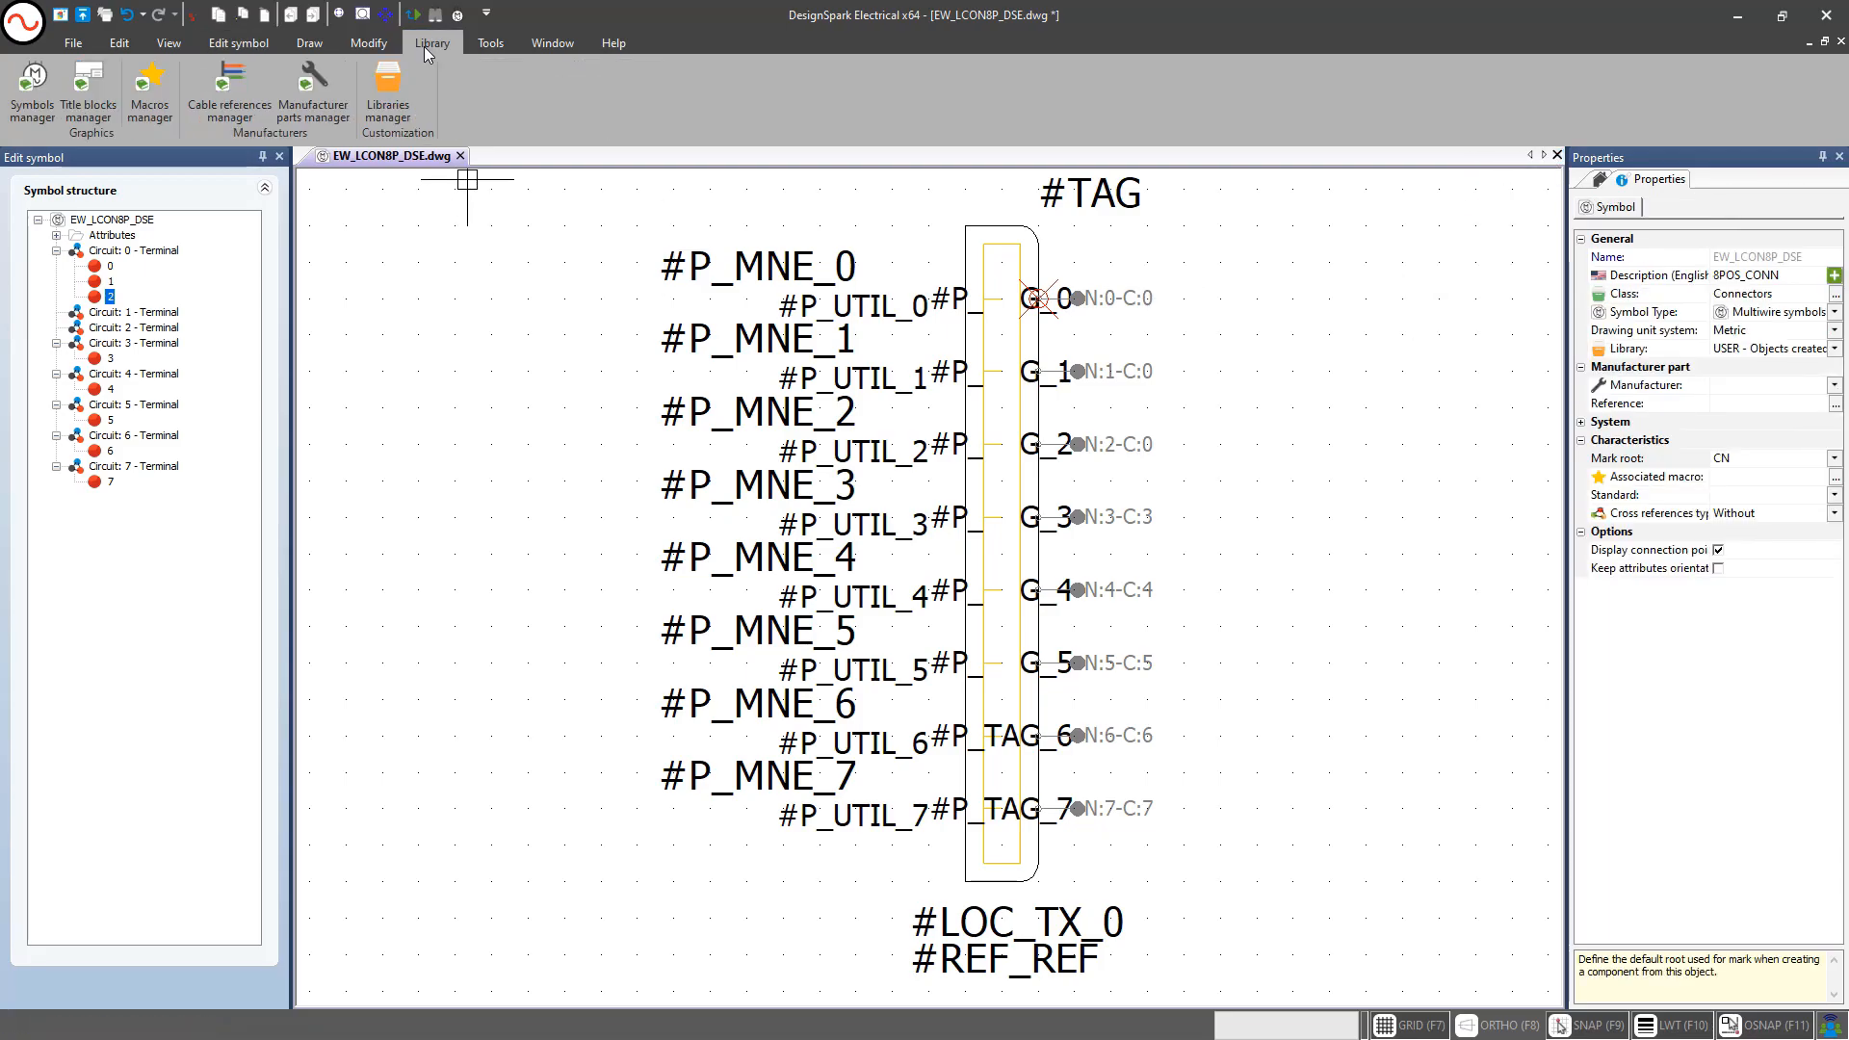
pyautogui.click(26, 125)
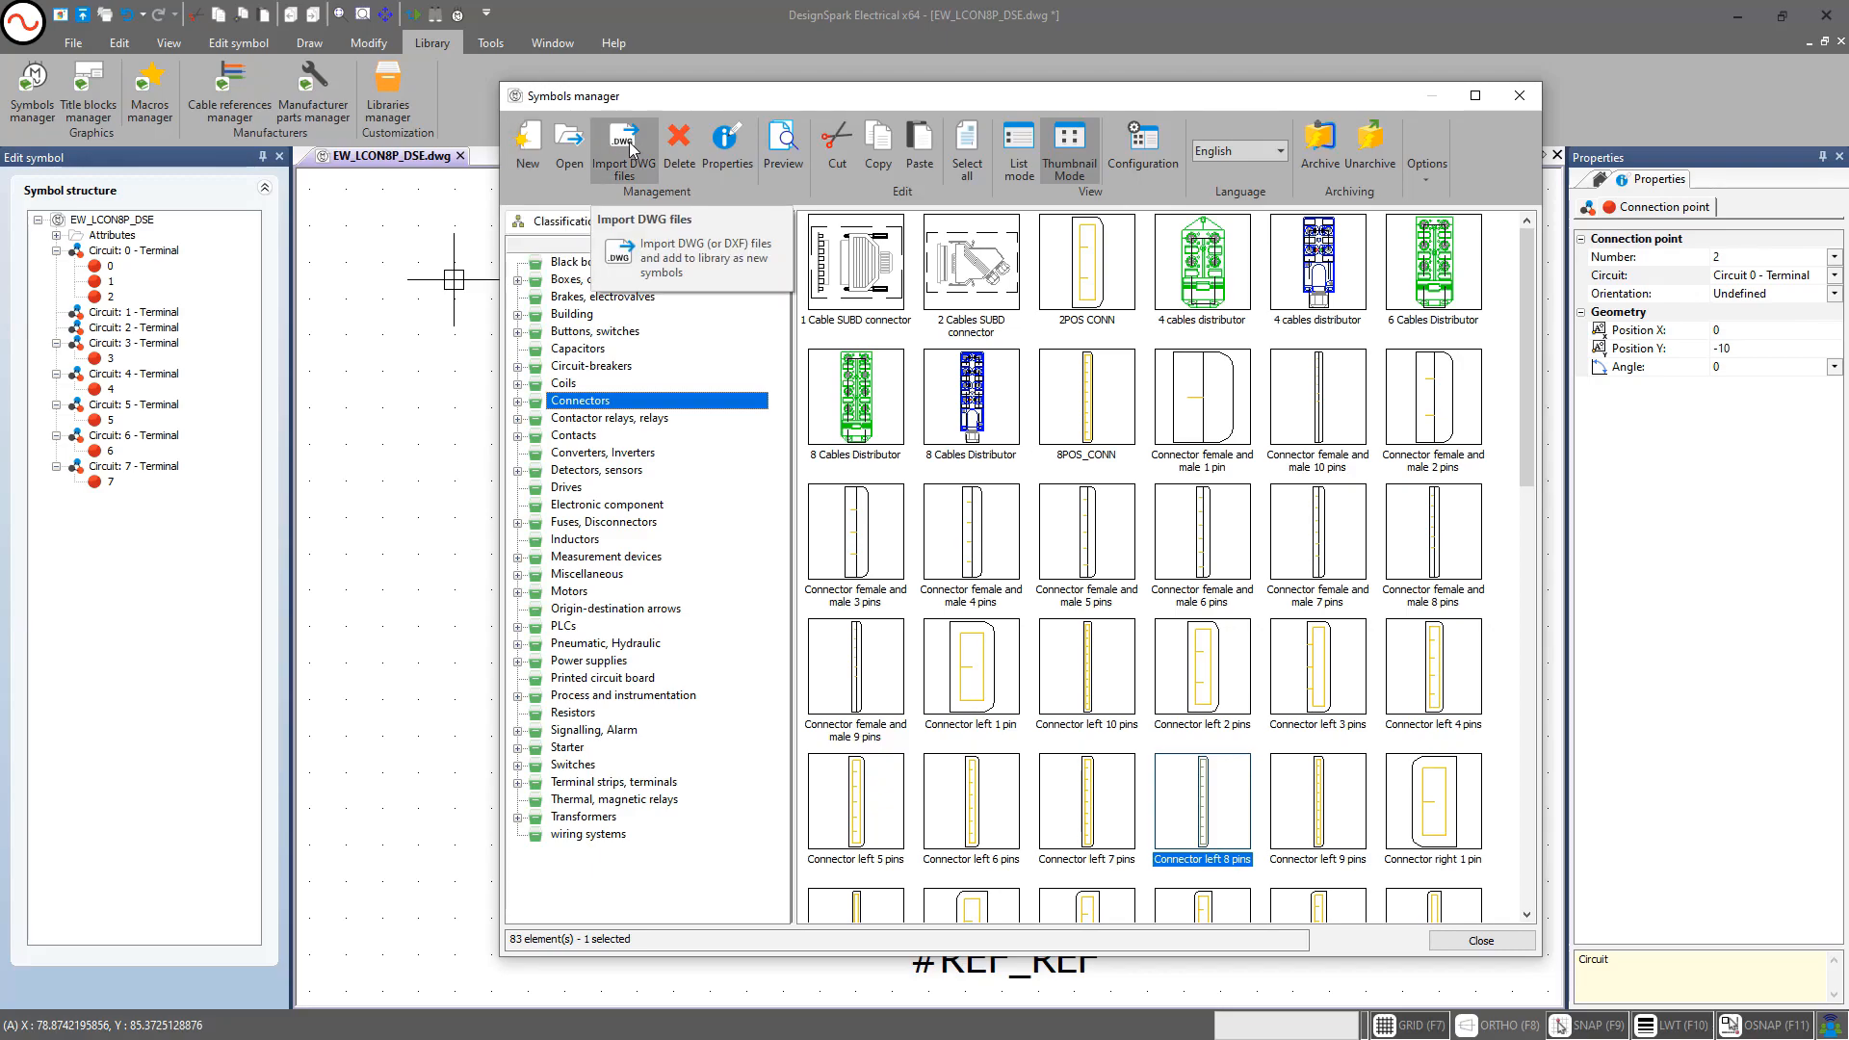
pyautogui.click(1114, 429)
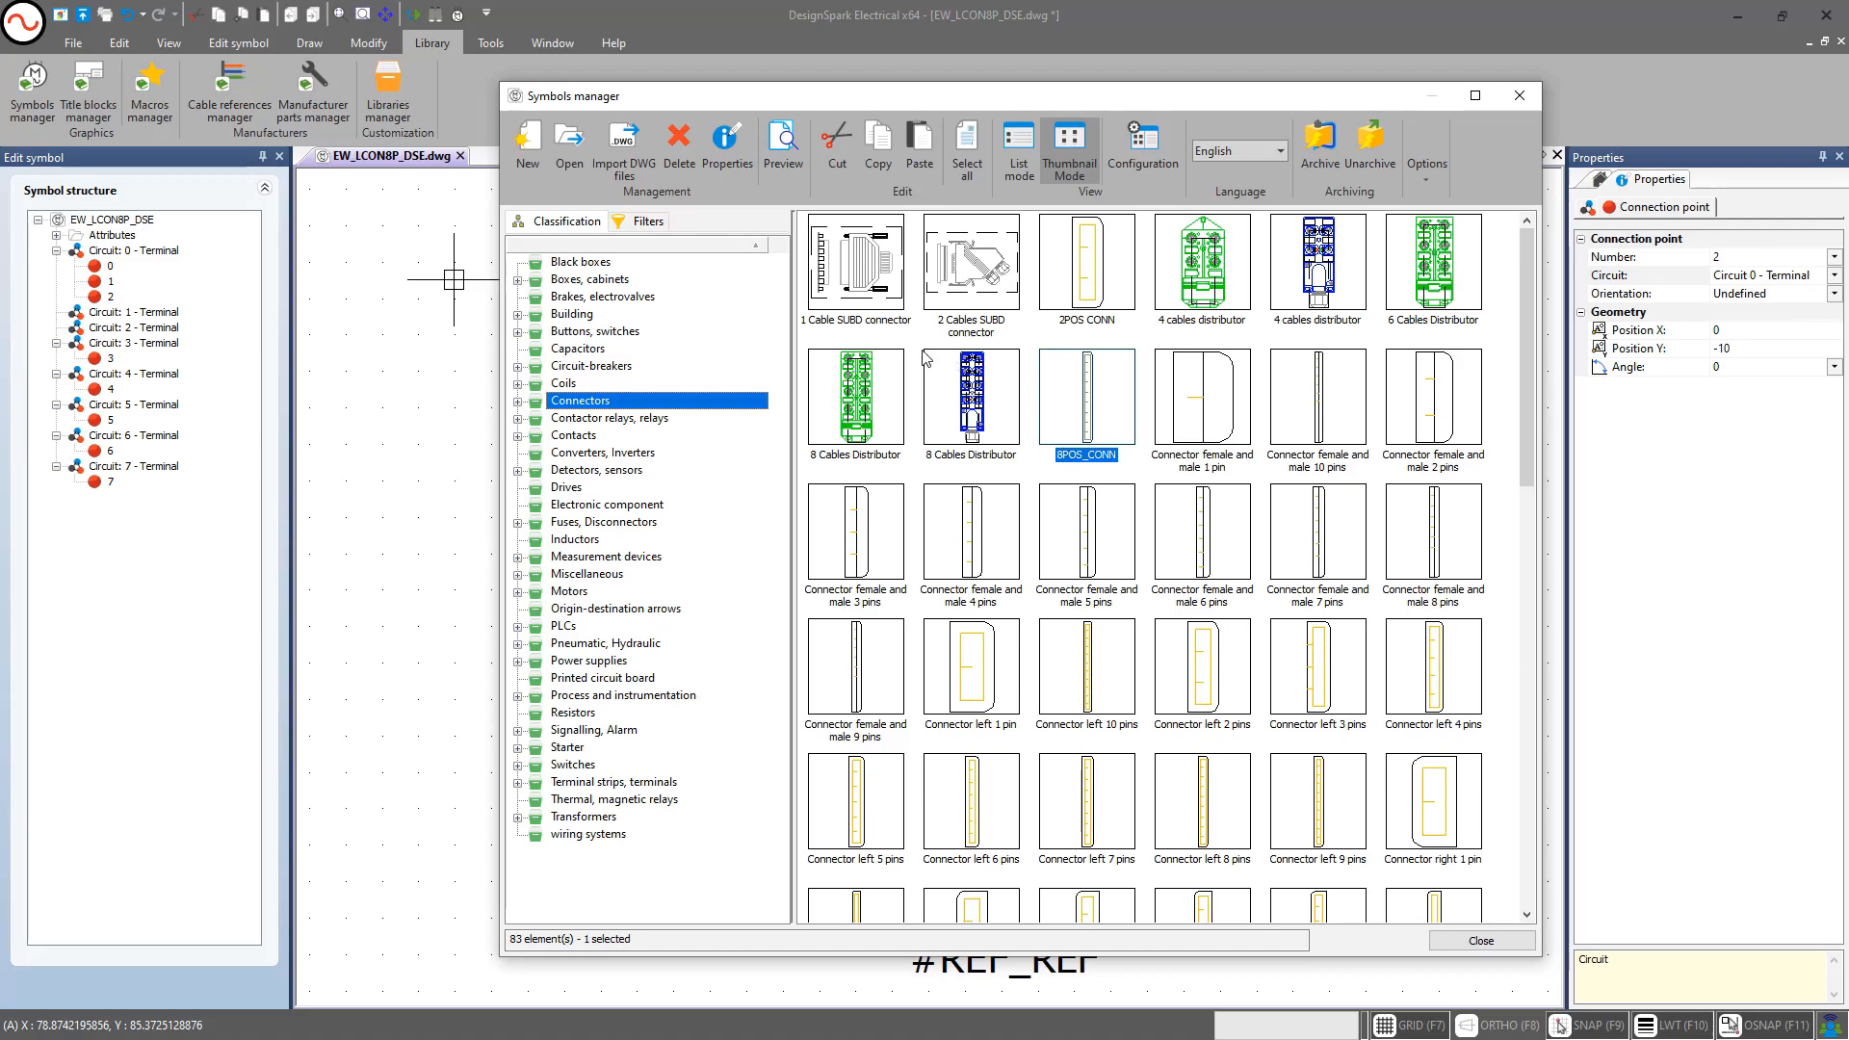
pyautogui.moveTo(1005, 102); pyautogui.dragTo(984, 100)
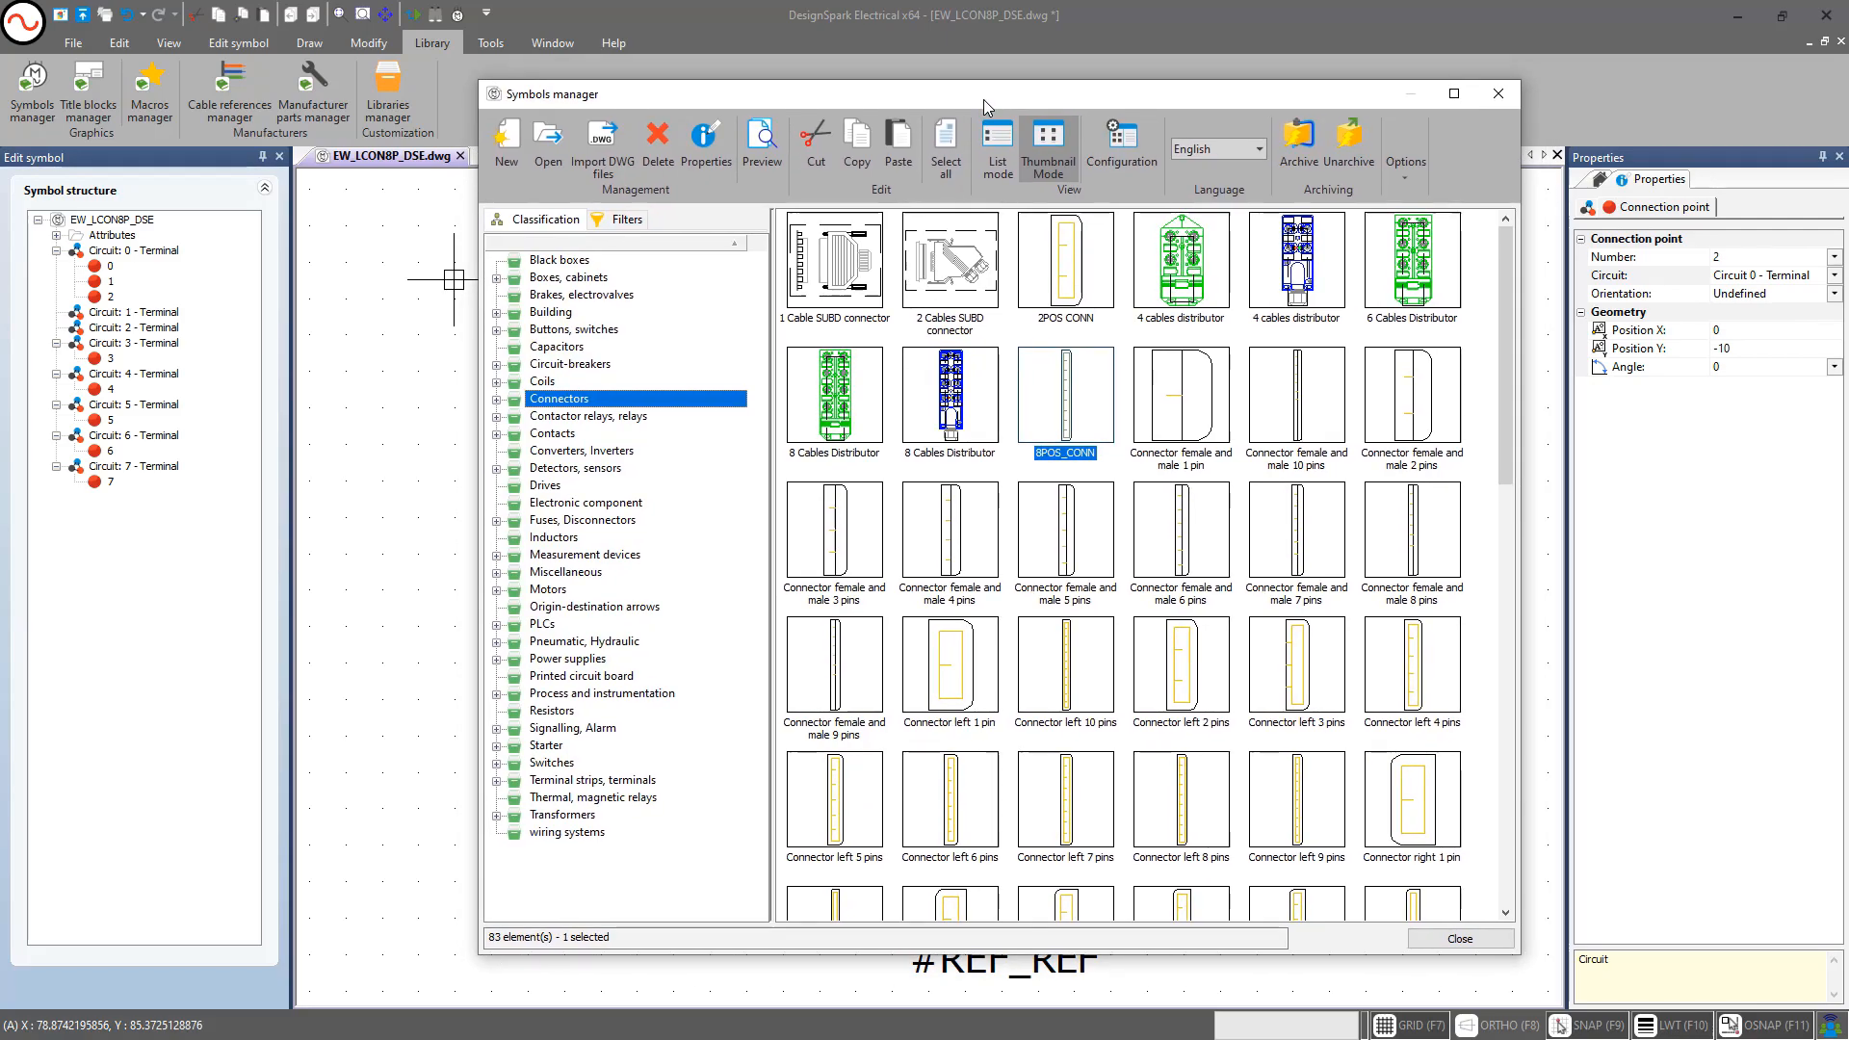